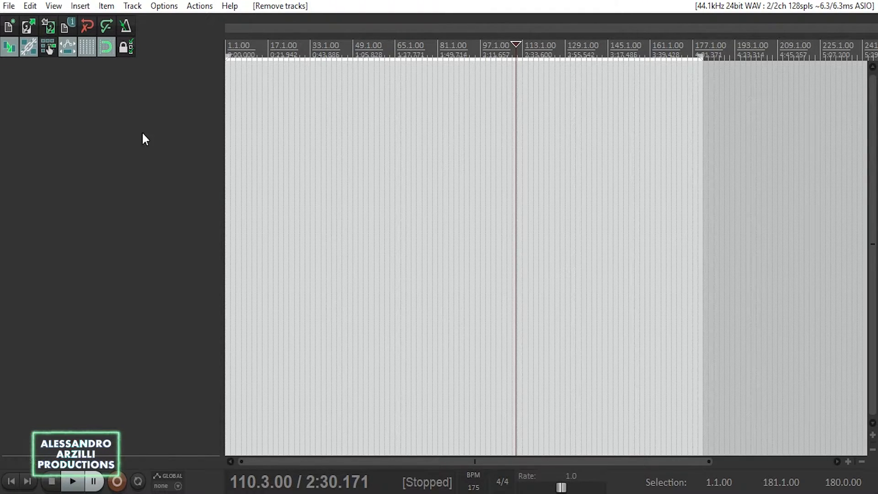
# Insert a new track in the empty project and name it DRUMZ
pyautogui.rightClick(137, 176)
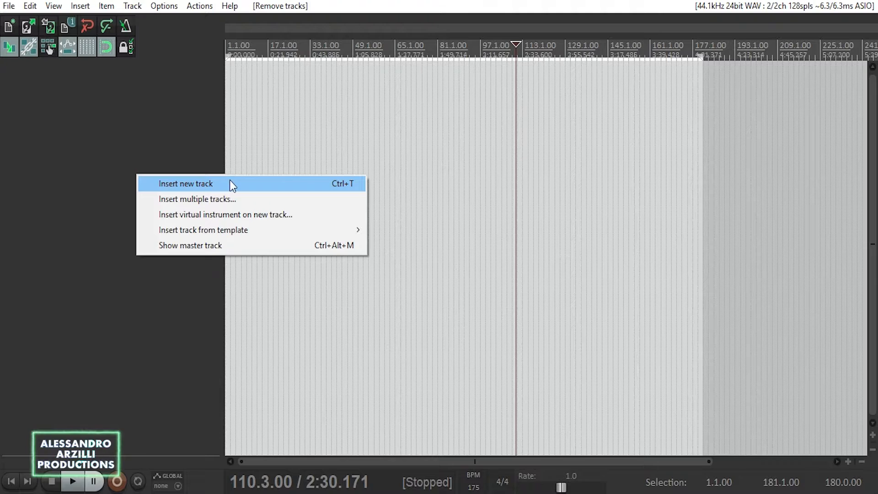
pyautogui.click(88, 121)
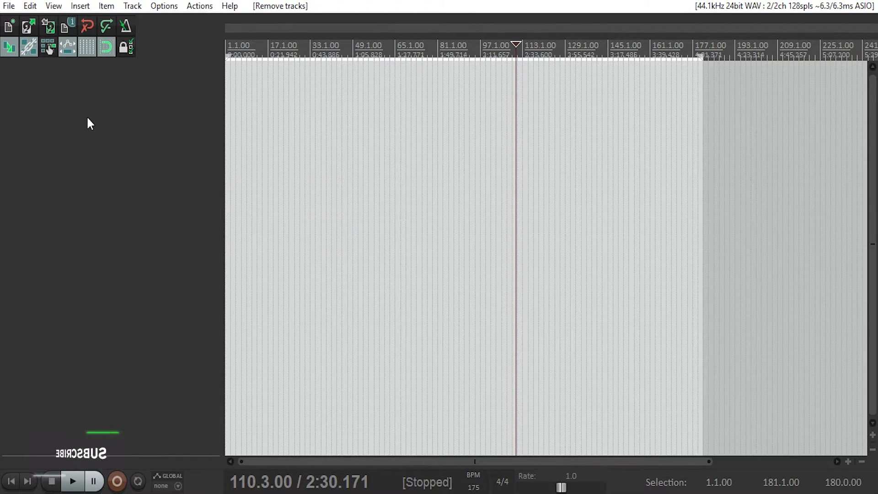
pyautogui.doubleClick(90, 124)
pyautogui.click(79, 77)
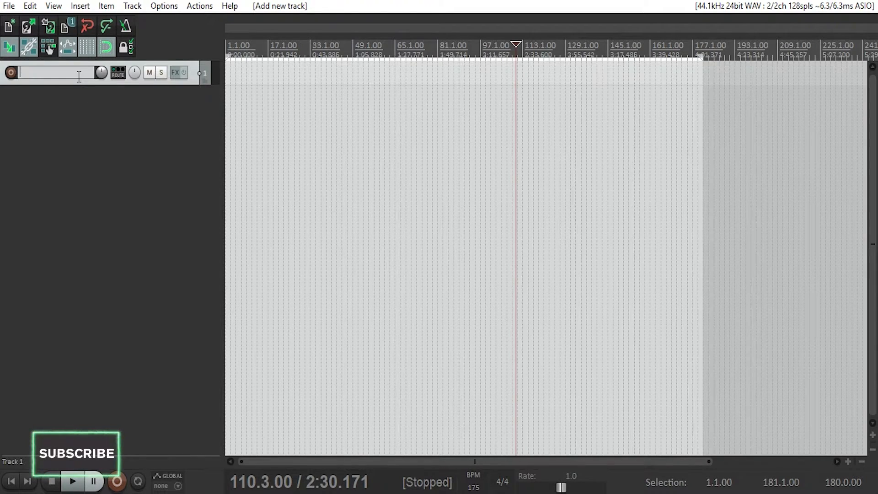
pyautogui.write('DRUMS')
pyautogui.press('BackSpace')
pyautogui.write('Z')
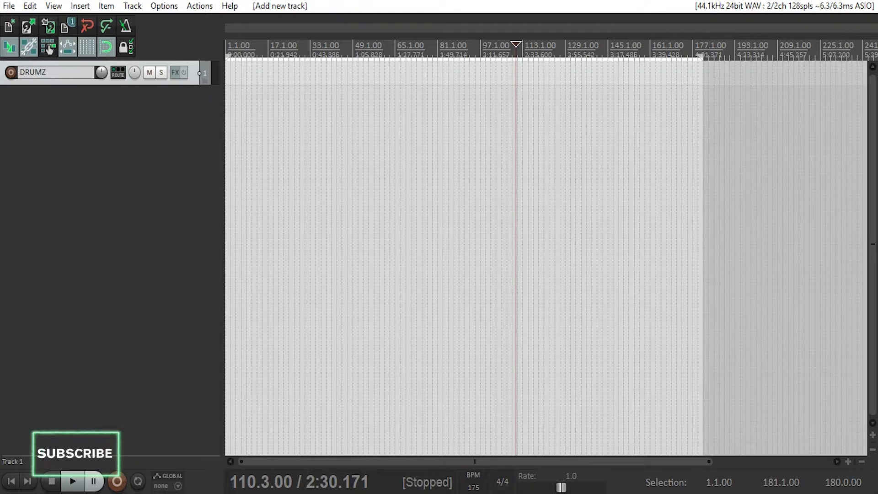
pyautogui.press('Return')
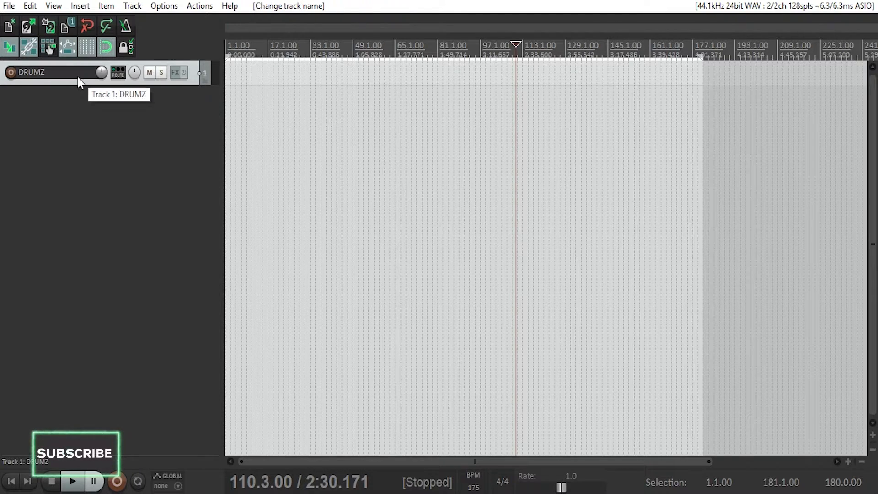
# Find Perfect Drums (Naughty Seal Audio) with the filter "perf" and add it as an instrument on the DRUMZ track
pyautogui.click(176, 74)
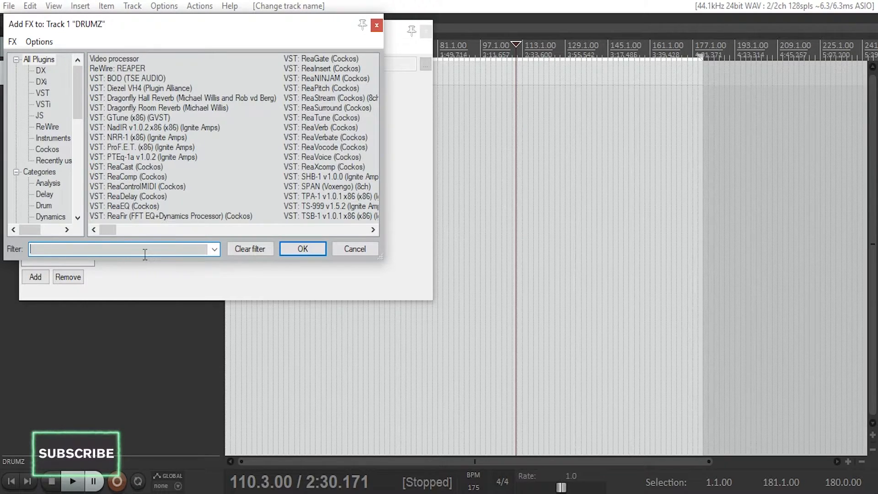
pyautogui.write('perf')
pyautogui.click(150, 59)
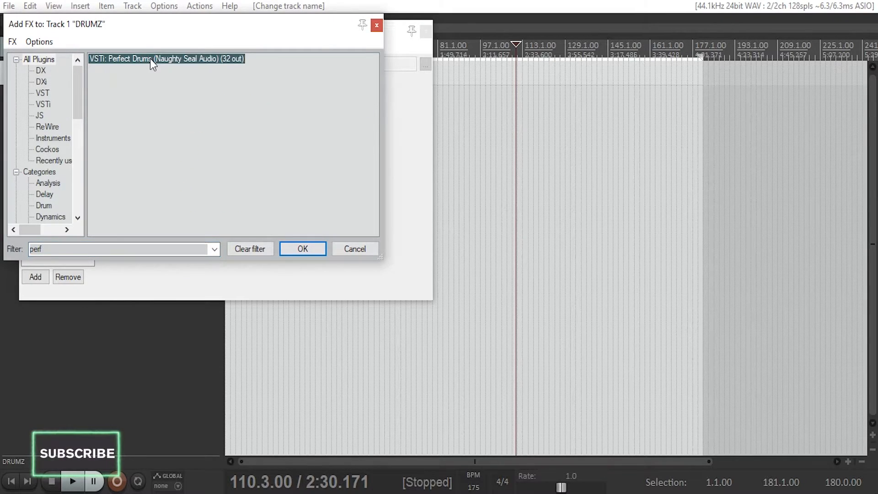
pyautogui.click(303, 249)
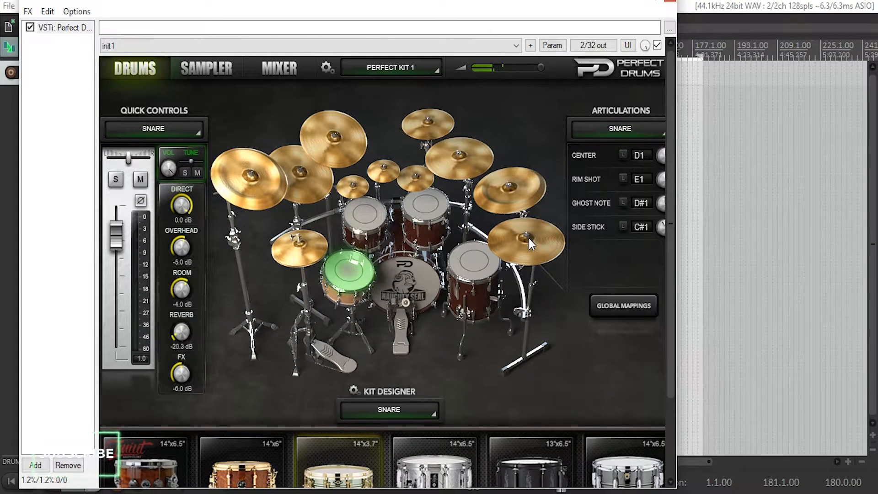
# Audition the kick, snare, toms and cymbals of the Perfect Drums kit, then close the plugin window
pyautogui.moveTo(382, 2); pyautogui.dragTo(601, 6)
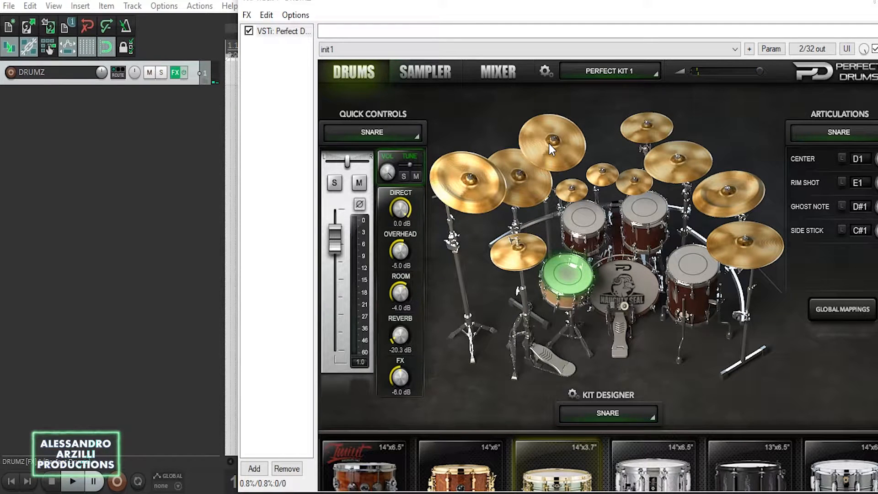
pyautogui.moveTo(524, 6); pyautogui.dragTo(490, 1)
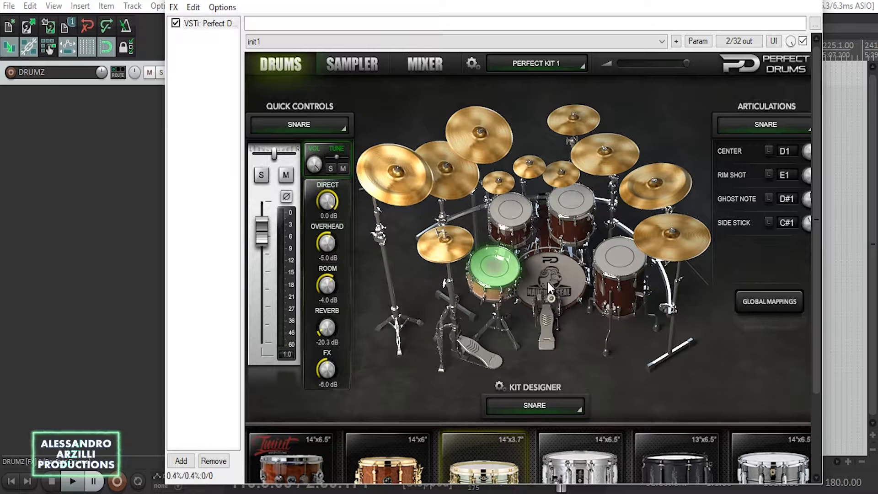
pyautogui.click(554, 265)
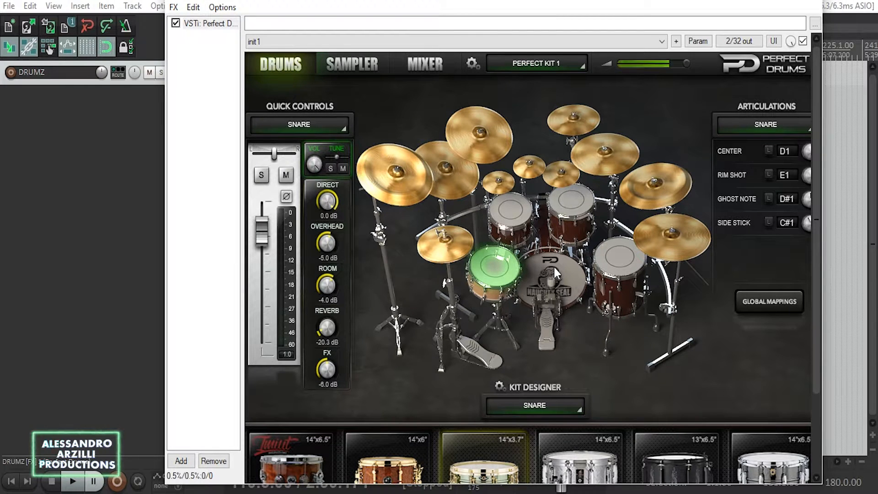
pyautogui.click(492, 270)
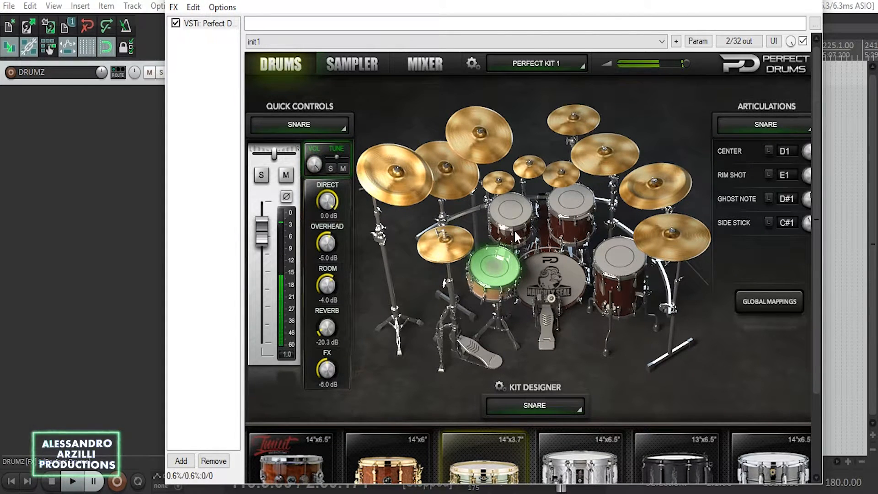
pyautogui.click(567, 201)
pyautogui.click(624, 271)
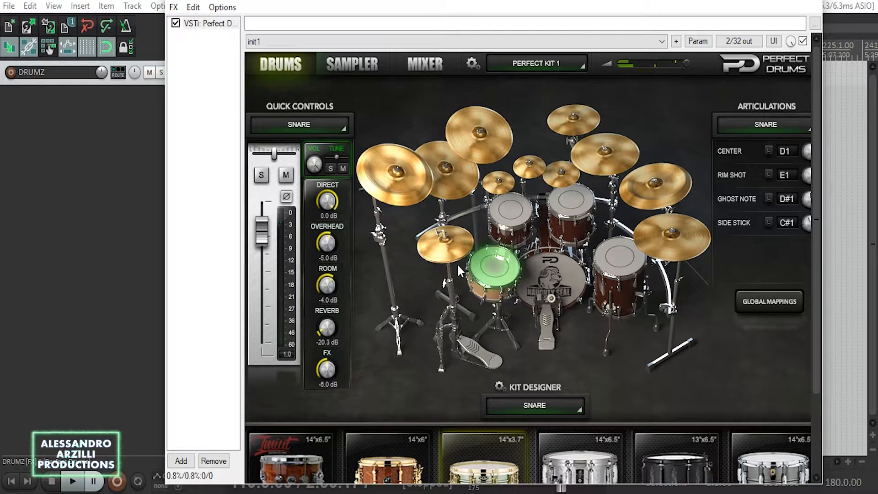
pyautogui.click(421, 191)
pyautogui.click(443, 182)
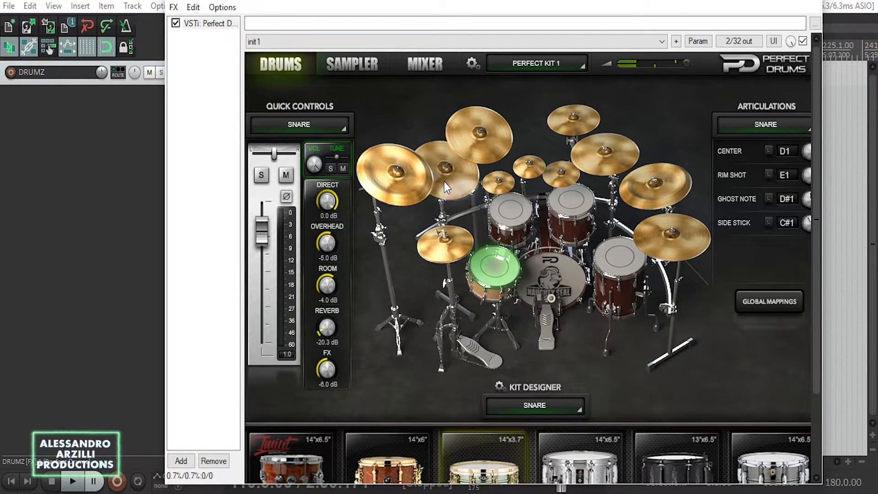
pyautogui.click(484, 158)
pyautogui.click(491, 183)
pyautogui.click(550, 171)
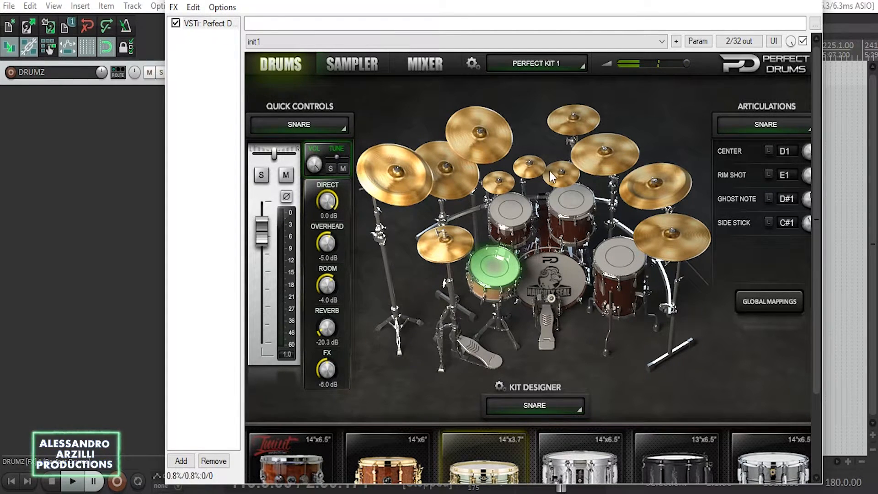
pyautogui.click(575, 109)
pyautogui.click(602, 160)
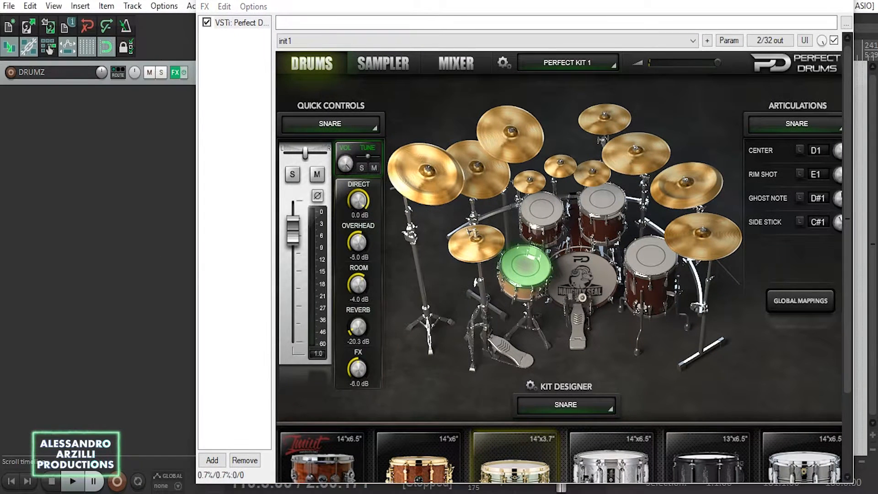
pyautogui.press('Escape')
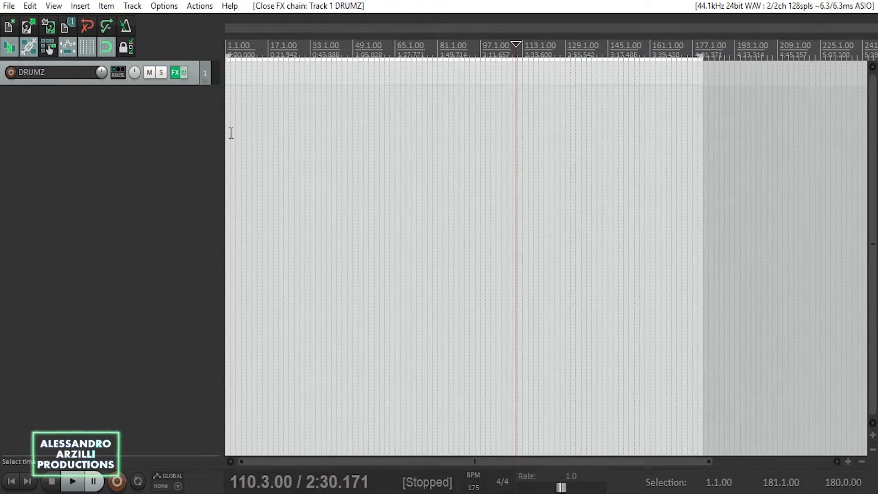
# Add two tracks below DRUMZ and name them KICK and SNARE
pyautogui.doubleClick(165, 131)
pyautogui.doubleClick(27, 95)
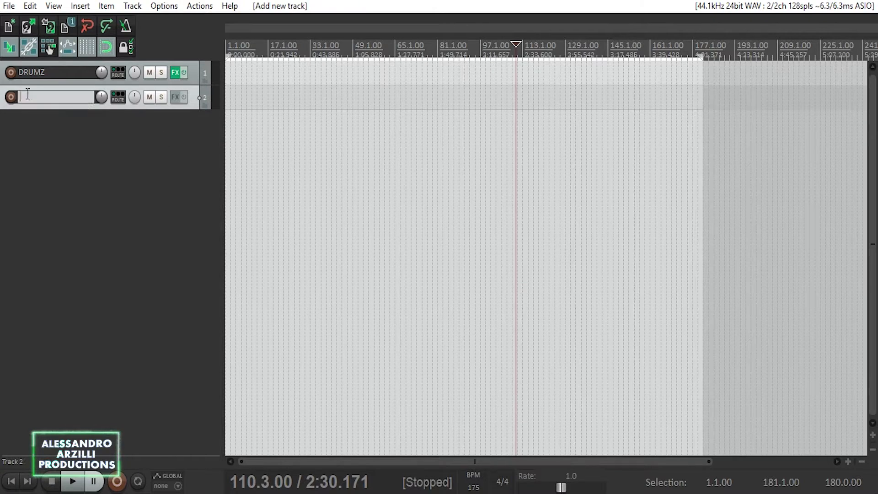
pyautogui.write('KICK')
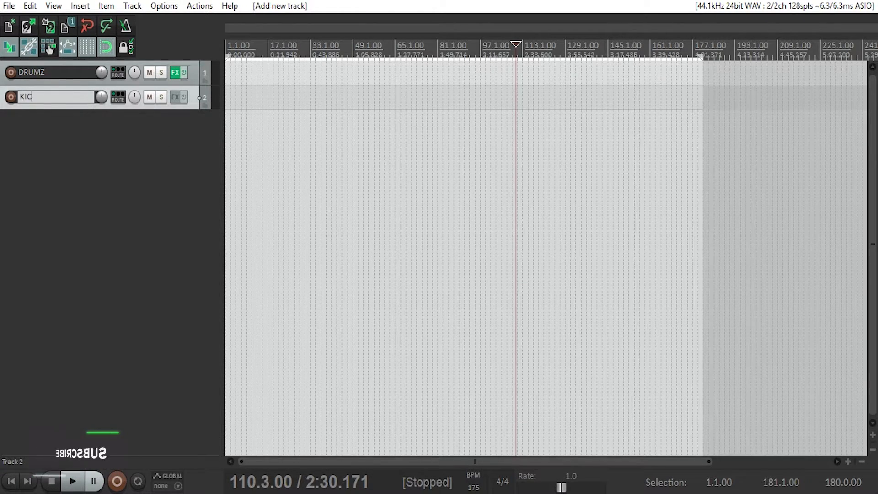
pyautogui.press('Return')
pyautogui.doubleClick(99, 165)
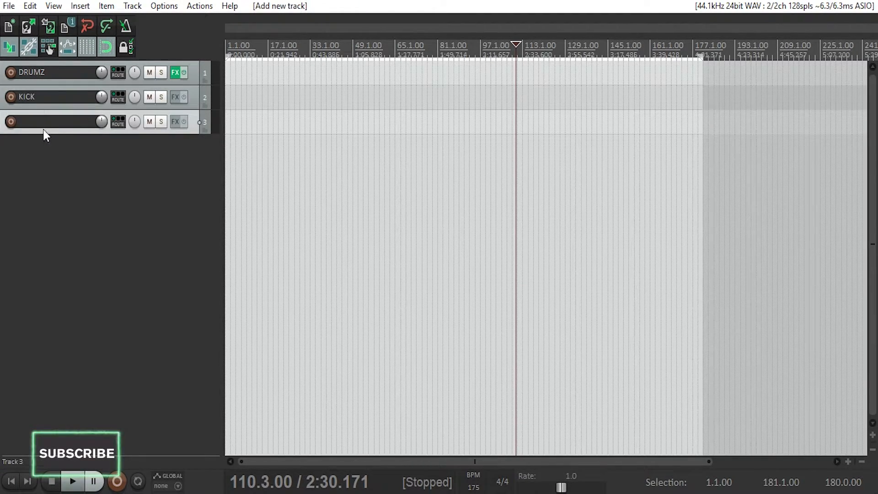
pyautogui.doubleClick(41, 123)
pyautogui.write('SNARE')
pyautogui.press('Return')
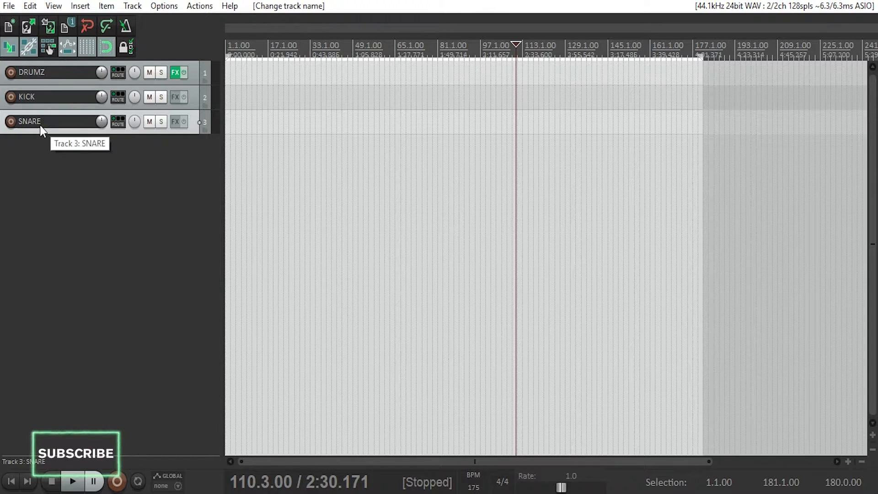
# Add two more tracks below SNARE and name them TOMS and OH
pyautogui.doubleClick(65, 188)
pyautogui.doubleClick(47, 147)
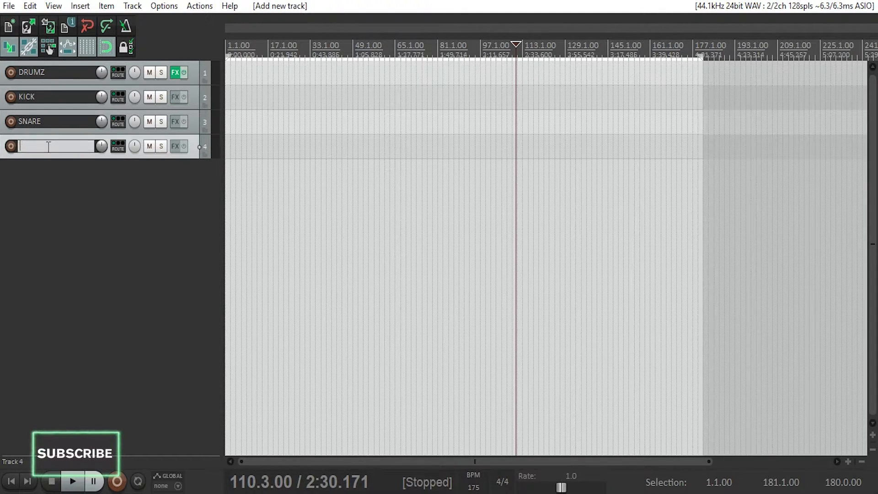
pyautogui.write('TOMS')
pyautogui.press('Return')
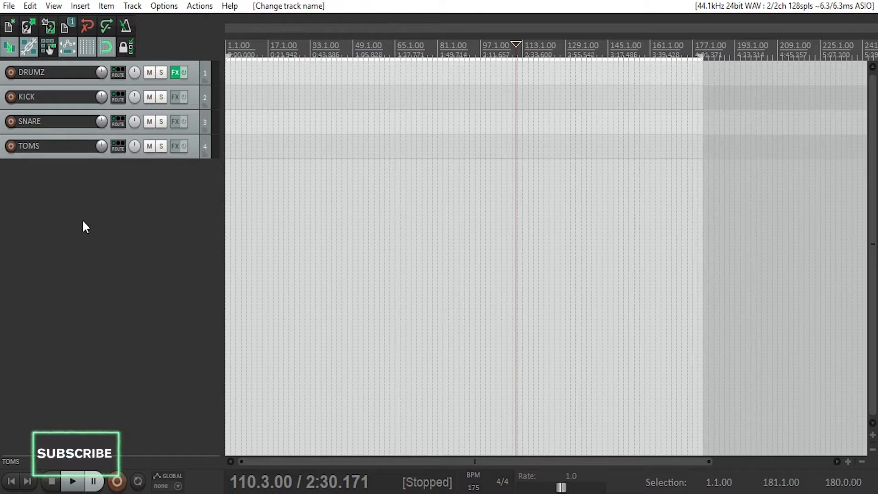
pyautogui.doubleClick(82, 220)
pyautogui.doubleClick(48, 171)
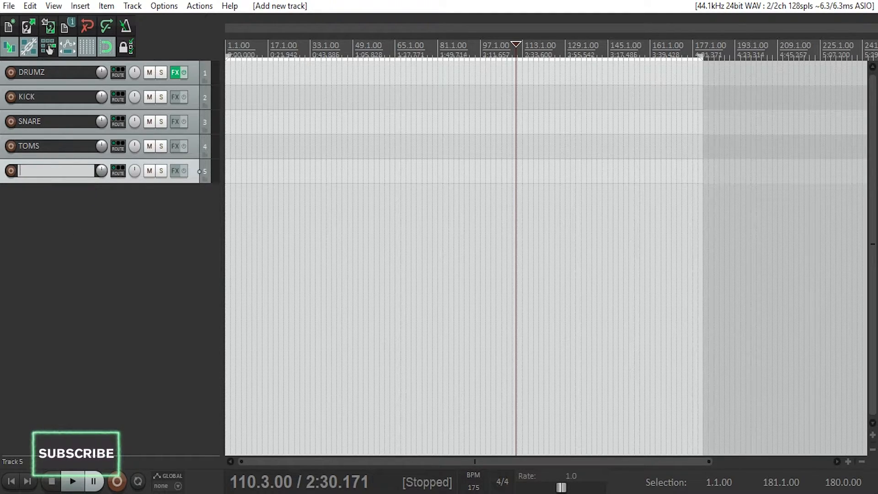
pyautogui.write('OH')
pyautogui.press('Return')
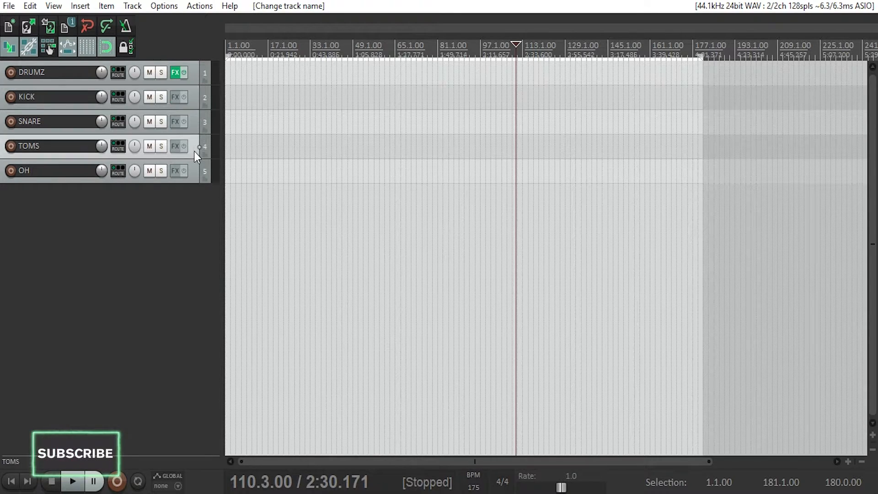
# Move the DRUMZ track below OH and show the channel outputs and faders in its Perfect Drums mixer
pyautogui.moveTo(194, 81); pyautogui.dragTo(191, 180)
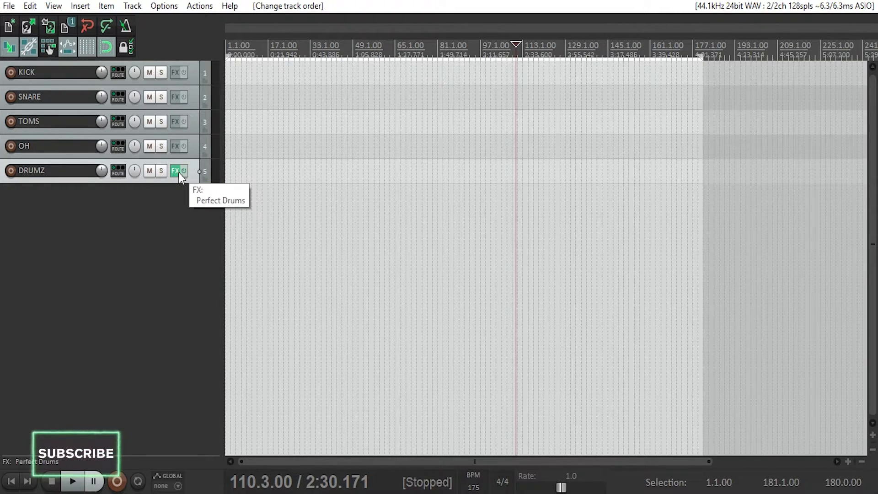
pyautogui.click(178, 172)
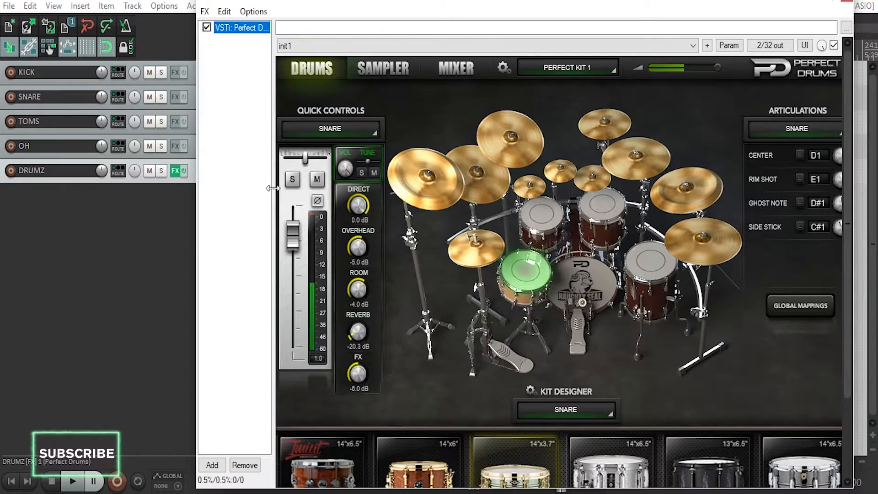
pyautogui.click(470, 72)
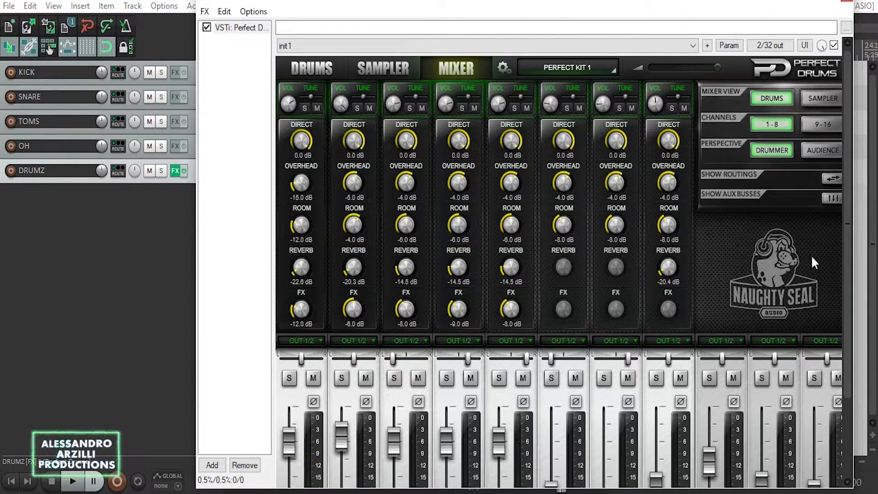
pyautogui.moveTo(846, 235); pyautogui.dragTo(842, 365)
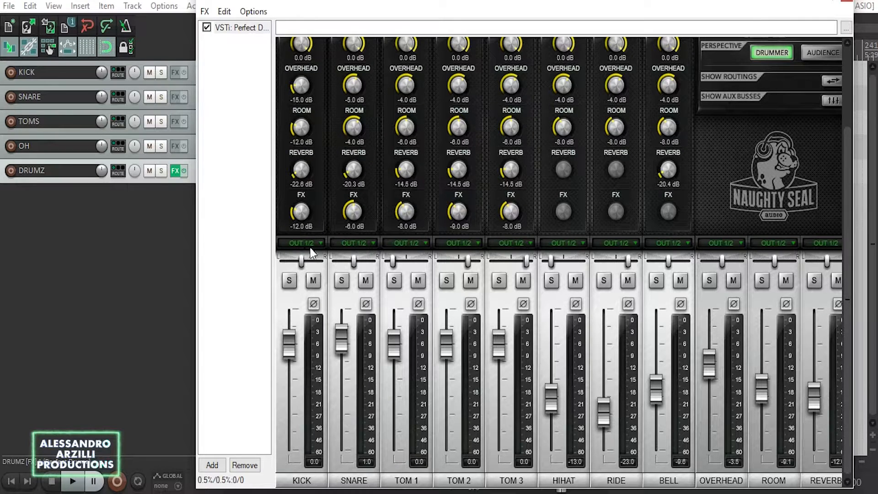
# Route the SNARE channel to OUT 3/4 and the TOM 1, TOM 2 and TOM 3 channels to OUT 5/6
pyautogui.click(361, 243)
pyautogui.click(359, 271)
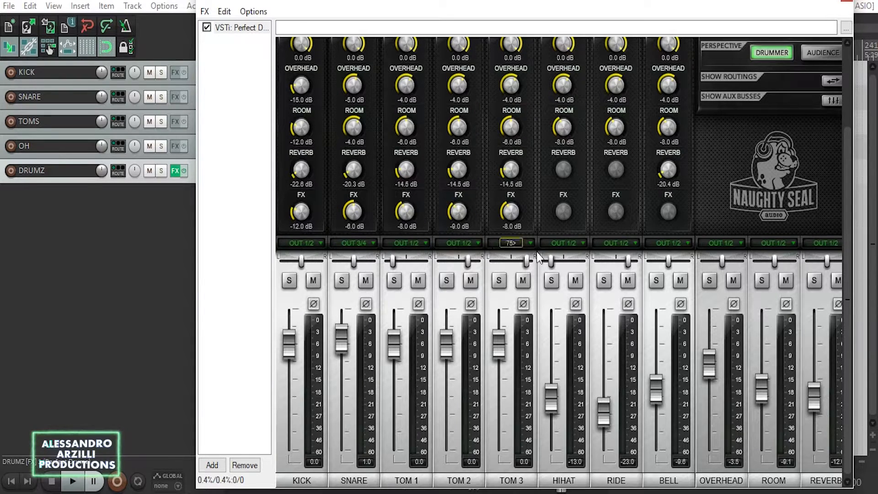
pyautogui.click(407, 242)
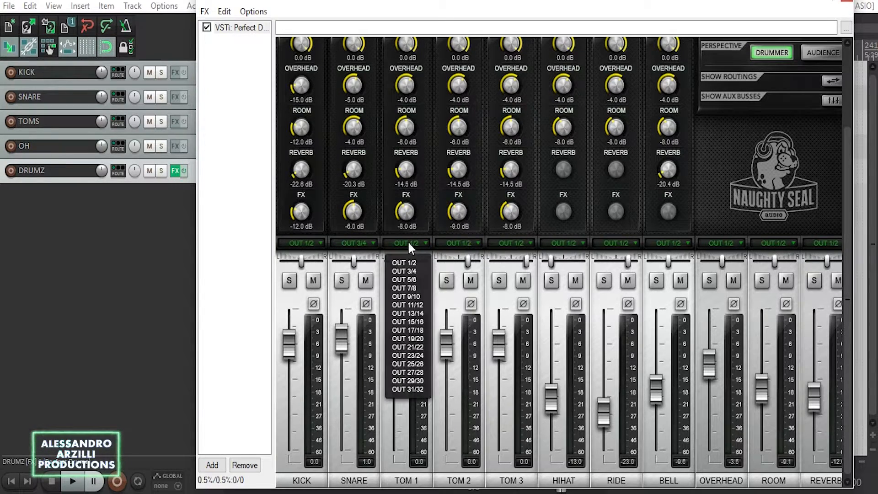
pyautogui.click(413, 279)
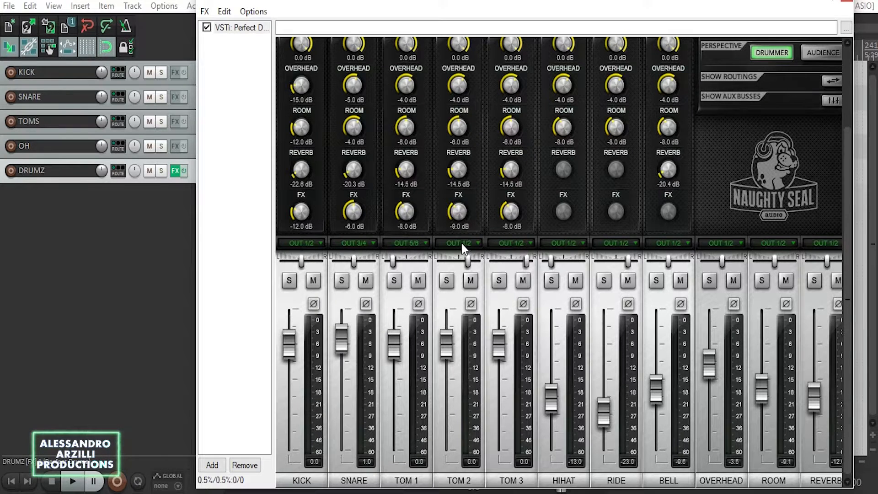
pyautogui.click(462, 244)
pyautogui.click(462, 280)
pyautogui.click(514, 244)
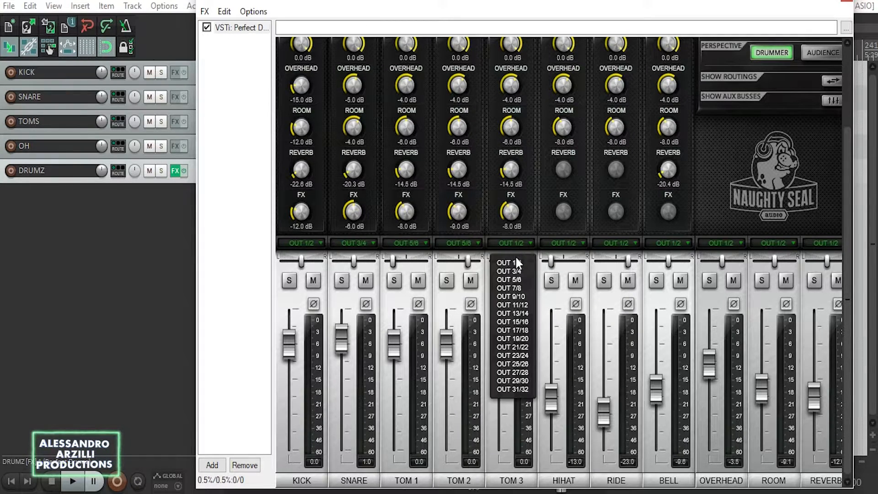
pyautogui.click(518, 279)
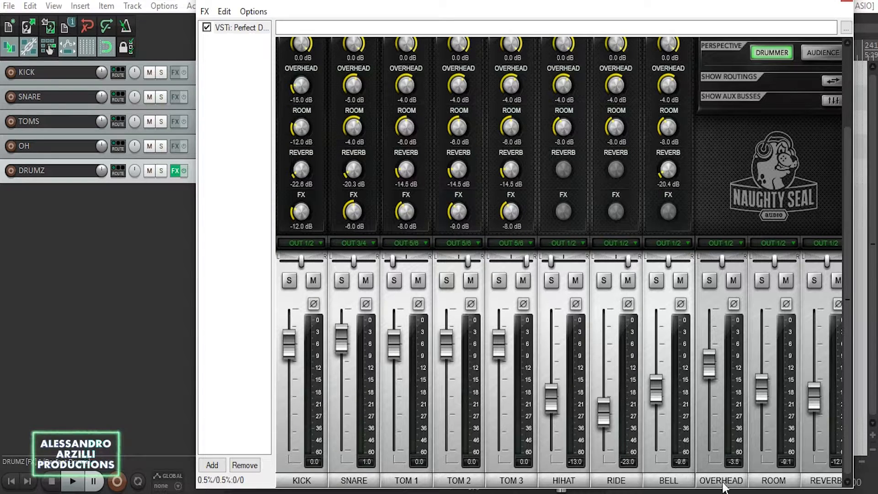
# Route the HIHAT, RIDE, BELL and OVERHEAD channels to OUT 7/8 and close the plugin window
pyautogui.click(566, 243)
pyautogui.click(568, 288)
pyautogui.click(625, 244)
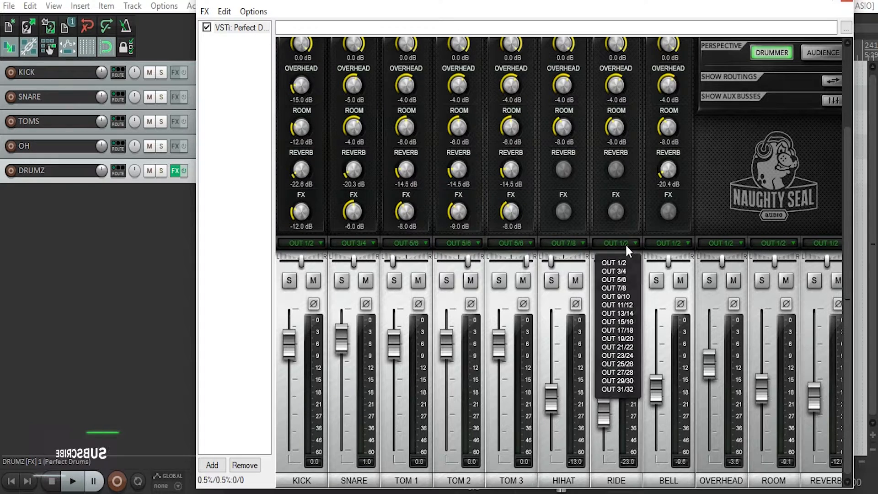
pyautogui.click(622, 288)
pyautogui.click(685, 243)
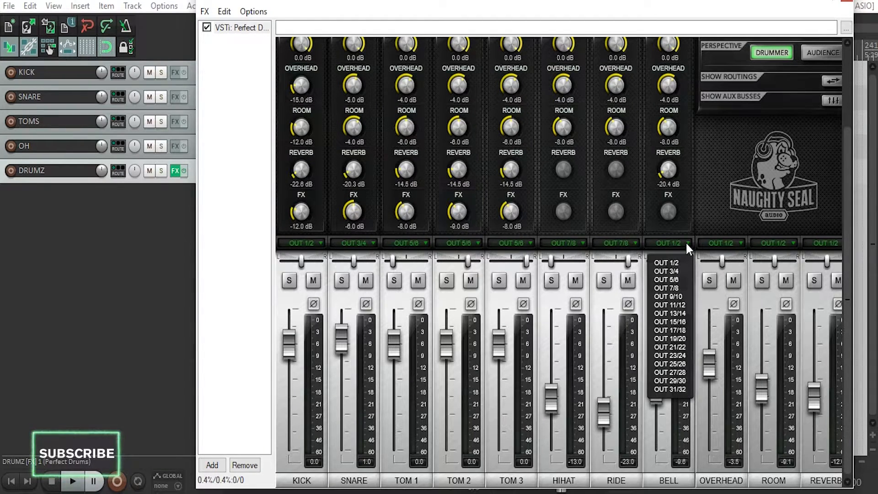
pyautogui.click(680, 288)
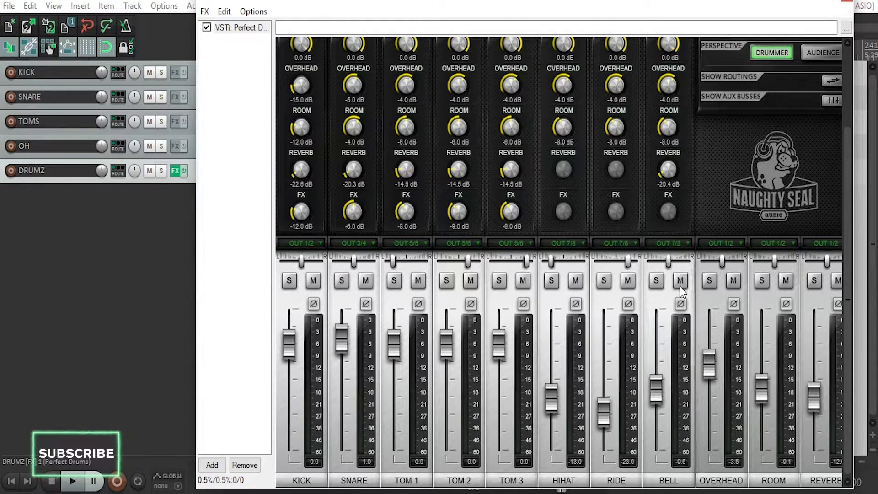
pyautogui.click(718, 245)
pyautogui.click(722, 288)
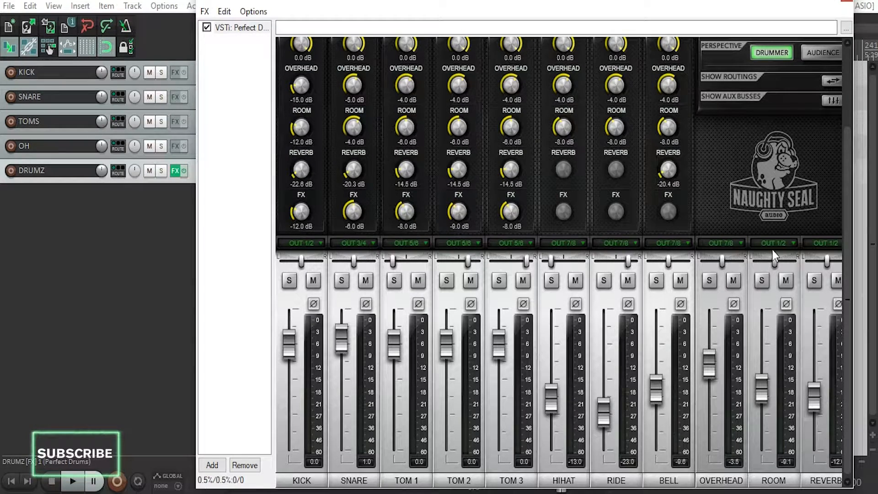
pyautogui.press('Escape')
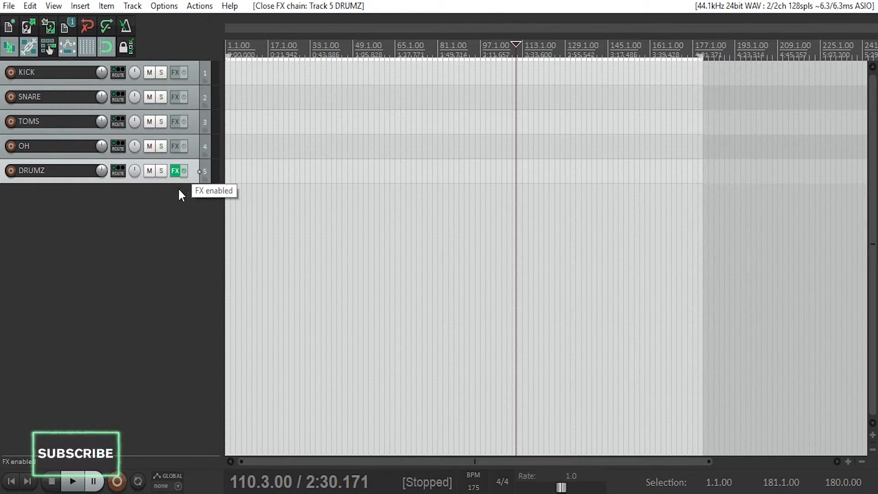
# Open the routing settings of the DRUMZ track and set its track channels to 32
pyautogui.click(118, 174)
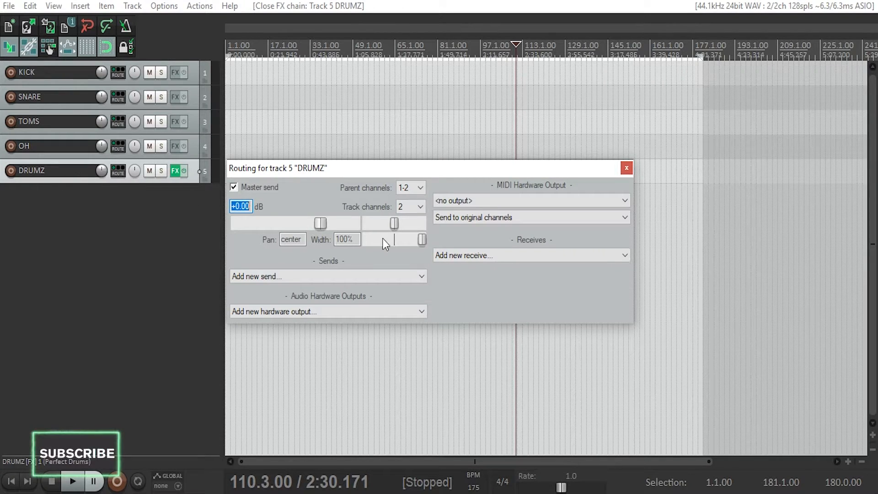
pyautogui.click(410, 206)
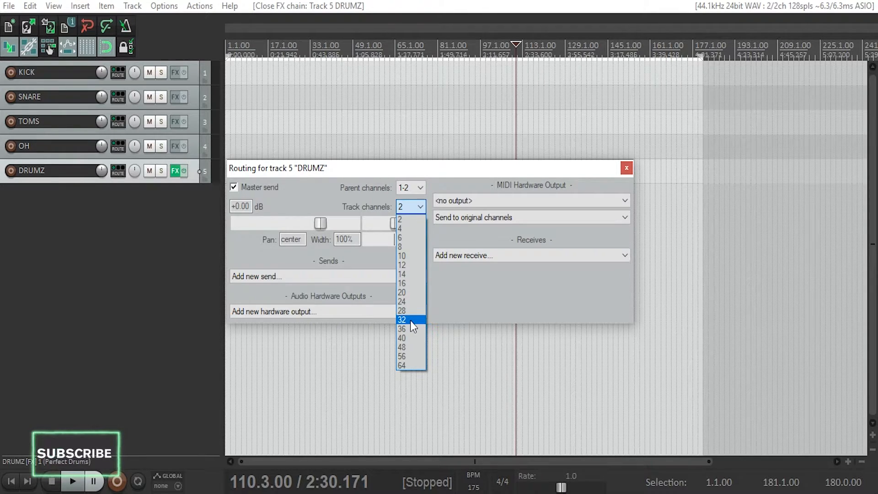
pyautogui.click(411, 321)
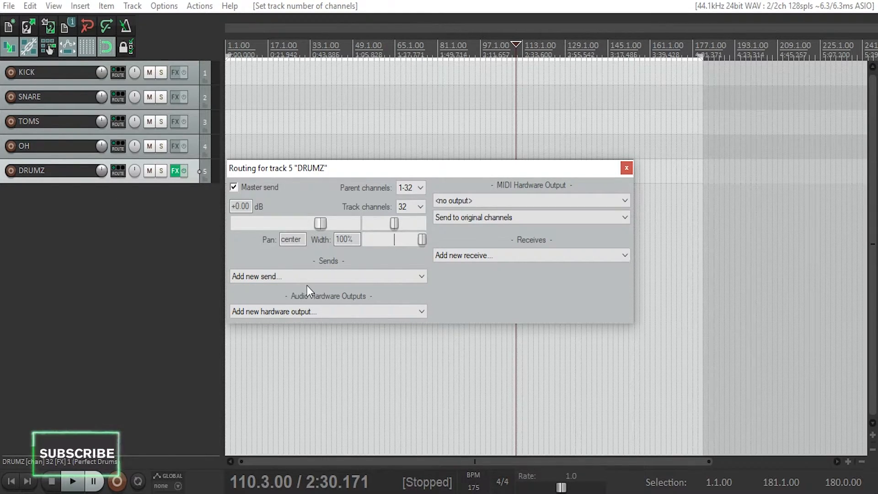
# Add sends from DRUMZ to KICK and SNARE, setting the SNARE send's stereo source to 3/4, and close the routing window
pyautogui.click(259, 276)
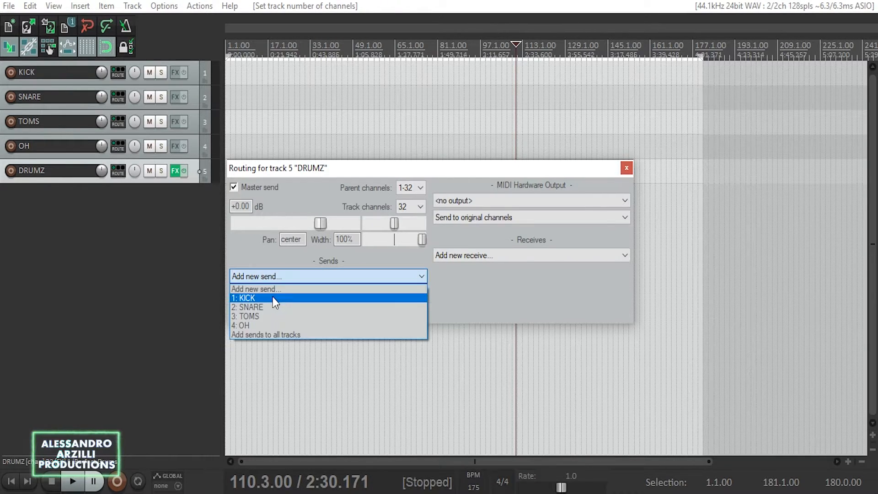
pyautogui.click(273, 298)
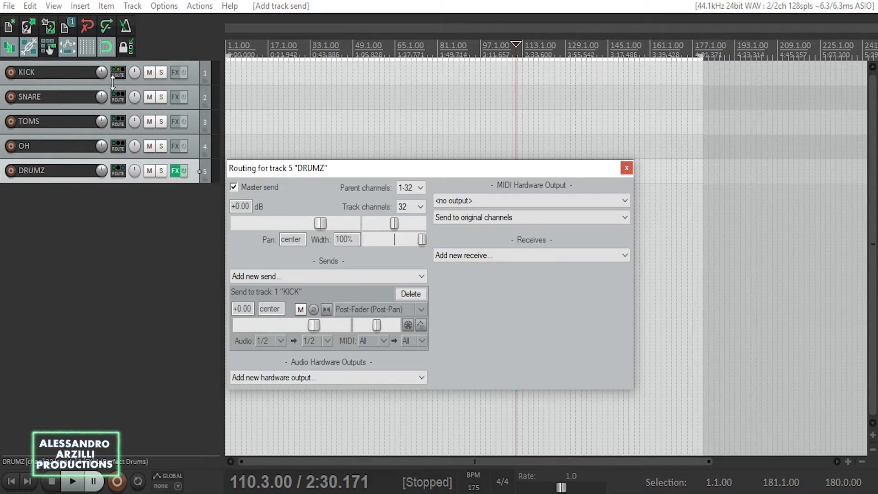
pyautogui.click(297, 276)
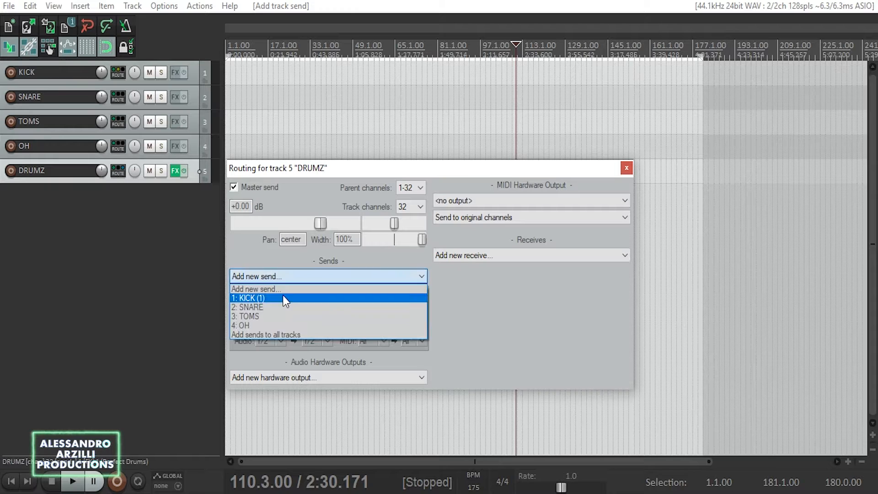
pyautogui.click(284, 304)
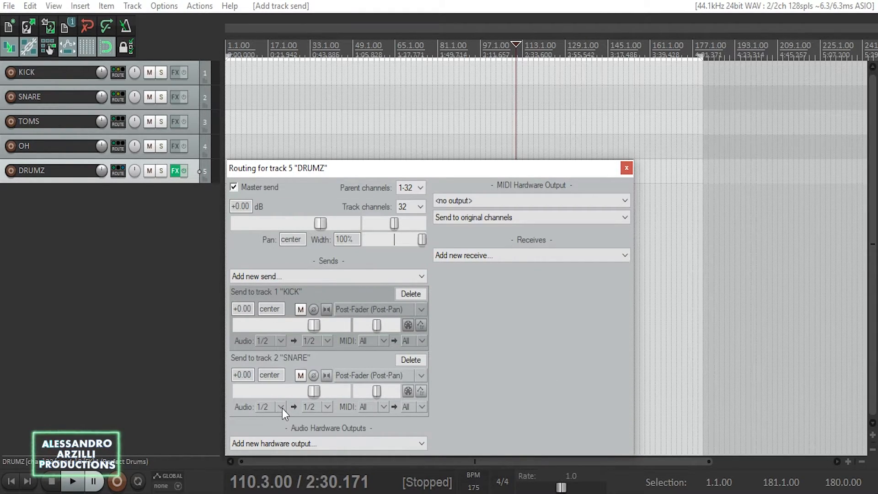
pyautogui.click(282, 408)
pyautogui.moveTo(320, 453)
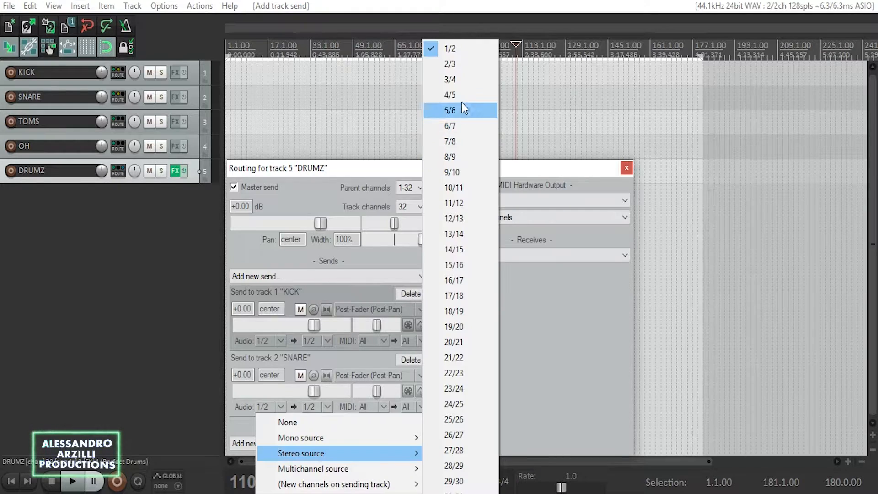
pyautogui.click(457, 77)
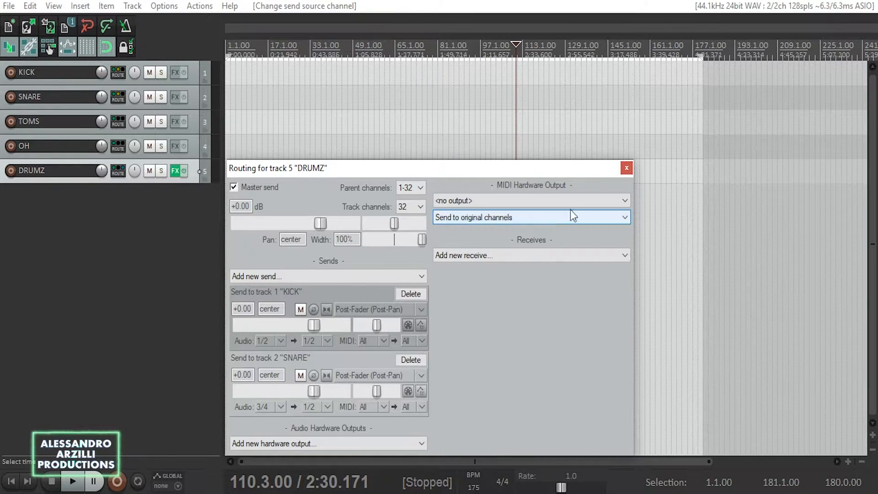
pyautogui.click(630, 169)
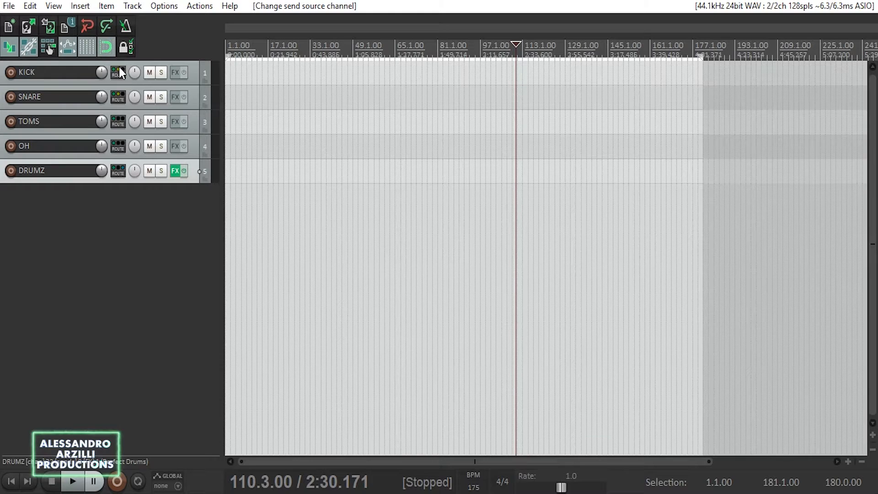
# Reopen the DRUMZ routing and add a send to TOMS with stereo source 5/6
pyautogui.moveTo(119, 67)
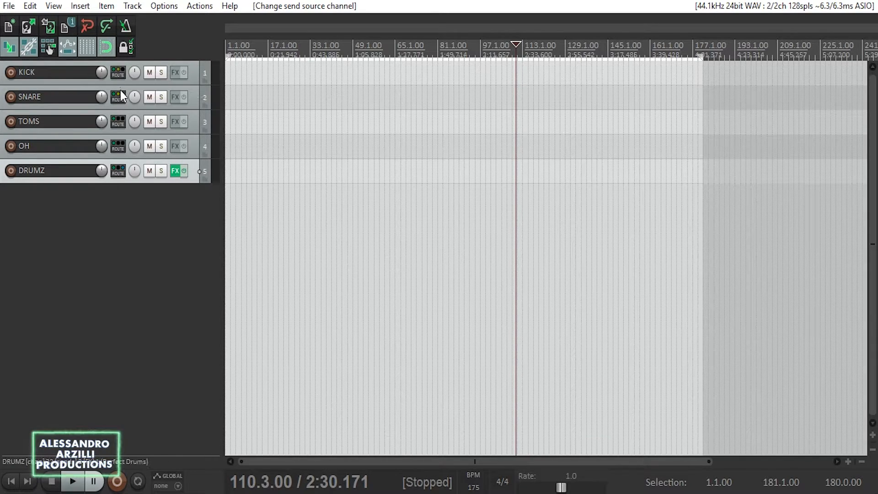
pyautogui.moveTo(119, 95)
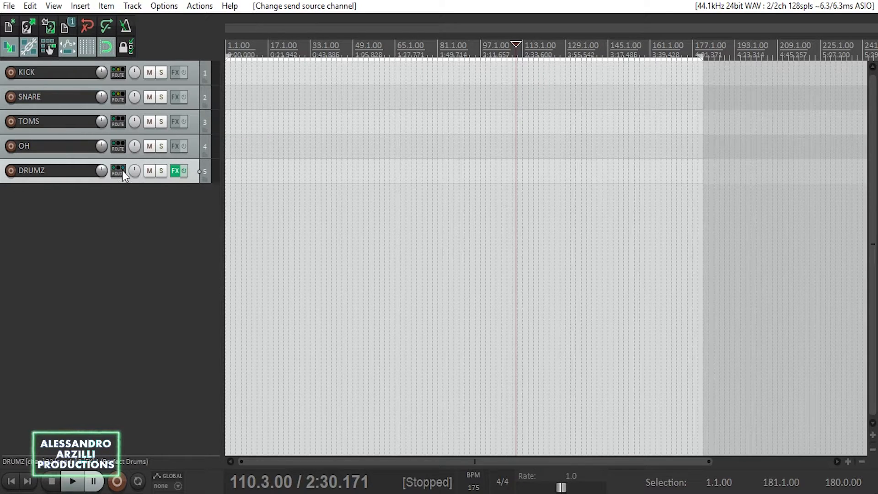
pyautogui.moveTo(122, 172)
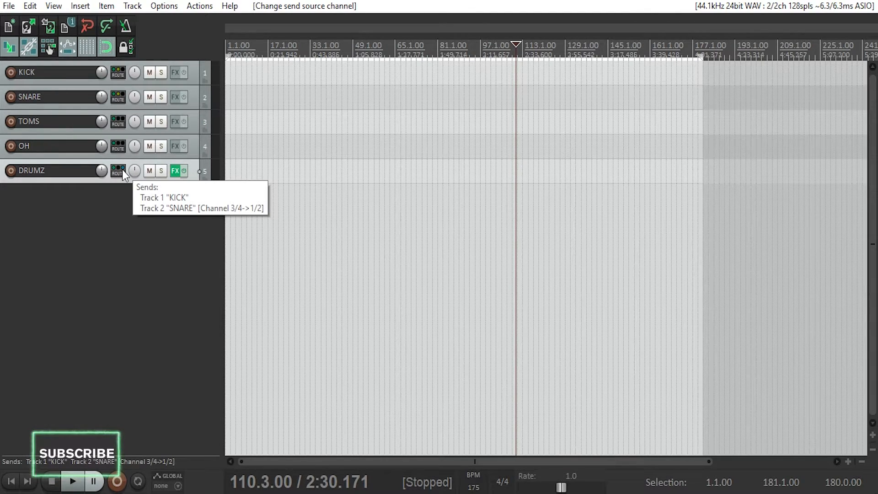
pyautogui.click(123, 171)
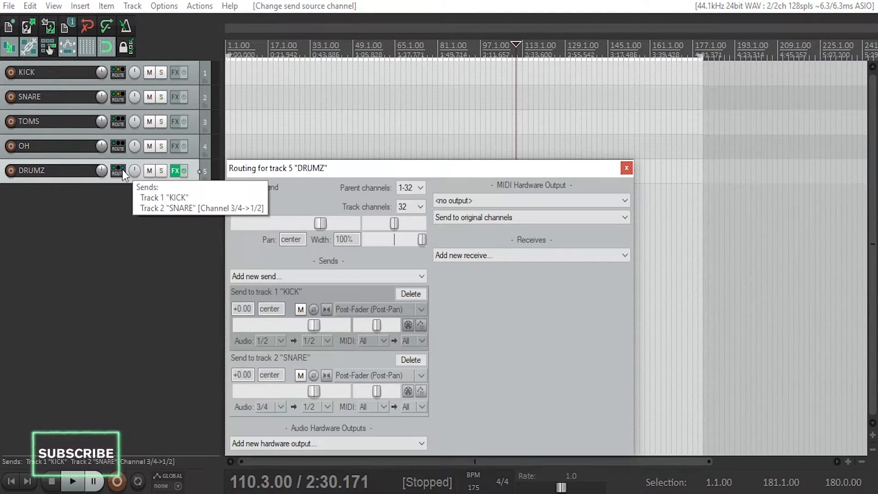
pyautogui.click(306, 275)
pyautogui.click(289, 317)
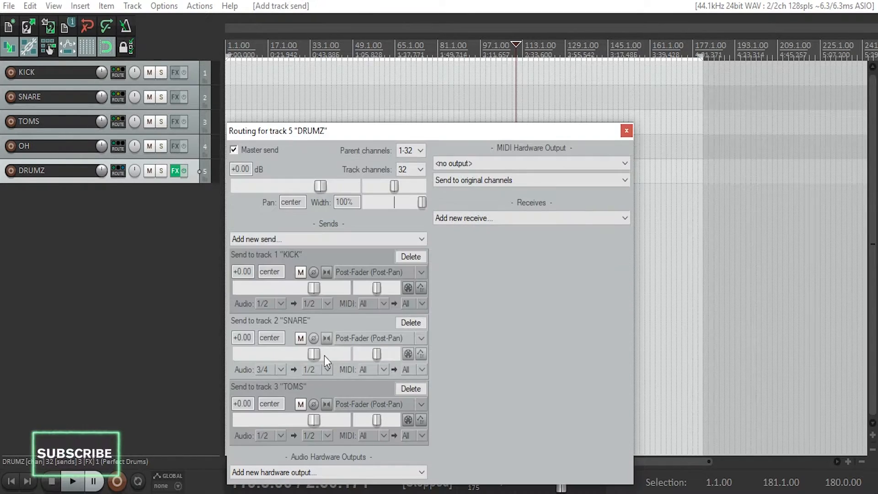
pyautogui.click(273, 440)
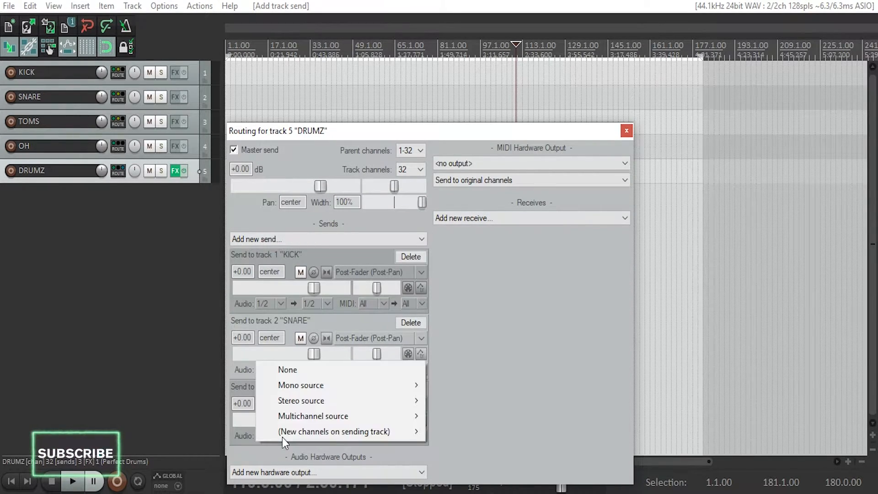
pyautogui.moveTo(405, 408)
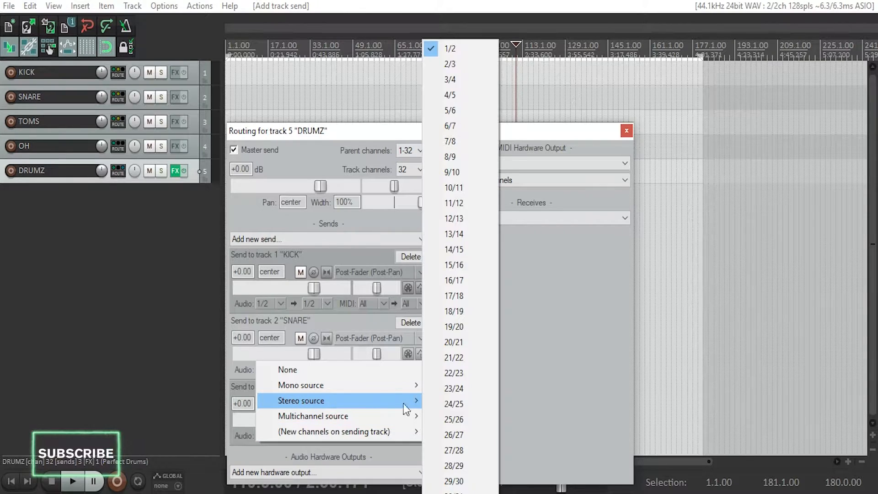
pyautogui.click(462, 110)
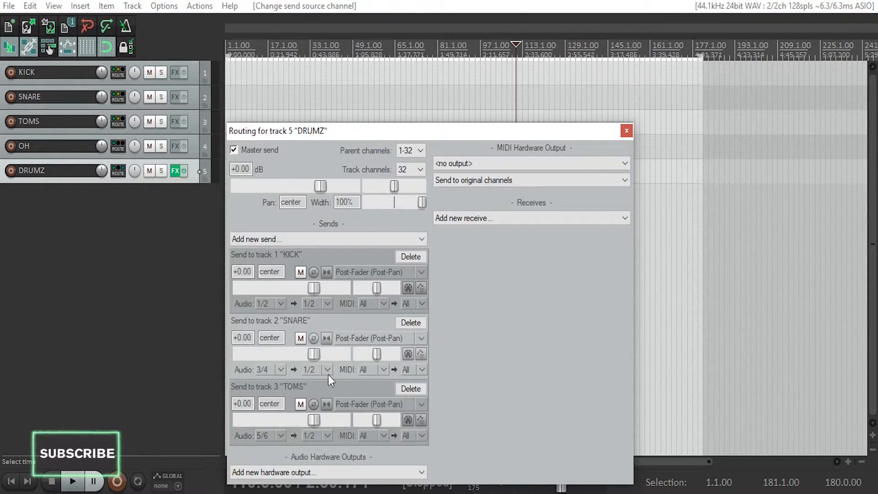
# Add a send from DRUMZ to OH with stereo source 7/8 and close the routing window
pyautogui.click(292, 237)
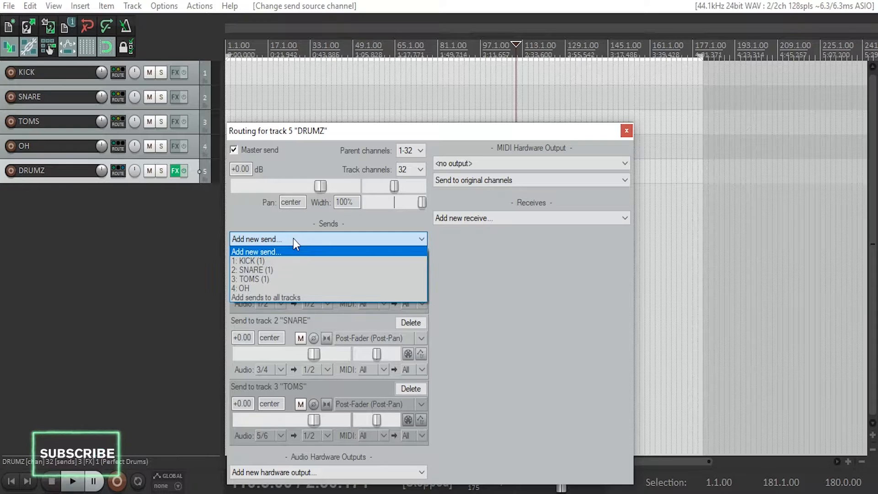
pyautogui.click(290, 288)
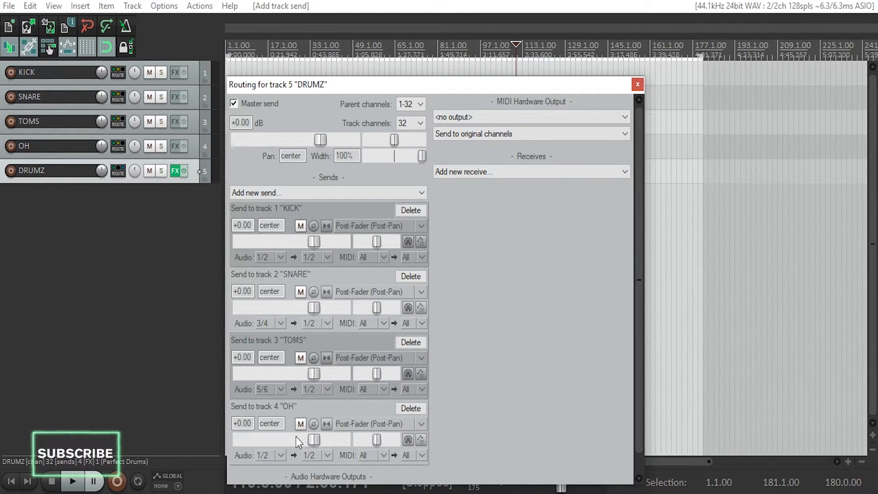
pyautogui.click(282, 455)
pyautogui.moveTo(313, 420)
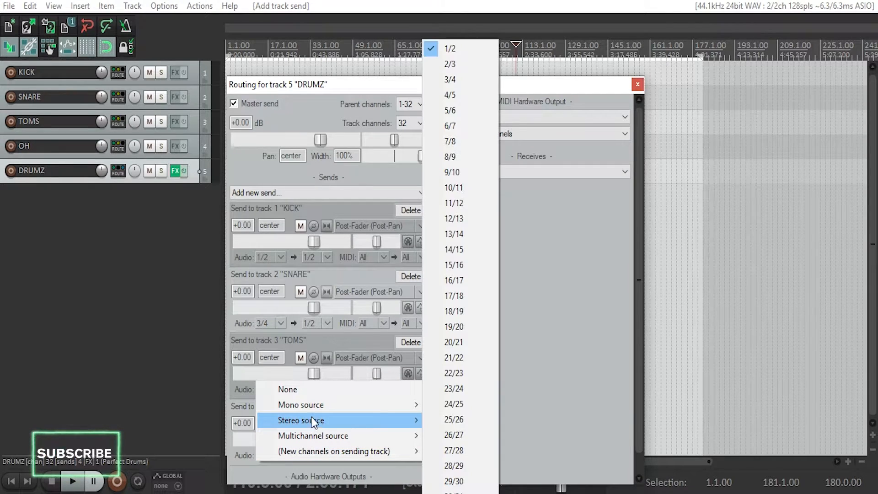
pyautogui.click(457, 141)
pyautogui.click(638, 85)
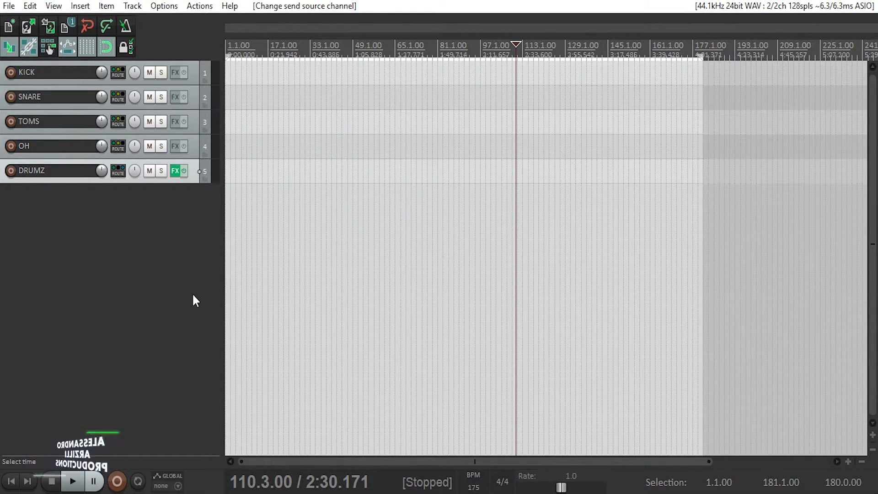
# Show the mixer and paste the copied drum MIDI items onto the DRUMZ track starting at bar 2
pyautogui.hotkey('ctrl', 'm')
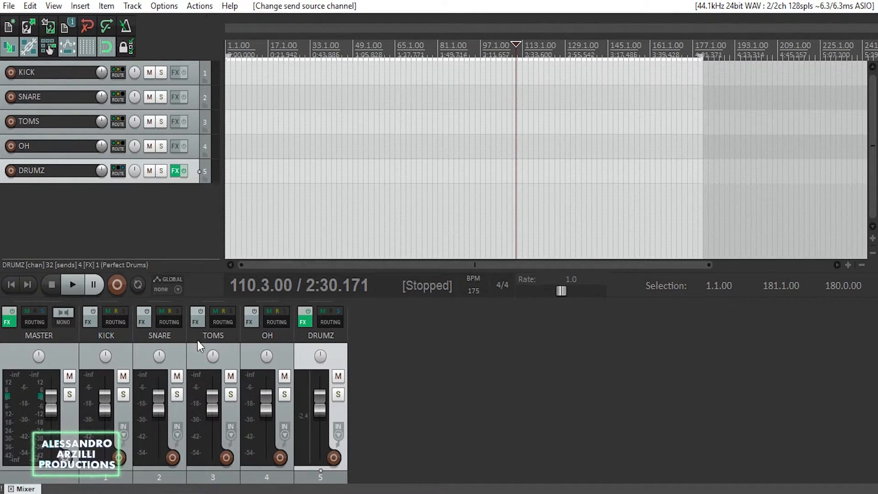
pyautogui.press('Home')
pyautogui.scroll(10, 322, 186)
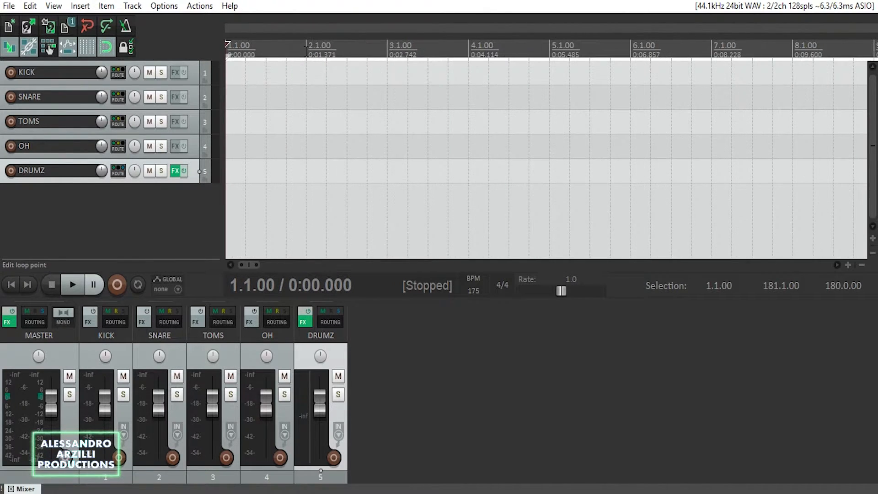
pyautogui.click(316, 69)
pyautogui.hotkey('ctrl', 'v')
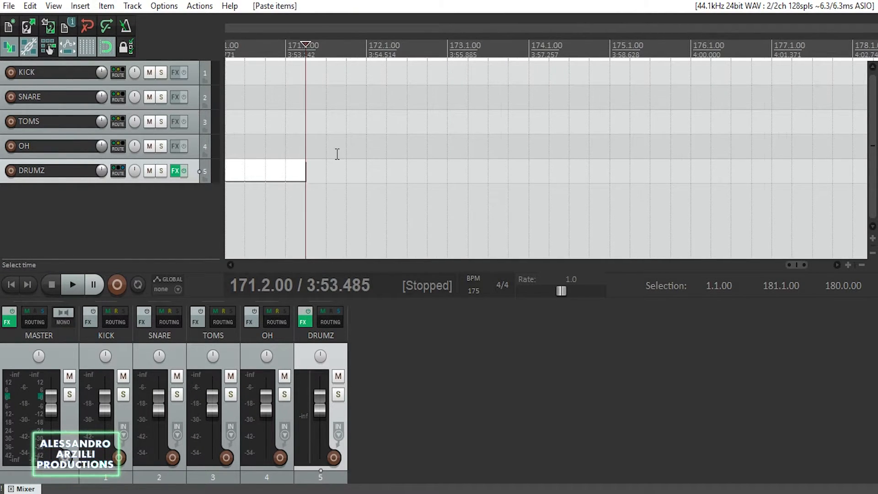
# Place the edit cursor at bar 2, where the pasted drum items begin, and start playback
pyautogui.scroll(-12, 337, 152)
pyautogui.click(11, 284)
pyautogui.scroll(3, 318, 204)
pyautogui.scroll(6, 319, 204)
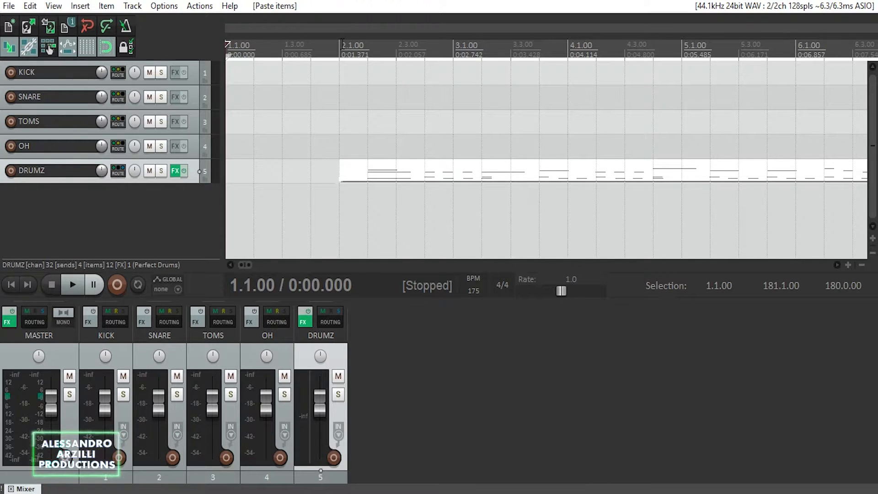
pyautogui.scroll(-4, 342, 103)
pyautogui.click(275, 72)
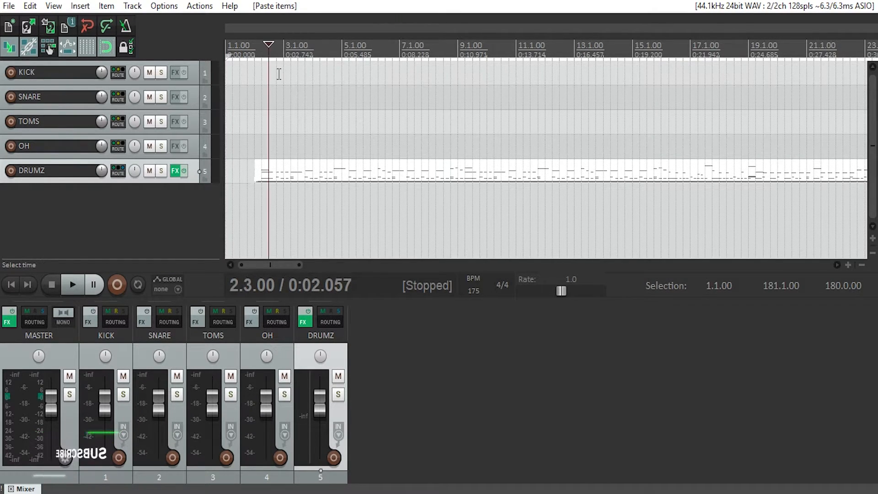
pyautogui.click(263, 60)
pyautogui.press('space')
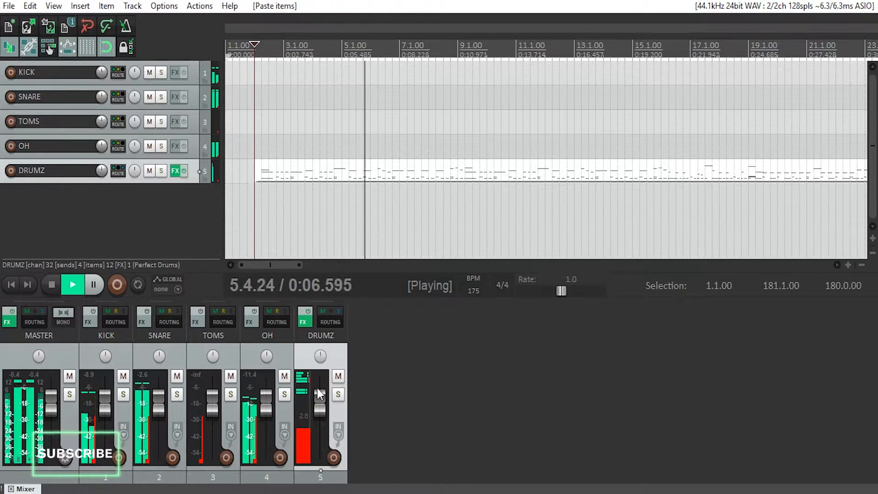
# Solo and unsolo the KICK track and the SNARE track during playback to check each separate output
pyautogui.click(122, 395)
pyautogui.click(122, 396)
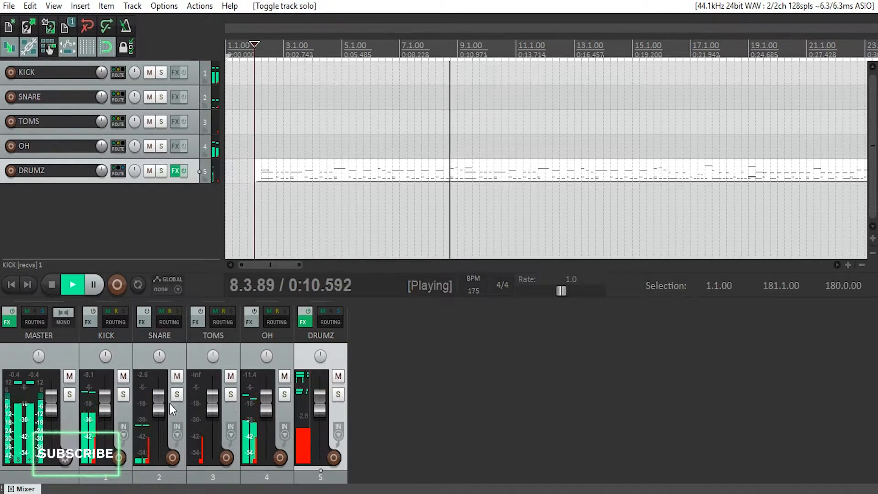
pyautogui.click(177, 393)
pyautogui.click(176, 393)
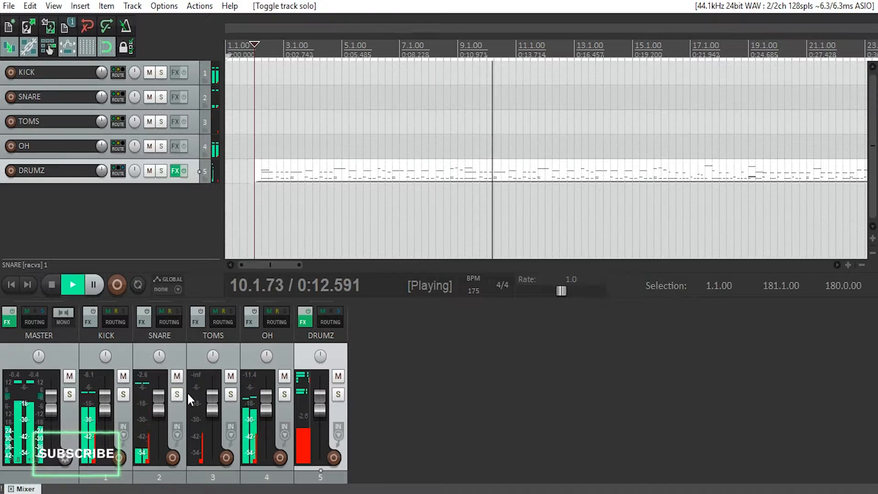
# Solo and unsolo the OH track, and the TOMS track from about bar 15, to check their separate outputs, and stop playback
pyautogui.click(284, 395)
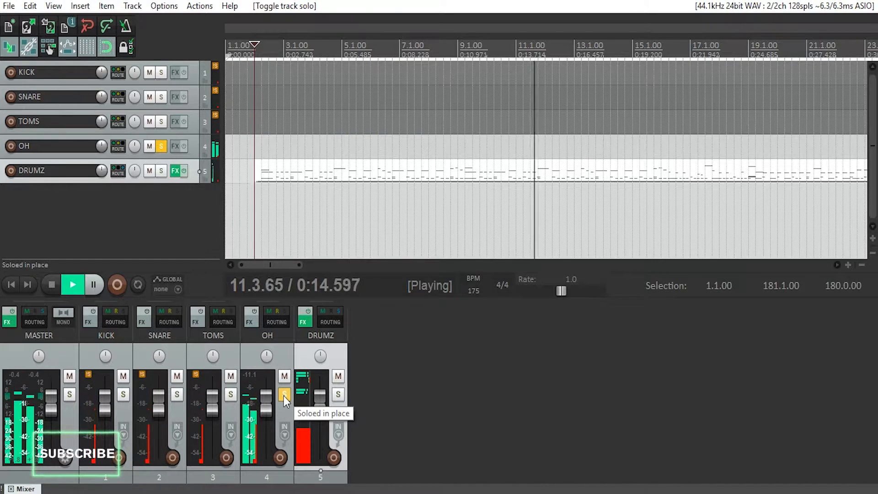
pyautogui.click(283, 395)
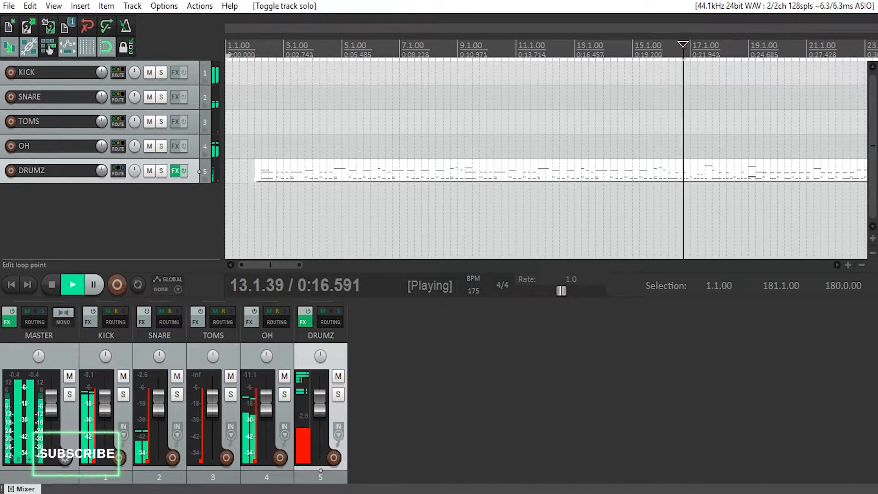
pyautogui.scroll(-2, 691, 115)
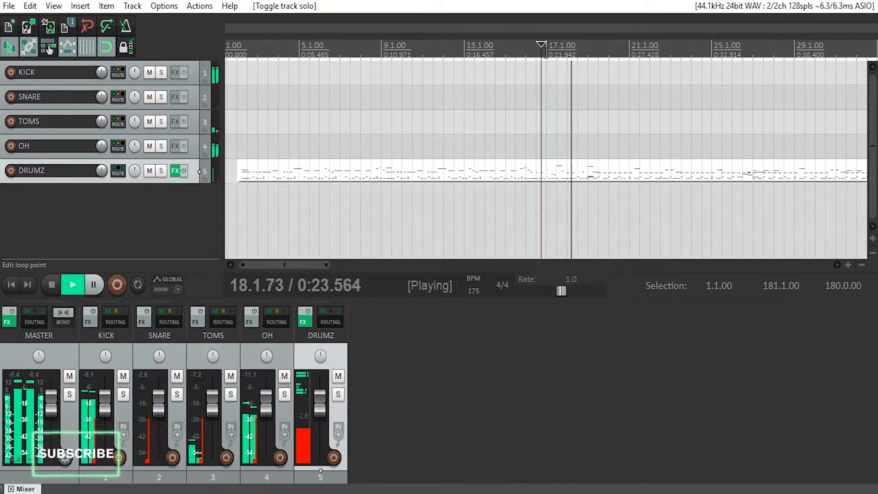
pyautogui.click(515, 97)
pyautogui.click(234, 395)
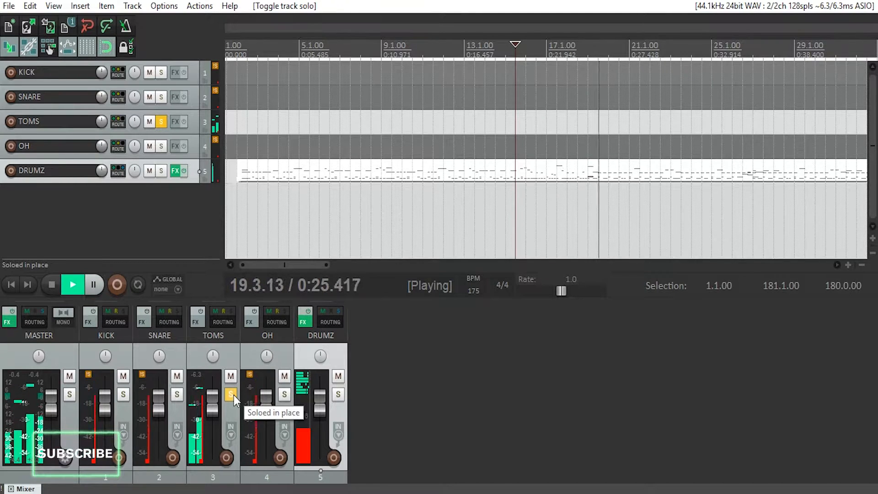
pyautogui.click(234, 395)
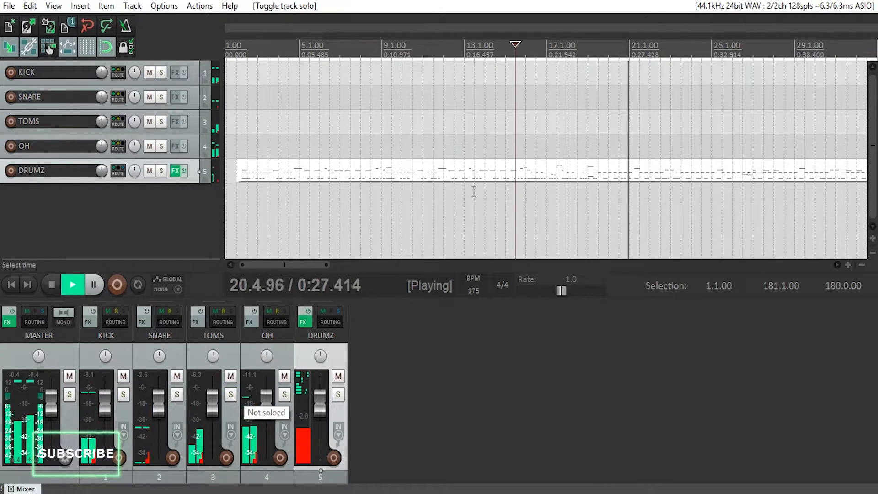
pyautogui.press('space')
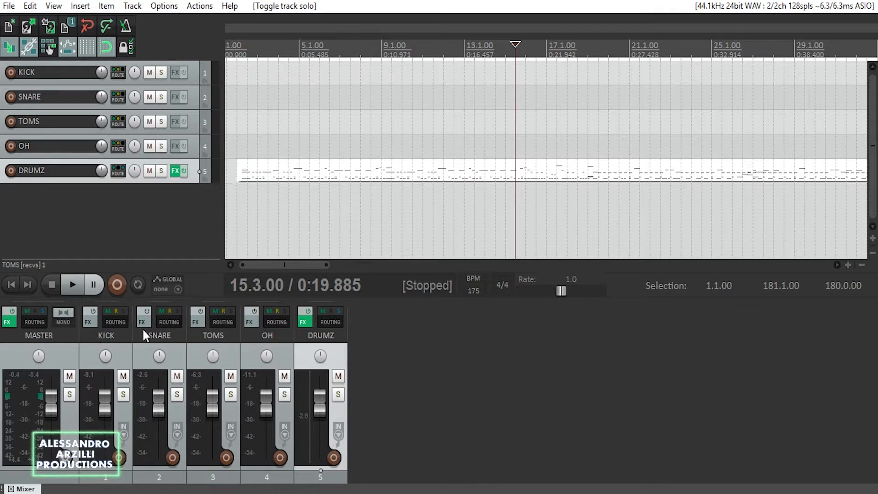
# Load PERFECT KIT 10 in Perfect Drums on the DRUMZ track, audition its snare and close the plugin window
pyautogui.click(304, 321)
pyautogui.click(315, 68)
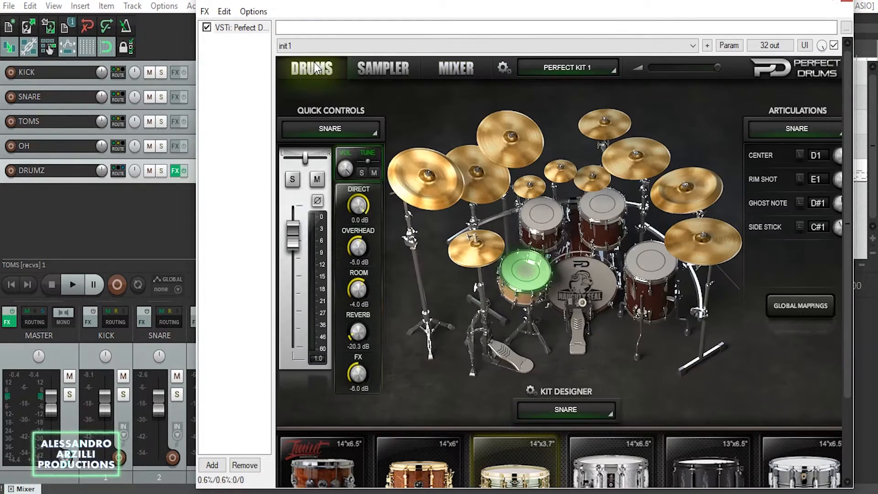
pyautogui.click(596, 64)
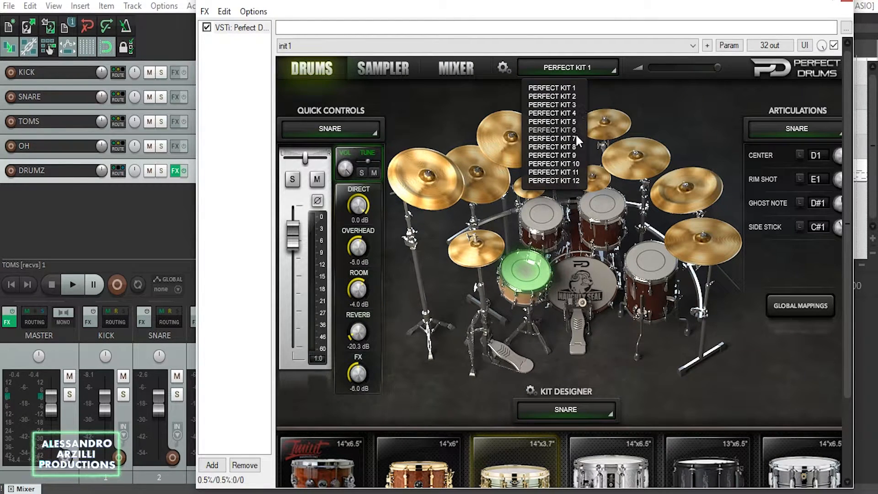
pyautogui.click(569, 164)
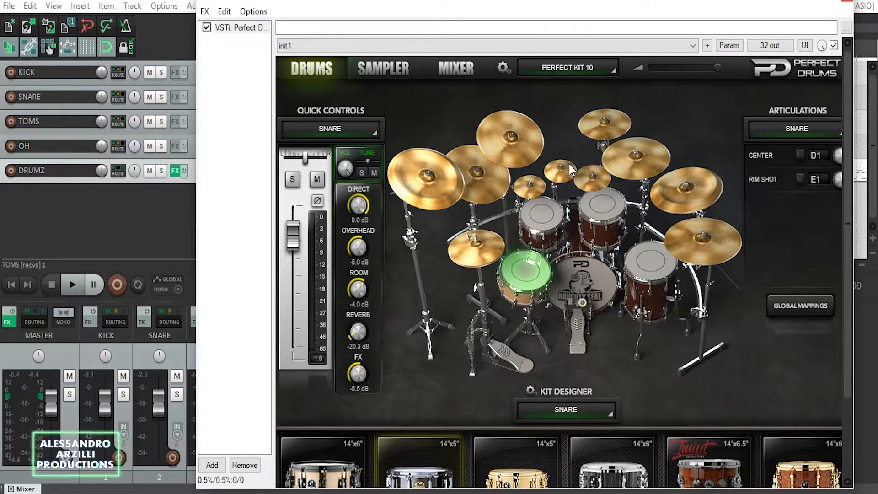
pyautogui.click(533, 272)
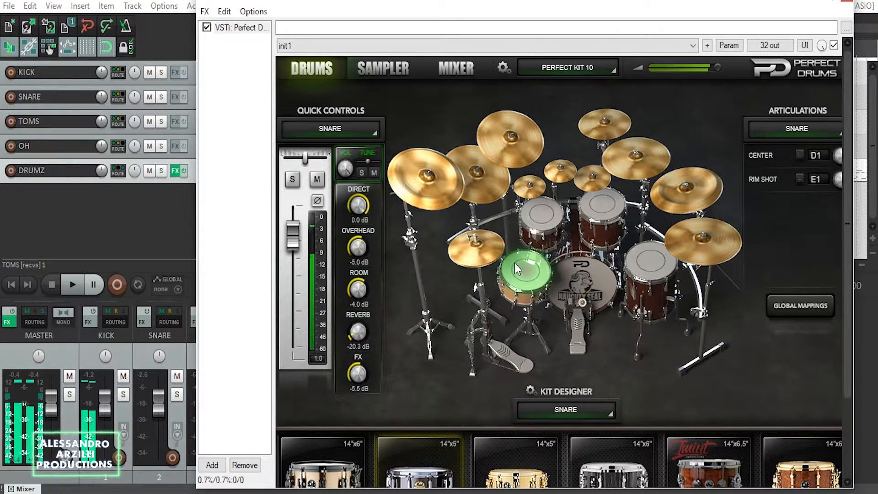
pyautogui.click(849, 3)
# Play the drums from bar 2 with the KICK track soloed
pyautogui.click(238, 48)
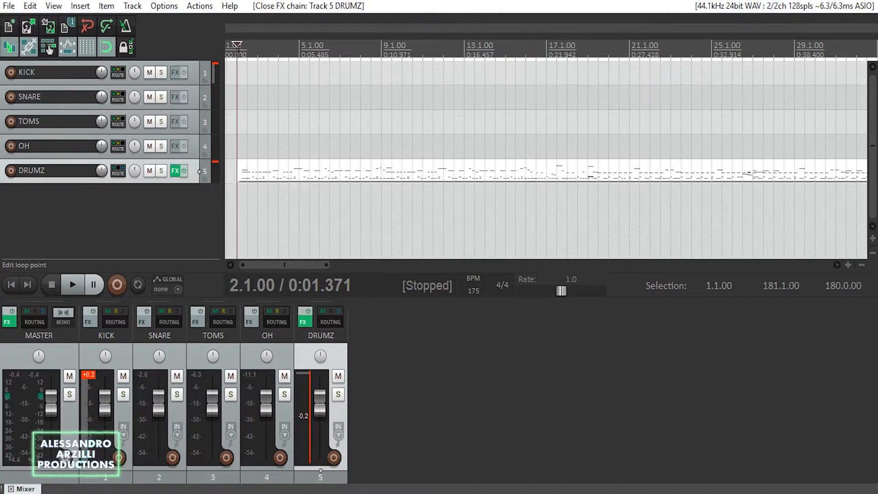
pyautogui.press('space')
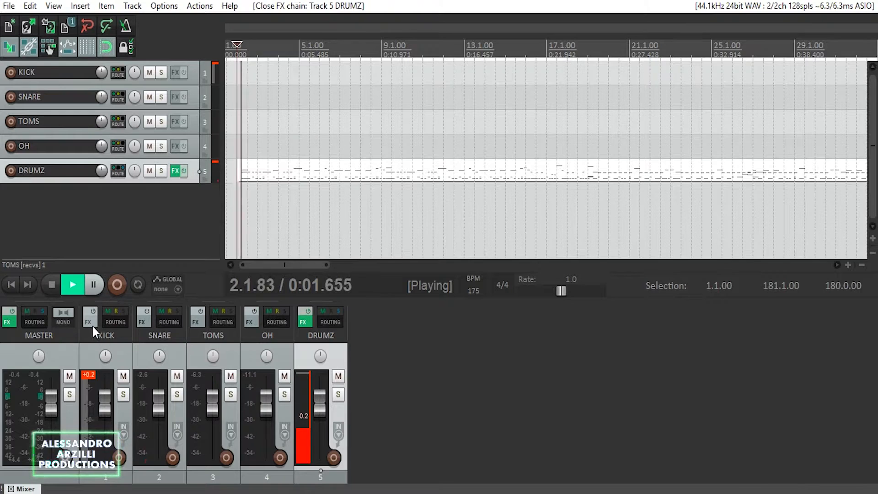
pyautogui.click(123, 394)
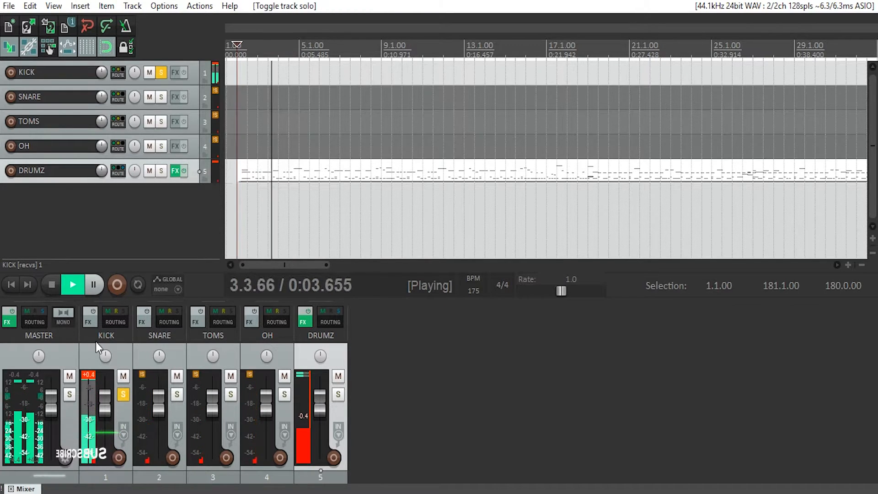
# Add ReaEQ to the KICK track, unsolo the track and close its effects window
pyautogui.click(90, 322)
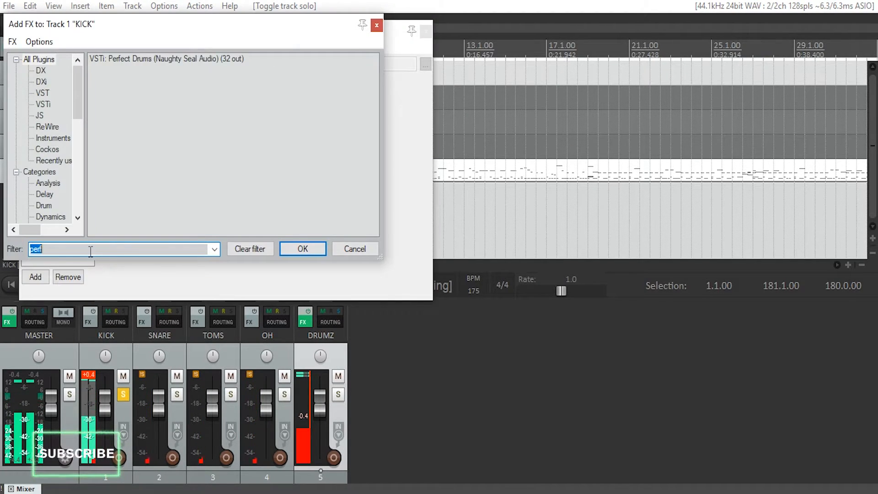
pyautogui.write('REA')
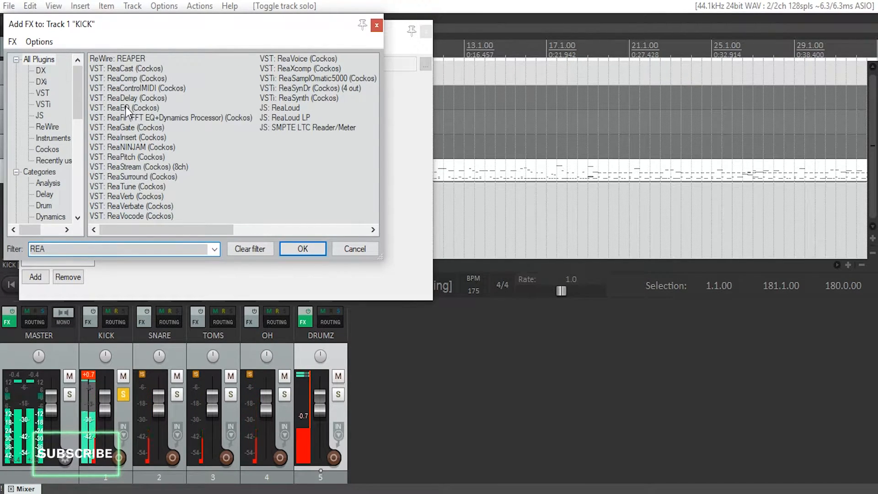
pyautogui.doubleClick(144, 109)
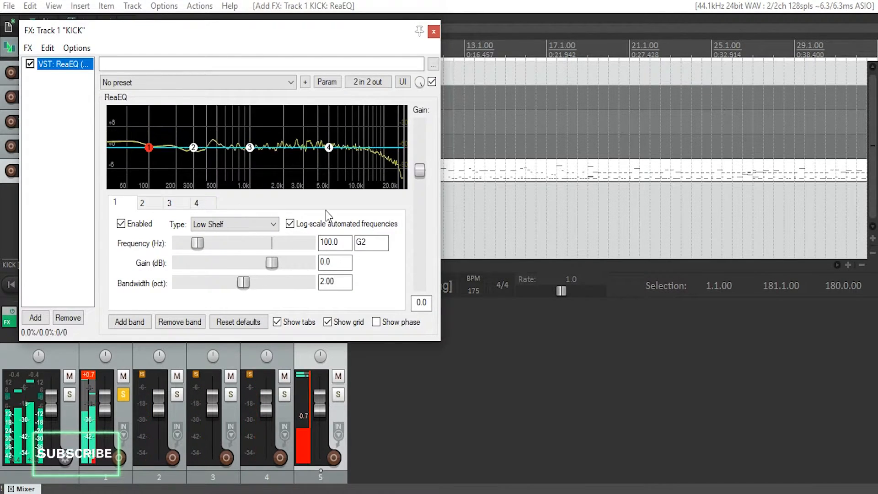
pyautogui.click(123, 394)
pyautogui.click(433, 31)
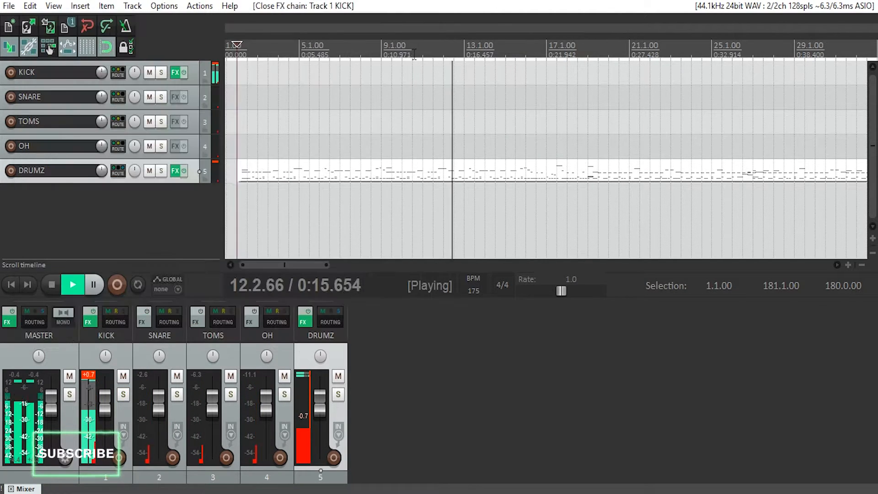
# Play short passages from beat 3 of bar 3 and from bar 30 to check which tracks receive signal, stopping after each
pyautogui.press('space')
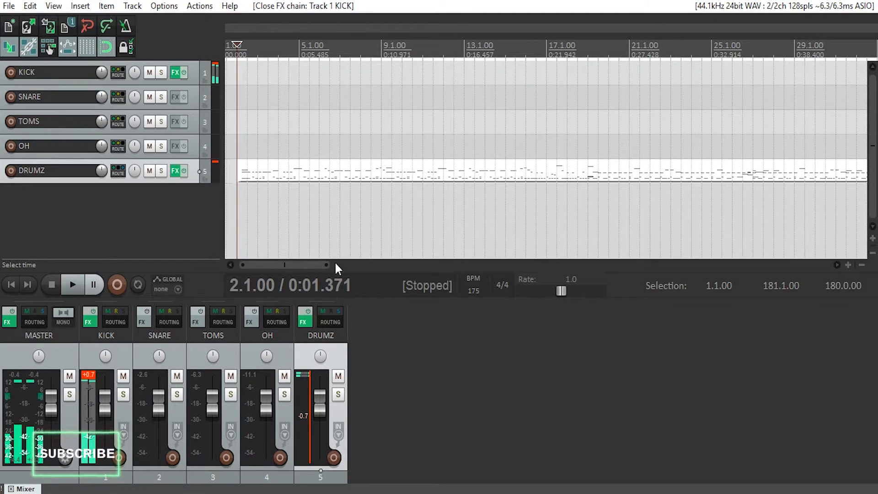
pyautogui.press('space')
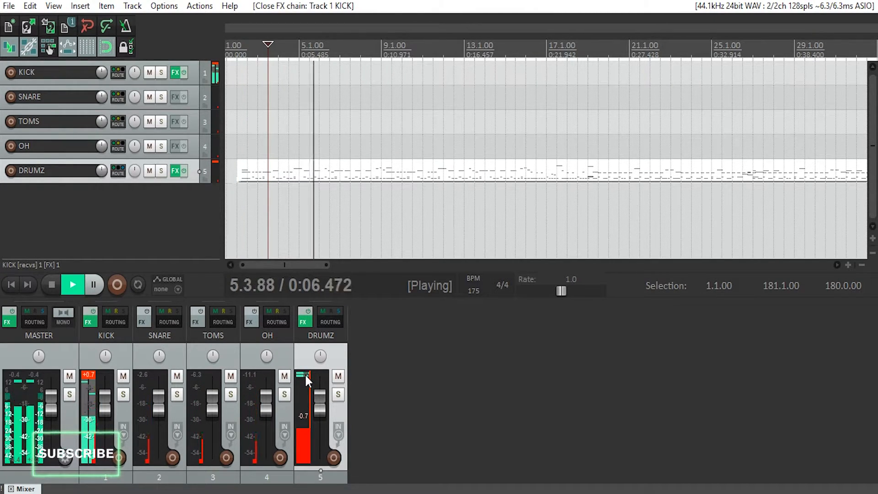
pyautogui.press('space')
pyautogui.scroll(-3, 313, 225)
pyautogui.scroll(-3, 313, 225)
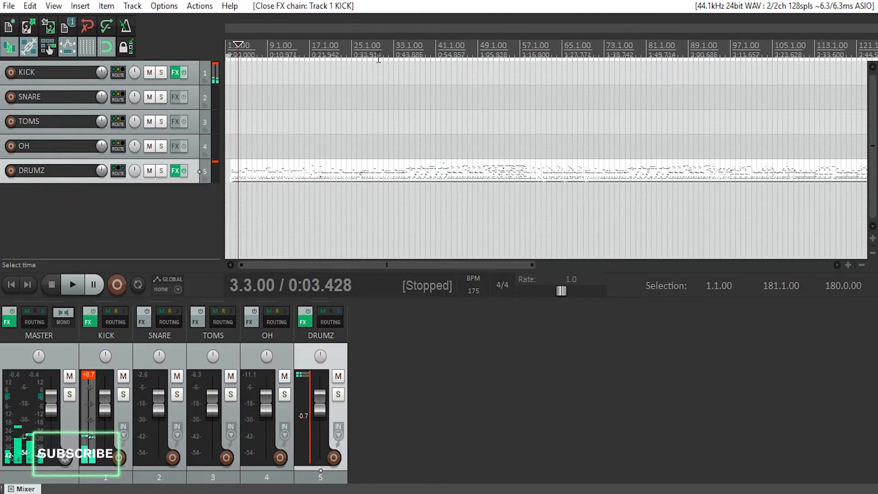
pyautogui.click(379, 46)
pyautogui.press('space')
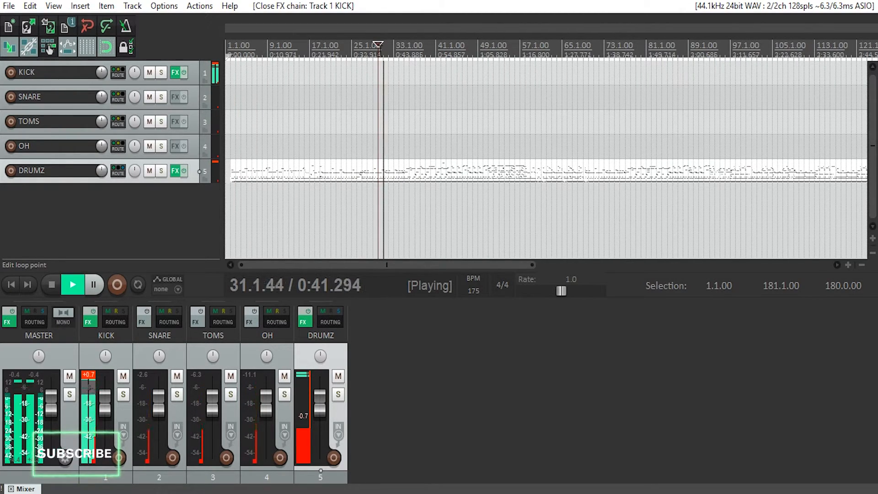
pyautogui.press('space')
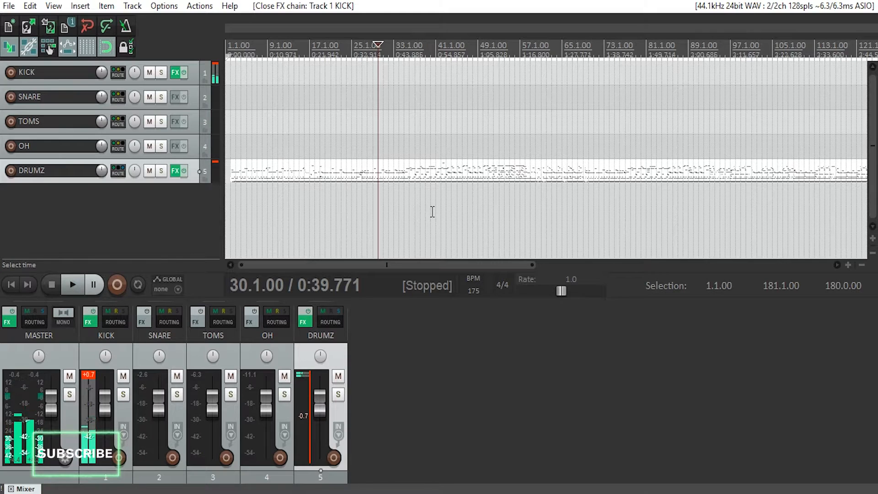
# Open the Perfect Drums mixer on the DRUMZ track and route the SNARE channel to OUT 3/4
pyautogui.click(304, 322)
pyautogui.click(305, 320)
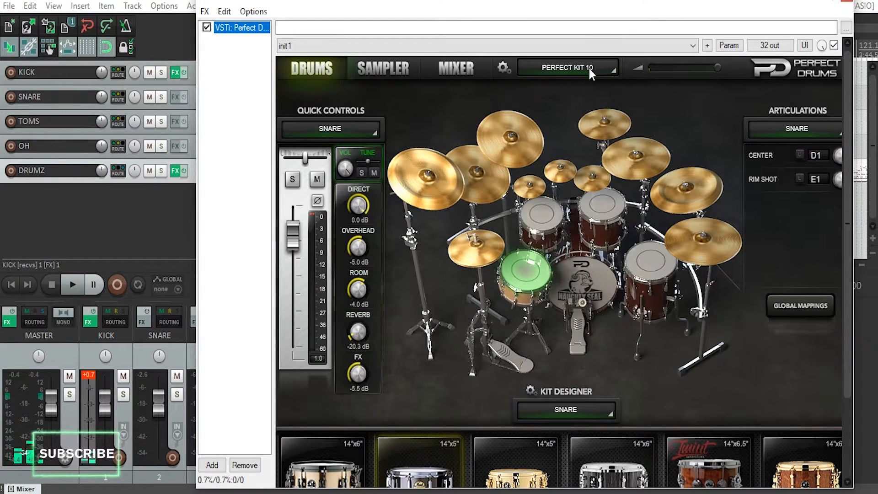
pyautogui.click(445, 68)
pyautogui.moveTo(851, 198); pyautogui.dragTo(849, 285)
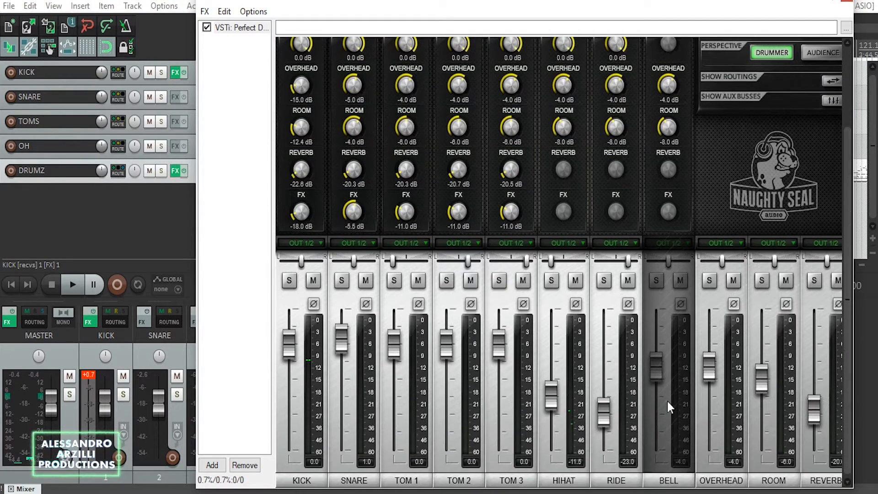
pyautogui.click(354, 243)
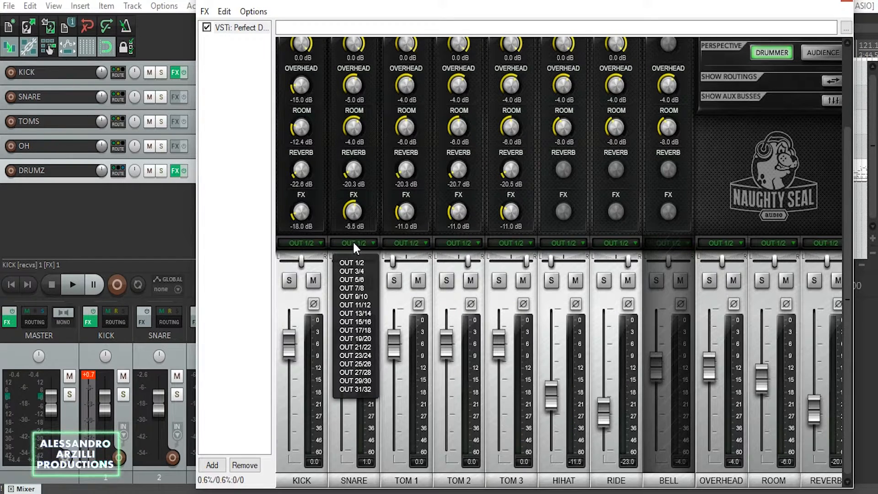
pyautogui.click(363, 270)
# Route the TOM 1, TOM 2 and TOM 3 channels to OUT 5/6
pyautogui.click(418, 243)
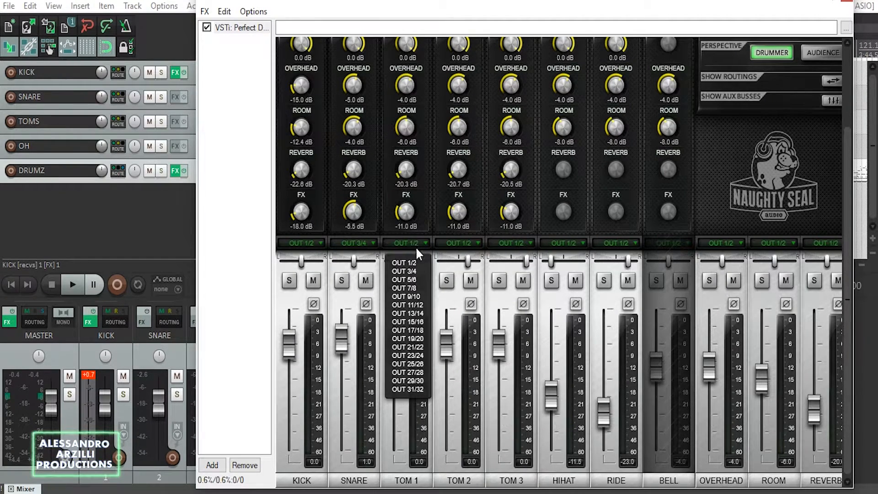
pyautogui.click(415, 279)
pyautogui.click(459, 242)
pyautogui.click(465, 279)
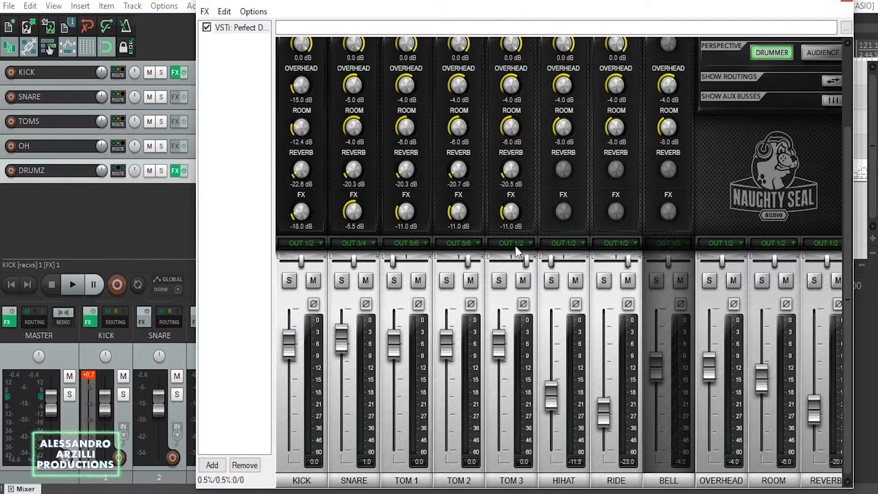
pyautogui.click(515, 244)
pyautogui.click(516, 279)
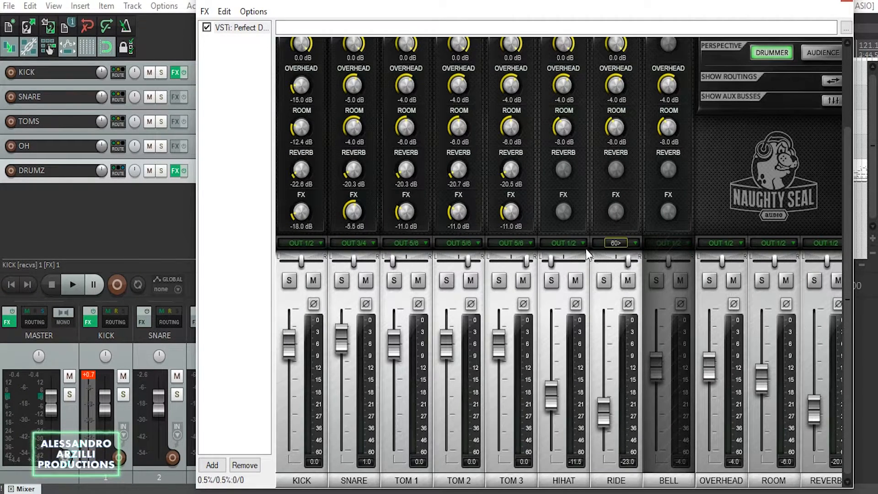
# Route the HIHAT, RIDE, OVERHEAD, ROOM and REVERB channels to OUT 7/8 and close the plugin window
pyautogui.click(567, 243)
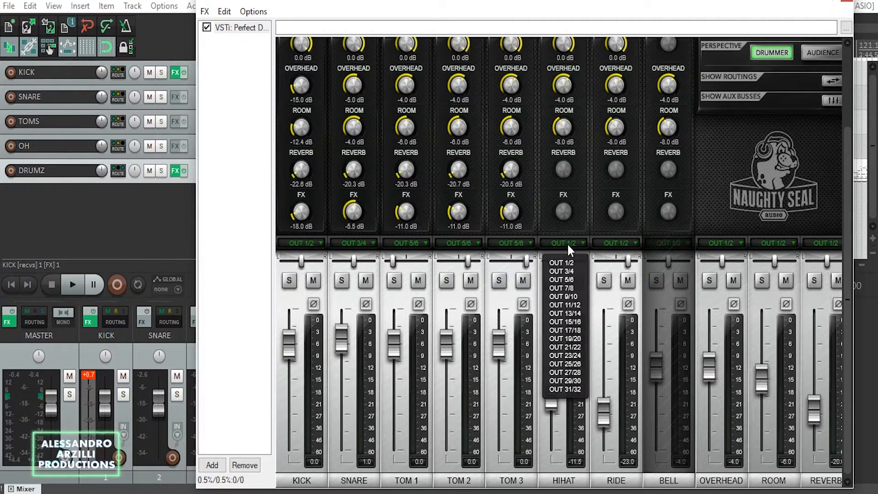
pyautogui.click(572, 288)
pyautogui.click(627, 243)
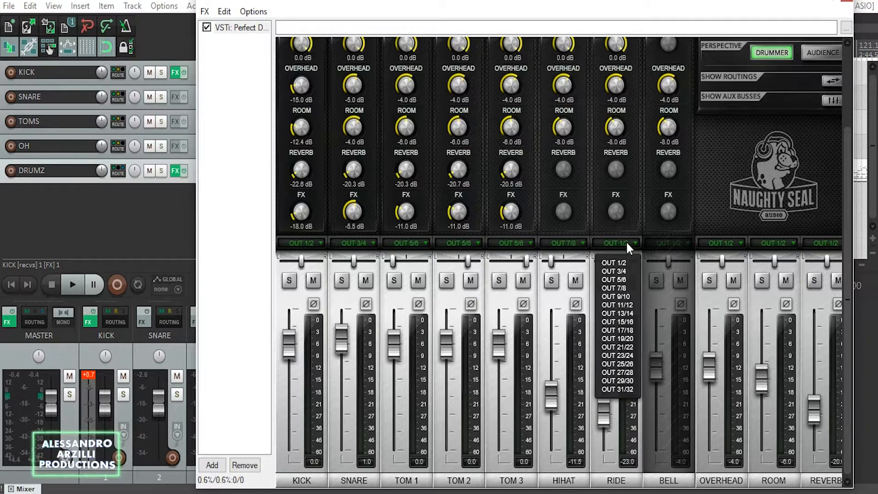
pyautogui.click(631, 287)
pyautogui.click(719, 249)
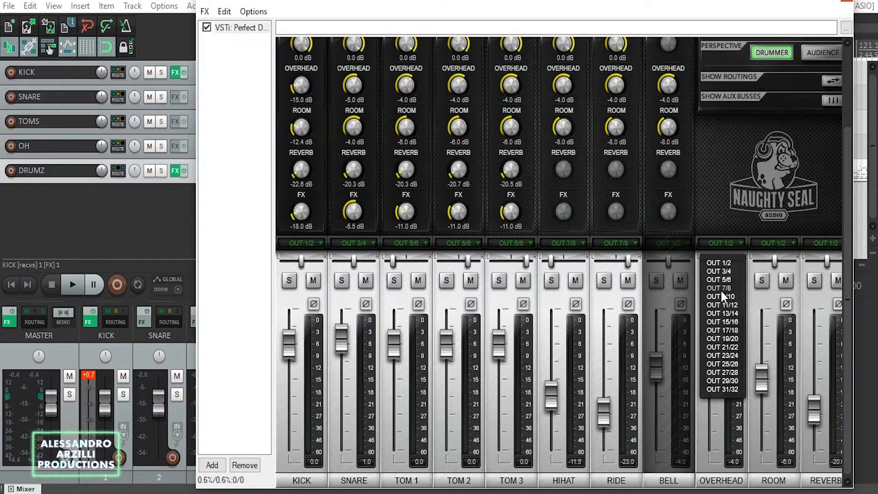
pyautogui.click(721, 288)
pyautogui.click(770, 254)
pyautogui.click(777, 287)
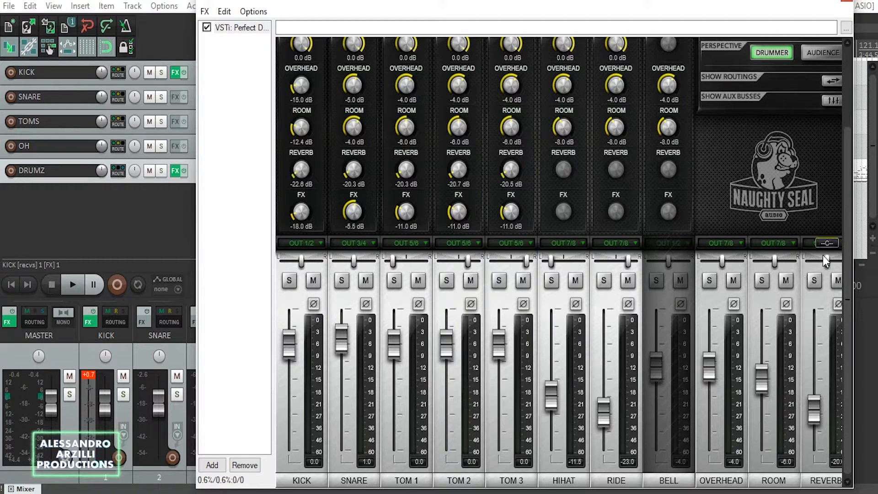
pyautogui.click(819, 254)
pyautogui.click(813, 289)
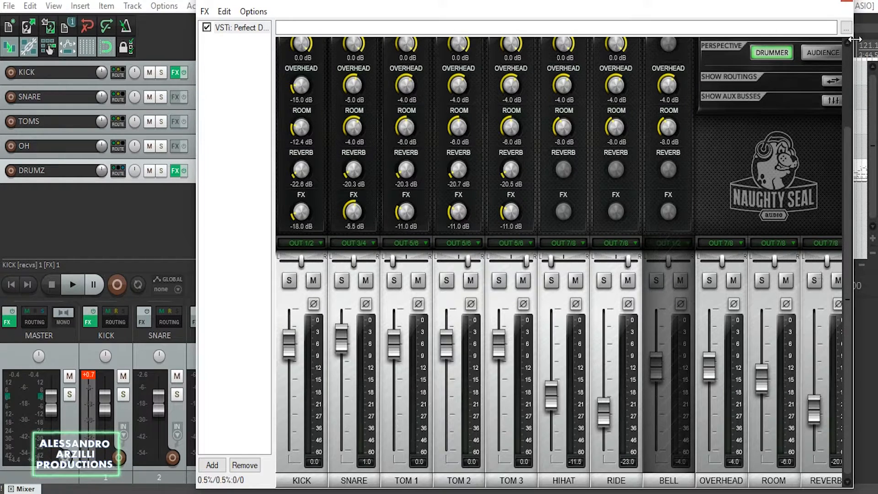
pyautogui.click(846, 4)
# Solo the KICK track and open its ReaEQ for adjustment during playback
pyautogui.click(161, 73)
pyautogui.click(175, 73)
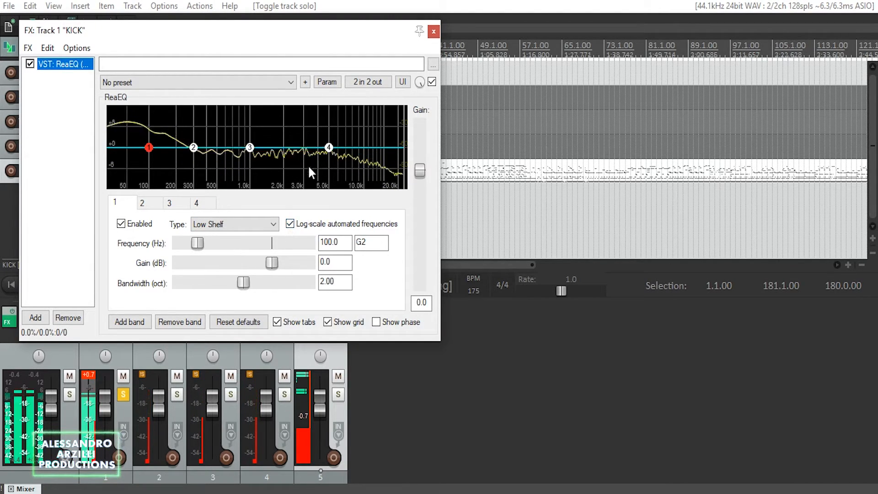
pyautogui.click(240, 225)
pyautogui.click(231, 231)
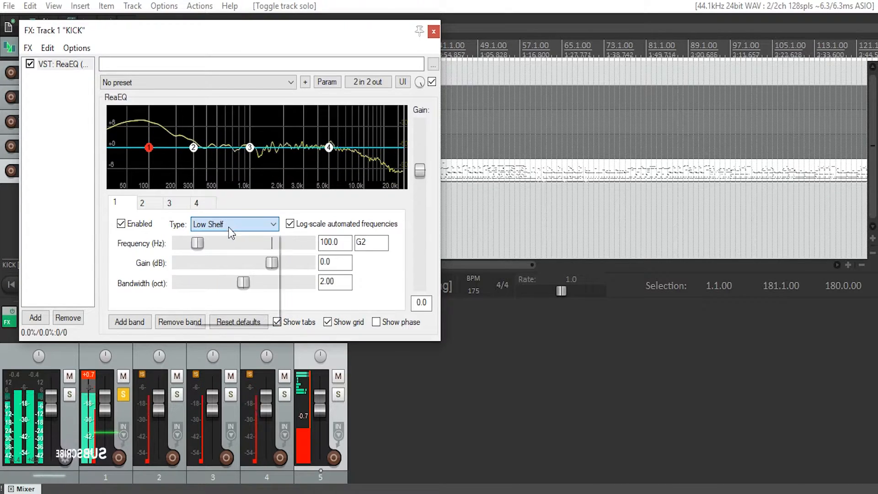
# Change band 4 of the kick's ReaEQ to Low Pass at about 9684 Hz, with gain -3.6 dB and bandwidth 1.60
pyautogui.click(196, 203)
pyautogui.click(233, 224)
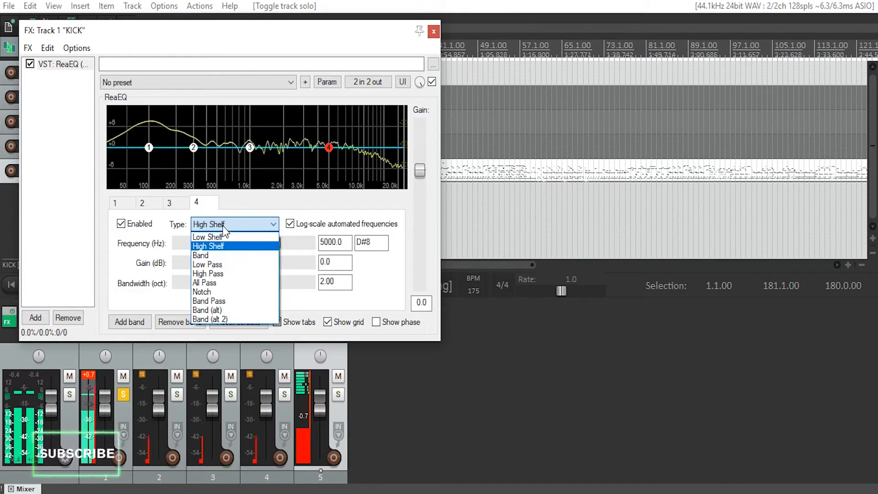
pyautogui.click(231, 264)
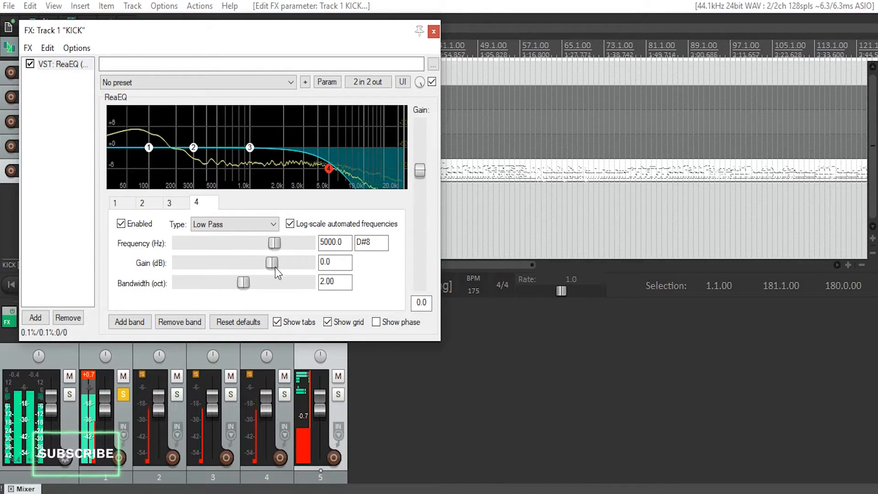
pyautogui.moveTo(275, 267); pyautogui.dragTo(231, 284)
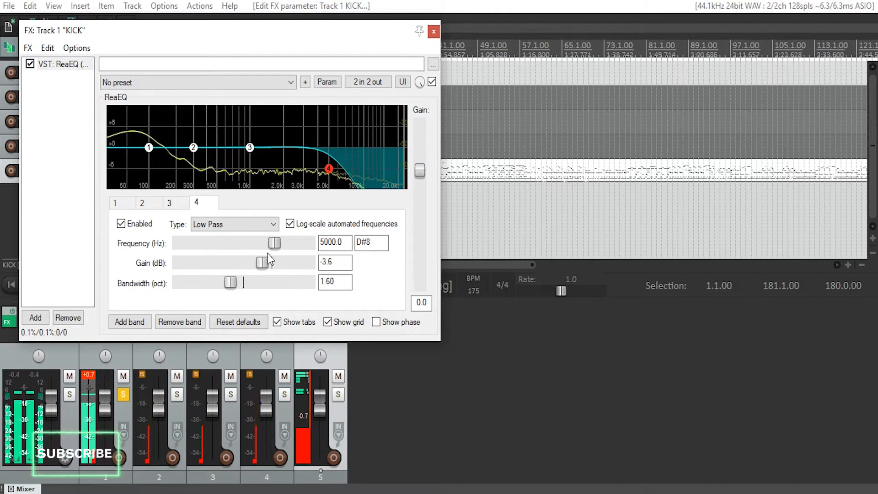
pyautogui.moveTo(274, 243)
pyautogui.mouseDown()
pyautogui.moveTo(311, 243)
pyautogui.moveTo(287, 249)
pyautogui.mouseUp()
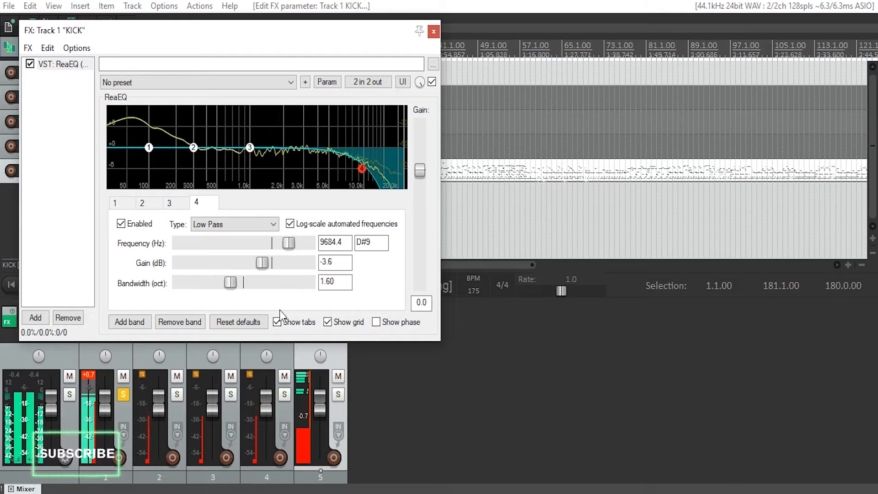
# Set band 2 of the kick's ReaEQ to about 146 Hz with a gain of 2.9 dB
pyautogui.click(136, 204)
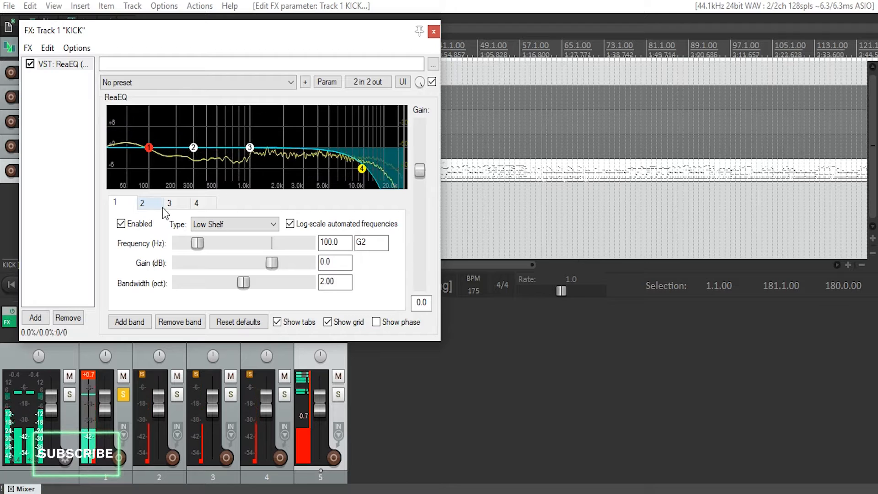
pyautogui.click(143, 204)
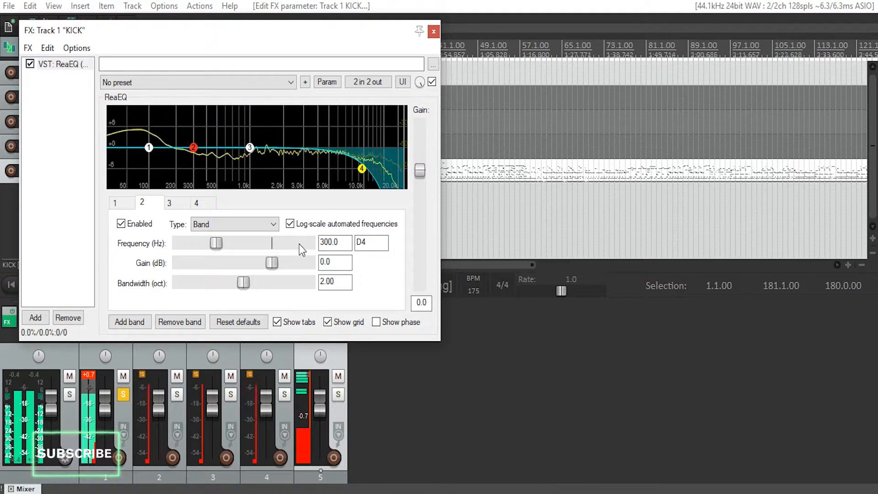
pyautogui.moveTo(216, 243); pyautogui.dragTo(204, 242)
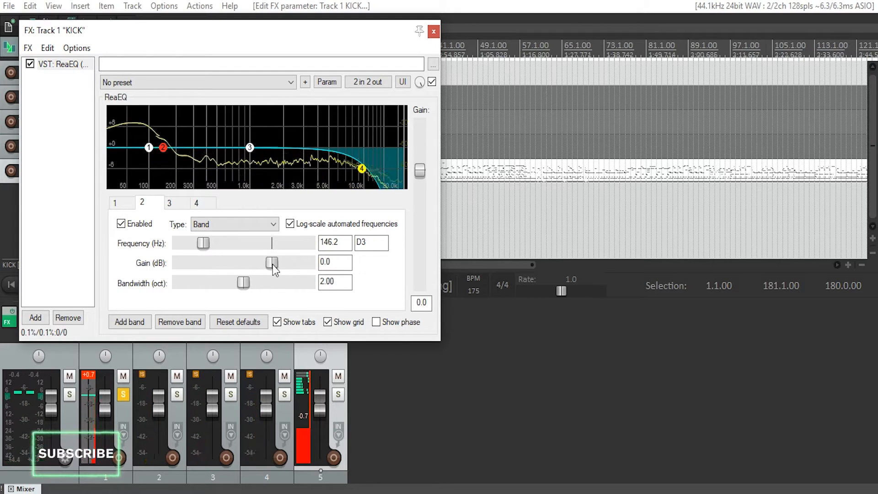
pyautogui.moveTo(273, 264)
pyautogui.mouseDown()
pyautogui.moveTo(304, 264)
pyautogui.moveTo(281, 264)
pyautogui.mouseUp()
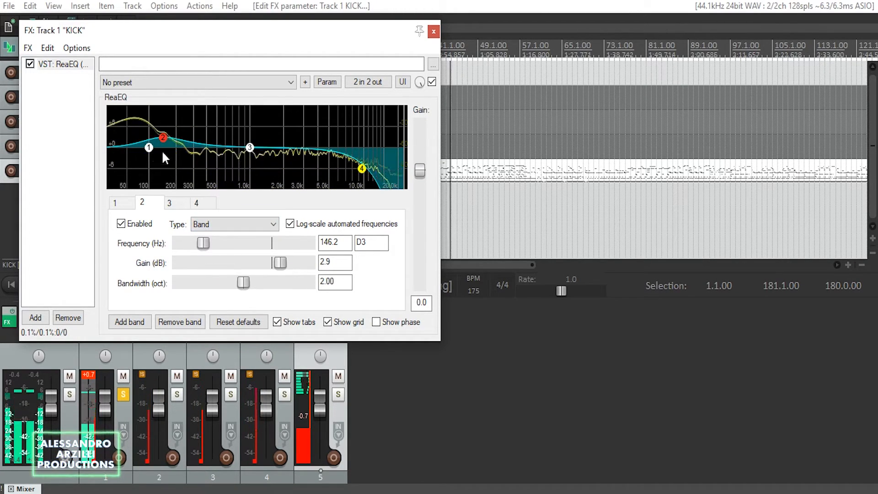
# Bypass and re-enable the kick's ReaEQ to compare the processed and unprocessed sound
pyautogui.click(30, 64)
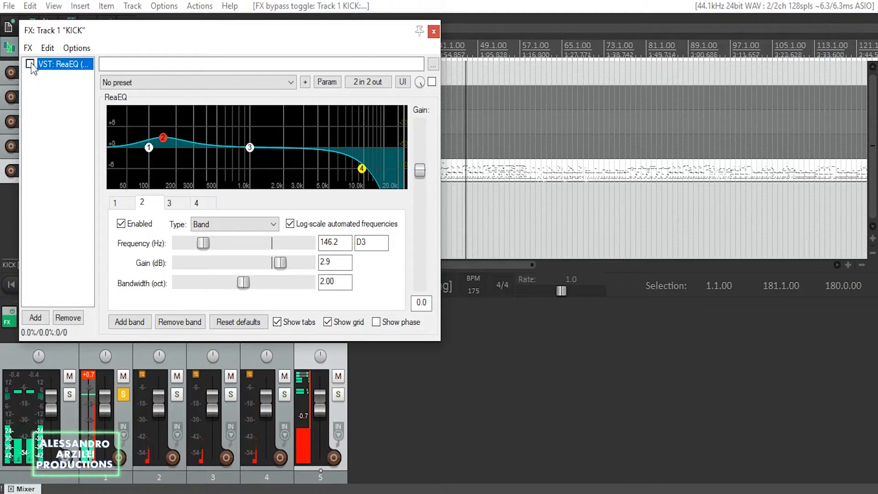
pyautogui.click(30, 64)
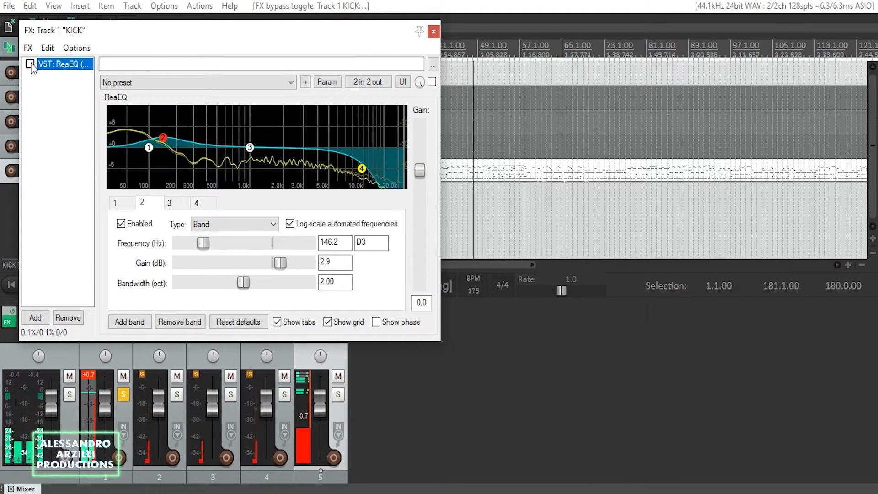
pyautogui.click(30, 64)
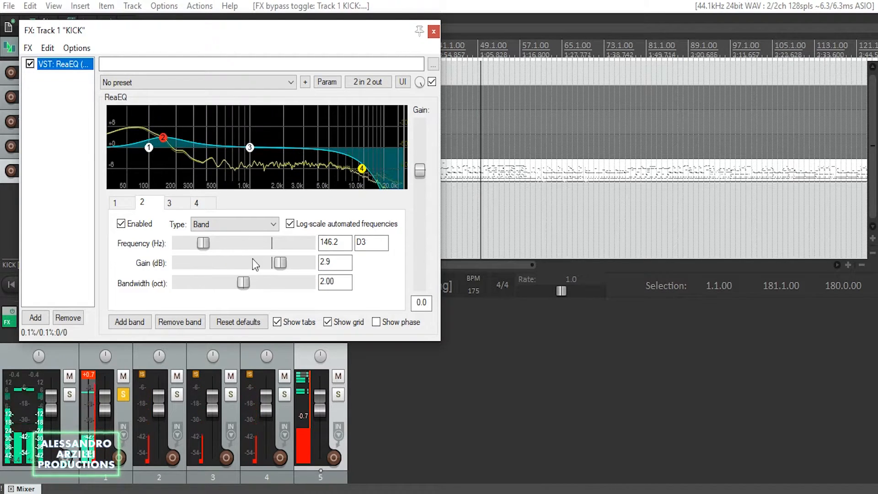
# Raise the low-pass frequency to about 13004 Hz and set band 3 to about 2031 Hz with 3.4 dB gain
pyautogui.click(196, 203)
pyautogui.moveTo(298, 246); pyautogui.dragTo(298, 241)
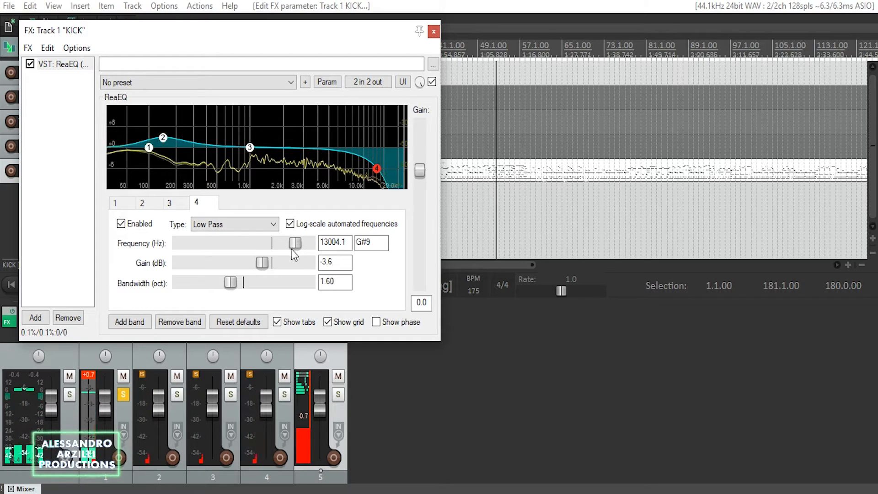
pyautogui.click(250, 150)
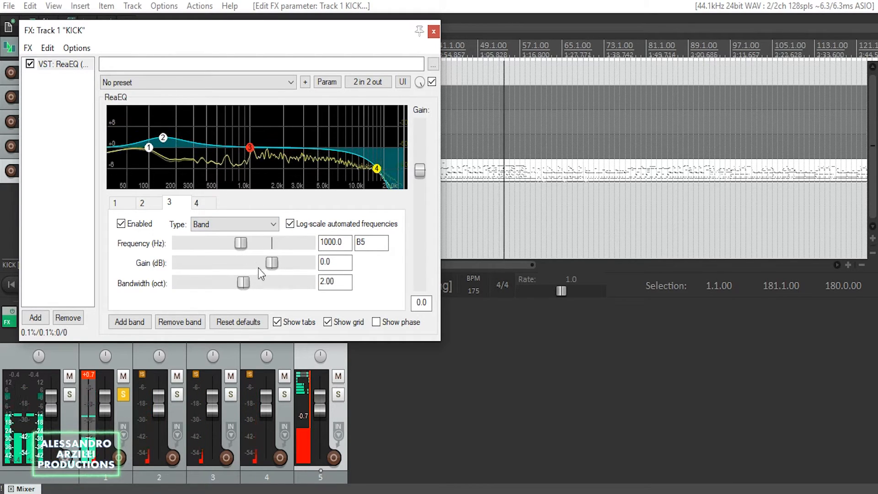
pyautogui.moveTo(272, 261); pyautogui.dragTo(281, 262)
pyautogui.moveTo(241, 243); pyautogui.dragTo(257, 248)
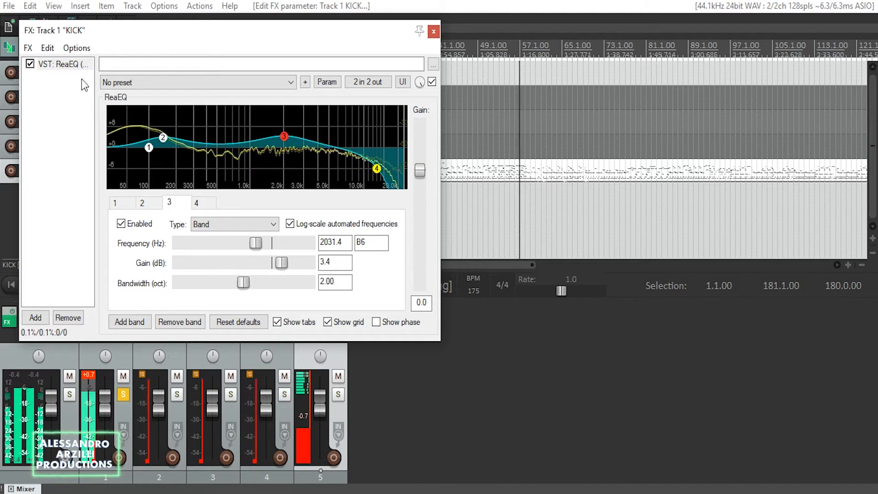
pyautogui.click(30, 64)
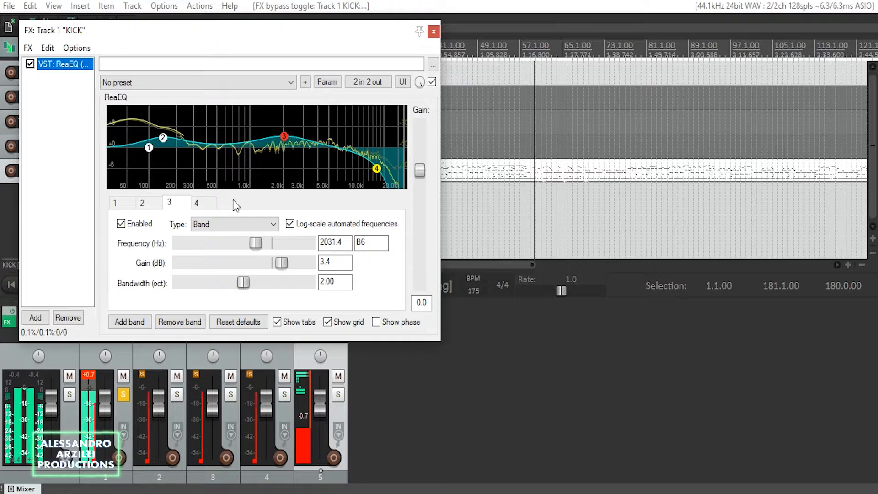
# Narrow the kick's low-pass bandwidth to 0.98 and set its frequency to about 13810 Hz
pyautogui.click(207, 202)
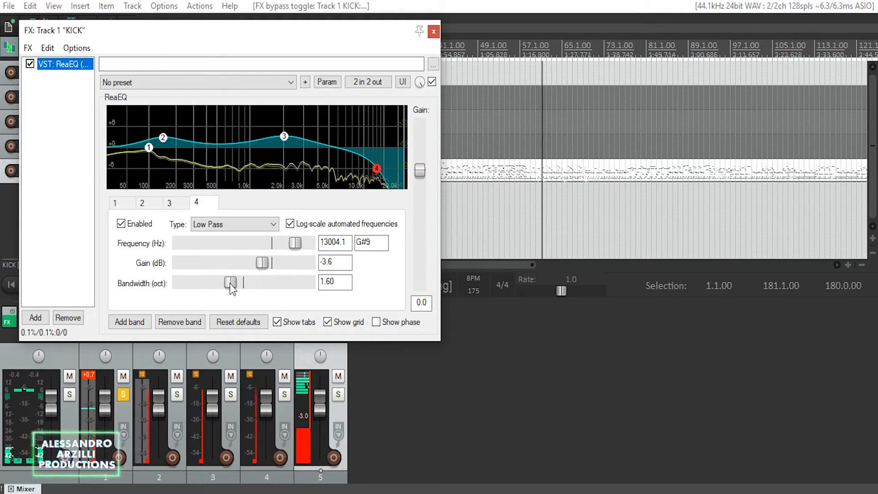
pyautogui.moveTo(230, 282); pyautogui.dragTo(211, 284)
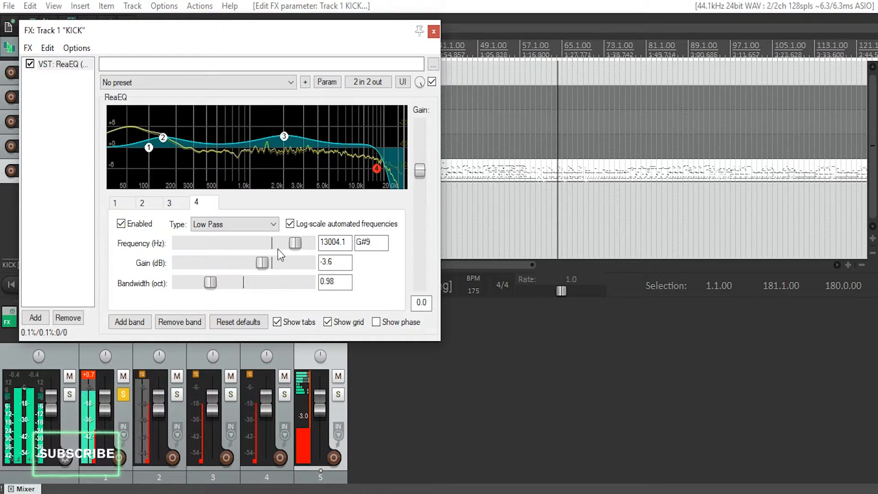
pyautogui.moveTo(291, 241); pyautogui.dragTo(293, 242)
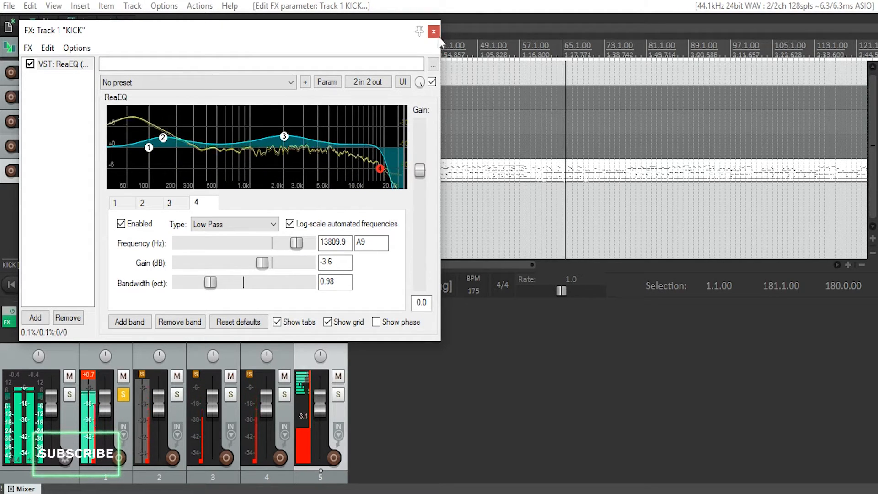
# Compare the kick with ReaEQ off and on, and close the effect window
pyautogui.click(30, 65)
pyautogui.click(29, 64)
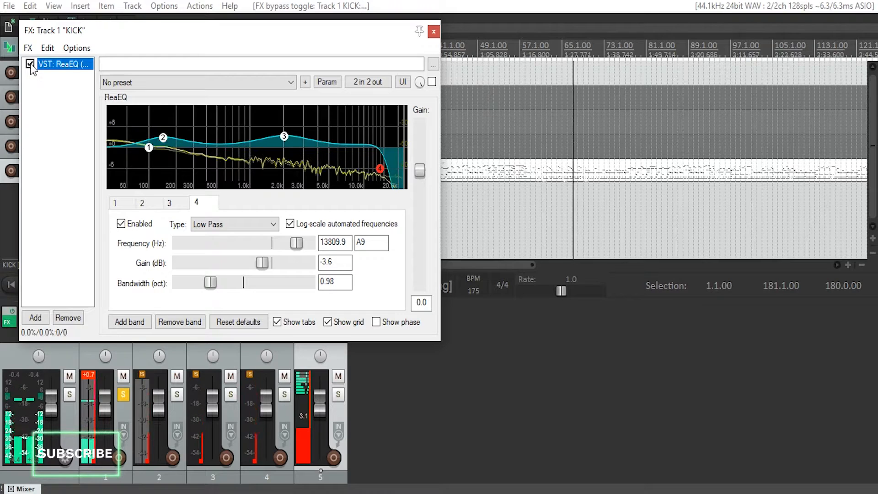
pyautogui.press('Escape')
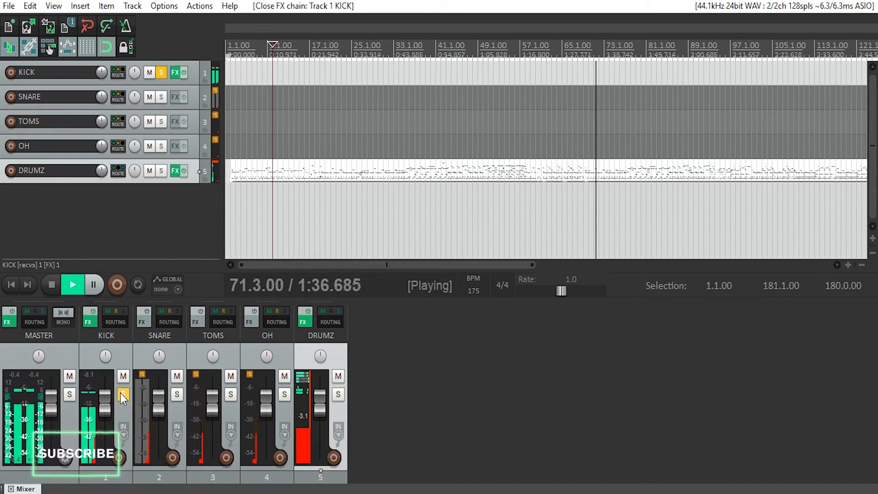
# Reopen the KICK track's ReaEQ, set its overall output gain to -2 dB and close the effect window
pyautogui.click(89, 322)
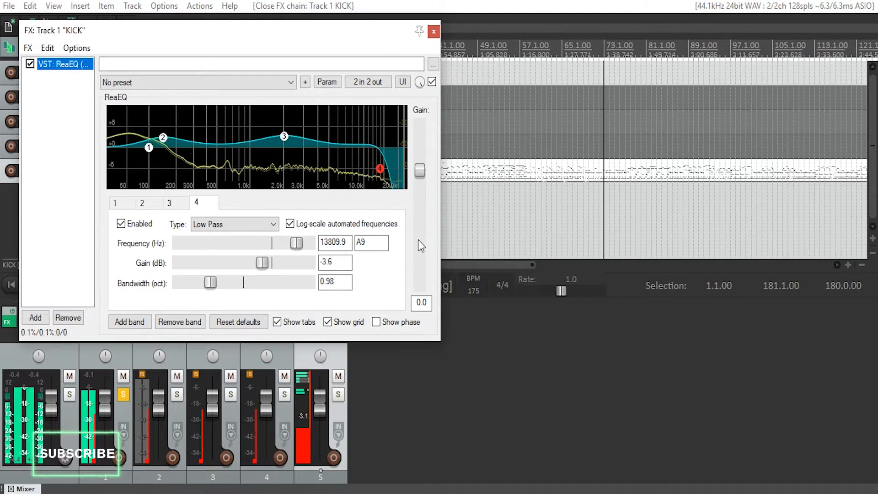
pyautogui.click(421, 303)
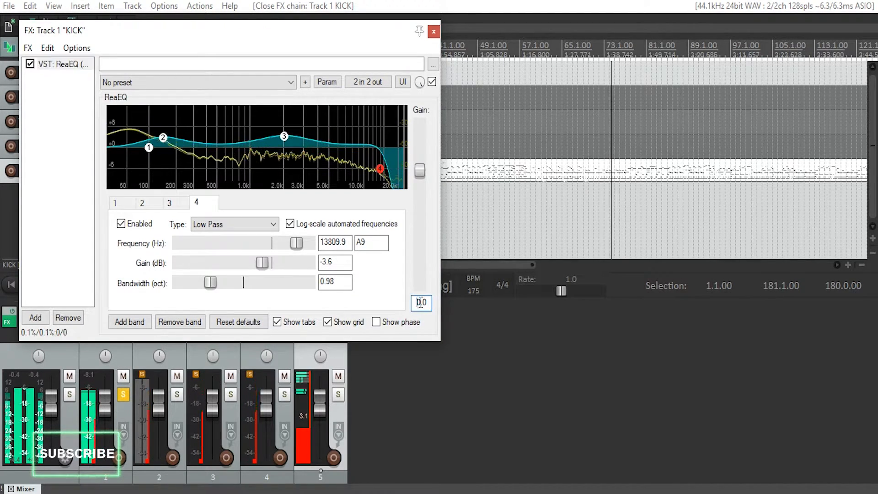
pyautogui.press('BackSpace')
pyautogui.press('BackSpace')
pyautogui.press('BackSpace')
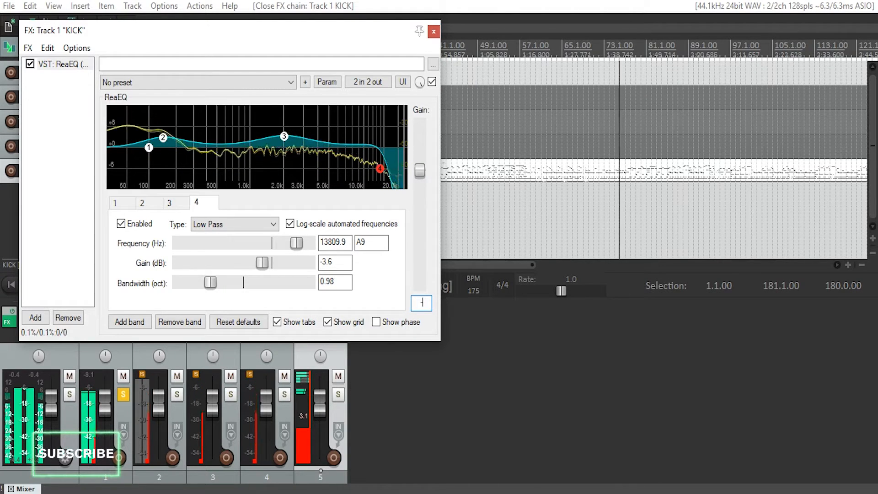
pyautogui.write('-2')
pyautogui.press('Return')
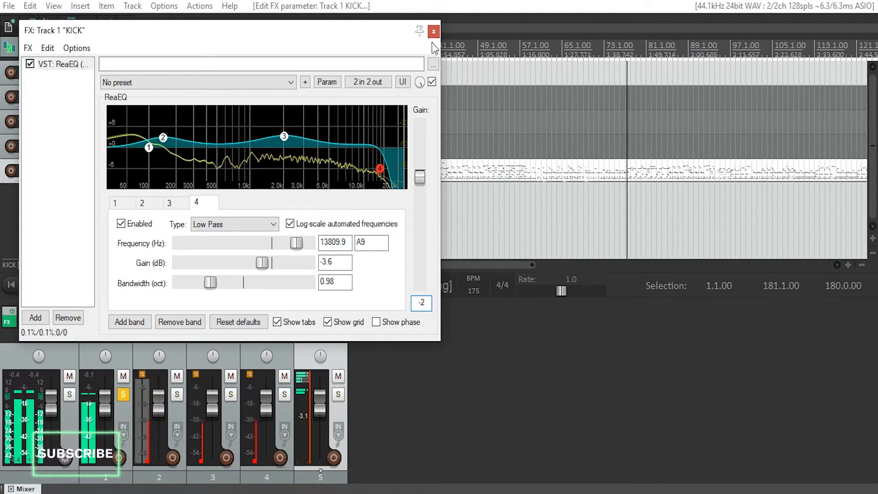
pyautogui.click(433, 31)
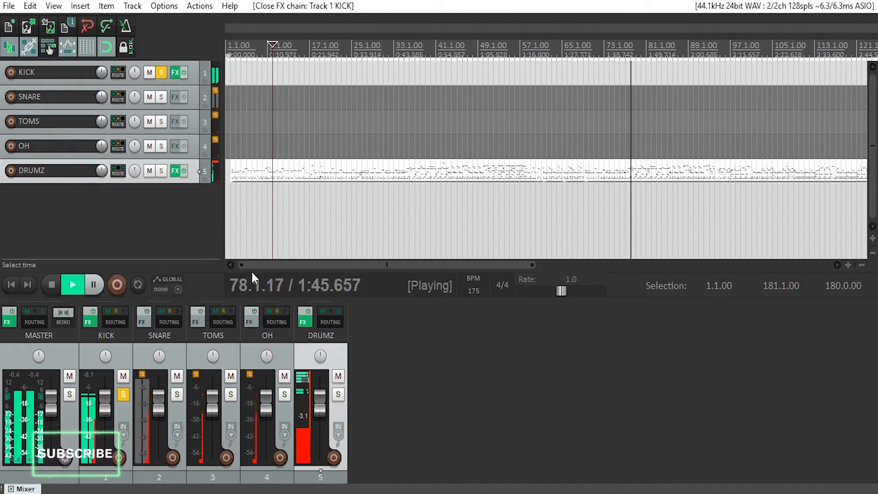
# Unsolo KICK, solo SNARE and add VST: ReaEQ (Cockos) to the SNARE track
pyautogui.click(127, 396)
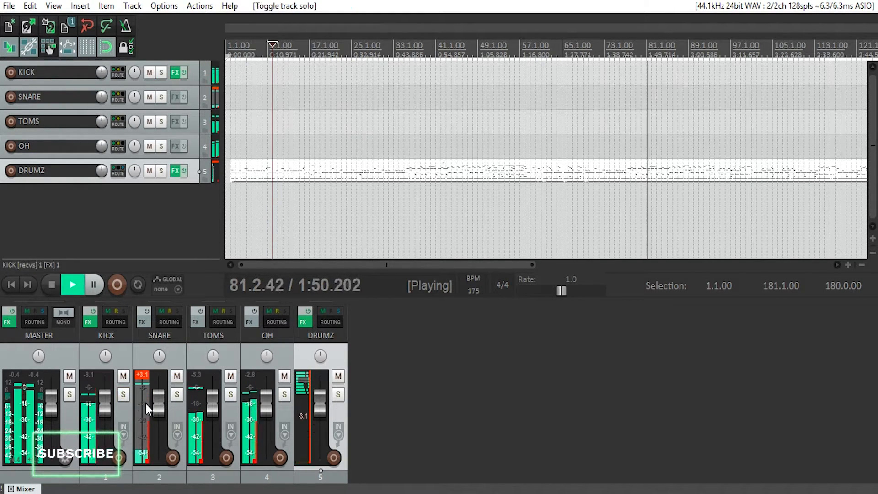
pyautogui.click(178, 394)
pyautogui.click(143, 322)
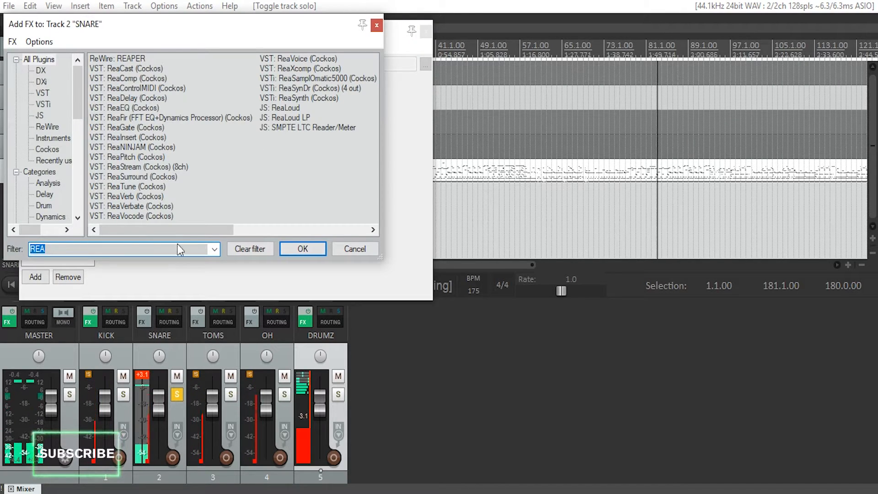
pyautogui.doubleClick(139, 108)
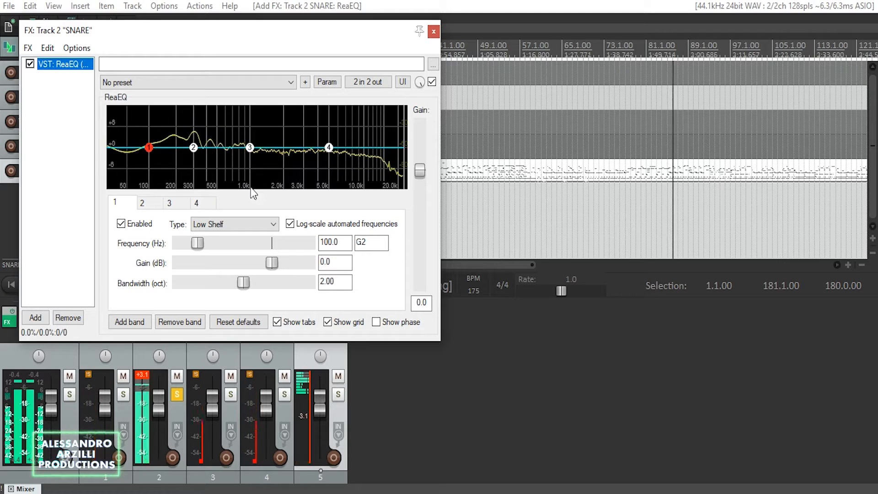
# Set the snare's ReaEQ band 1 to High Pass at about 108 Hz with bandwidth 1.72, and band 3's gain to 3.1 dB
pyautogui.click(230, 223)
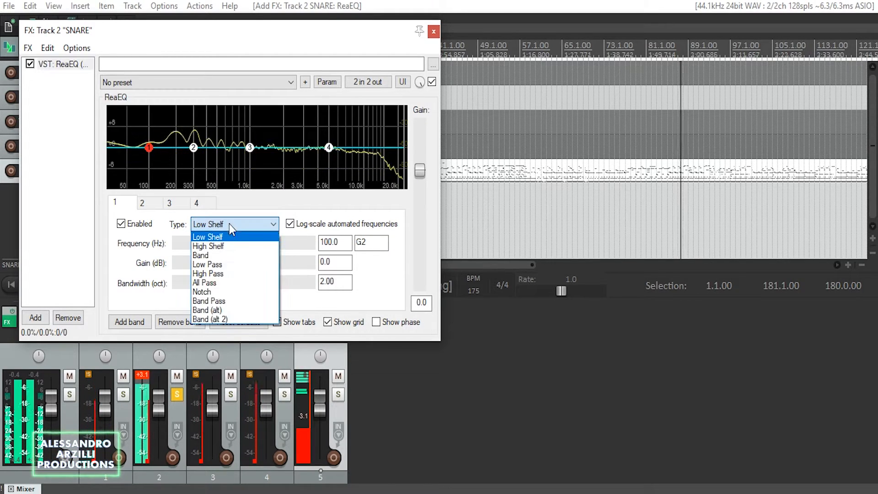
pyautogui.click(227, 267)
pyautogui.moveTo(199, 245); pyautogui.dragTo(199, 244)
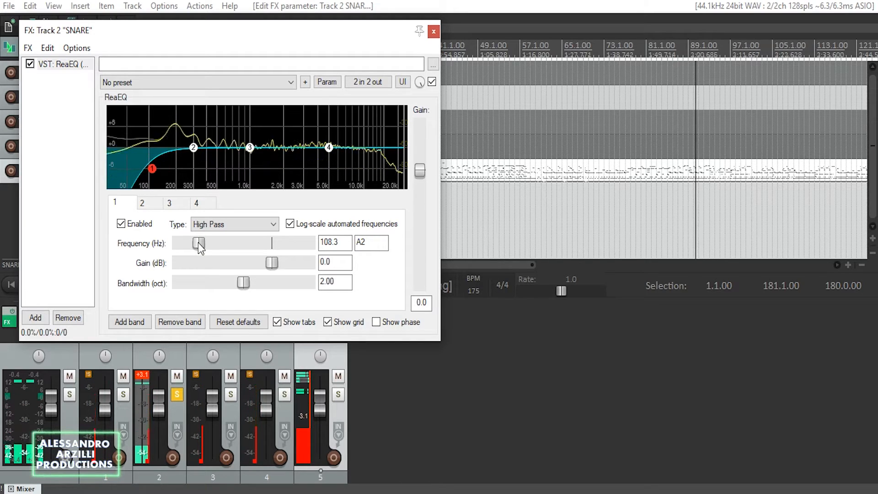
pyautogui.moveTo(243, 286); pyautogui.dragTo(231, 283)
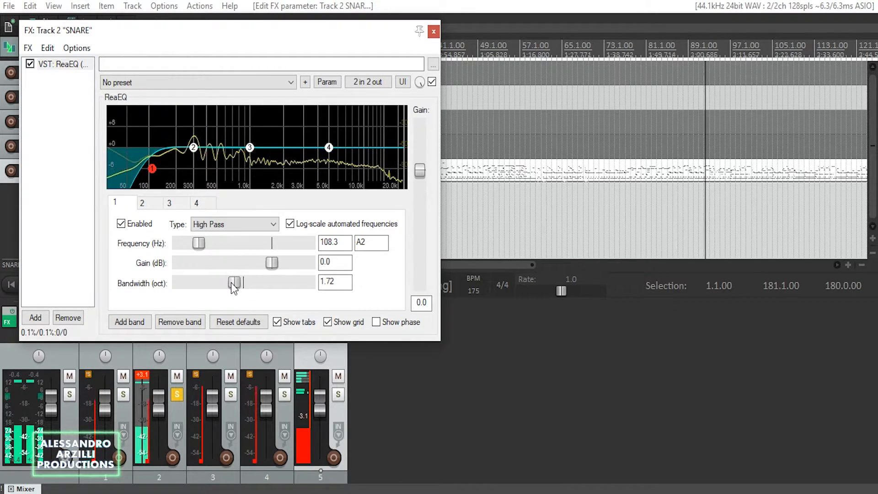
pyautogui.click(250, 148)
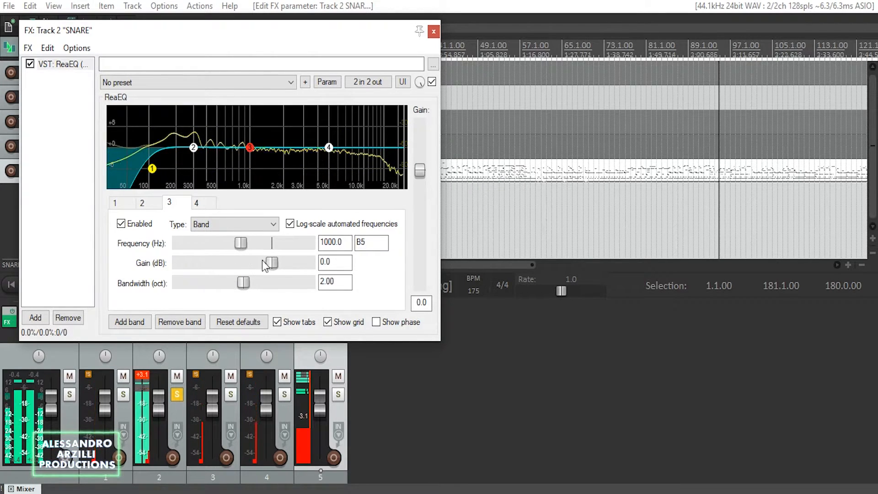
pyautogui.moveTo(273, 265)
pyautogui.mouseDown()
pyautogui.moveTo(292, 263)
pyautogui.moveTo(284, 268)
pyautogui.mouseUp()
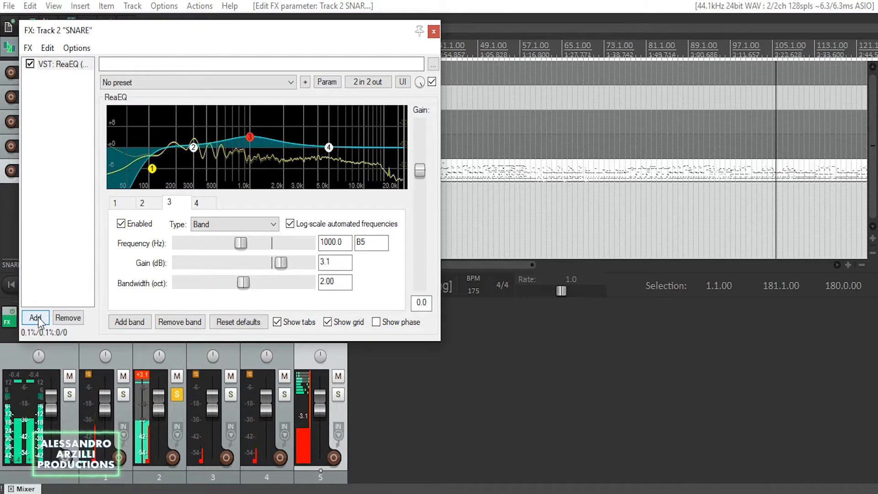
# Add VST: Dragonfly Hall Reverb to the SNARE track with the Dark Room preset from Rooms, and close the effect window
pyautogui.click(46, 316)
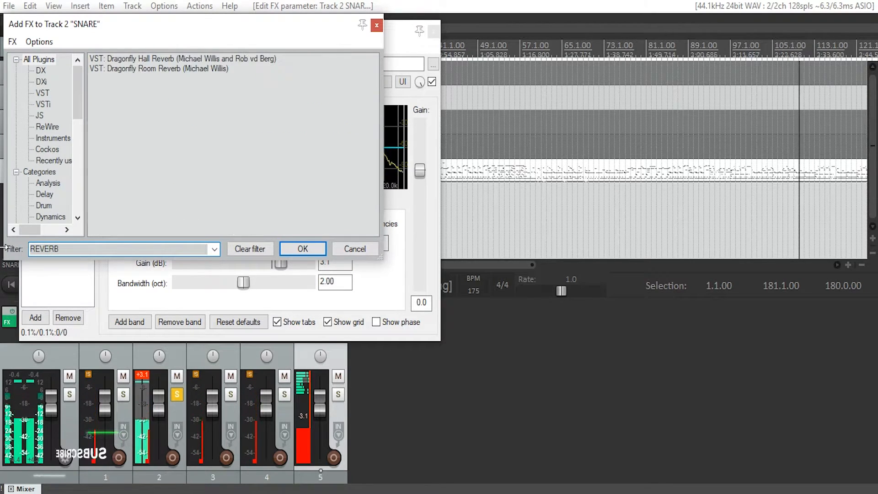
pyautogui.doubleClick(155, 59)
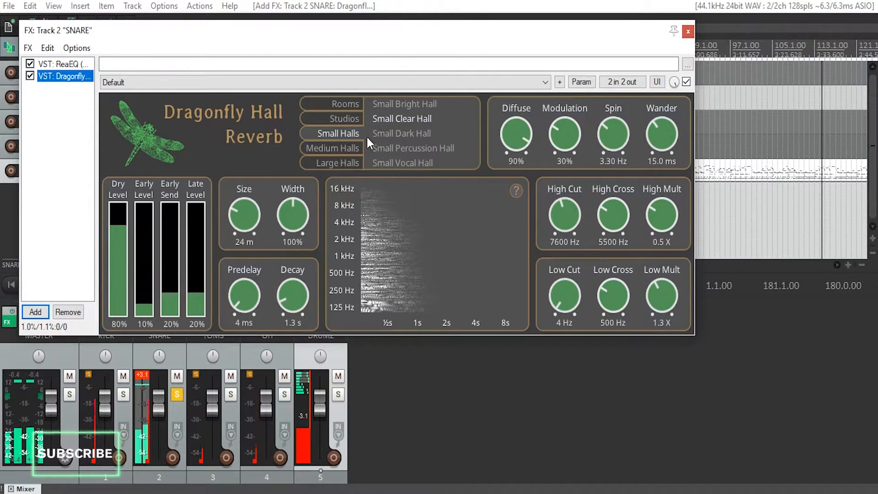
pyautogui.click(351, 105)
pyautogui.click(394, 133)
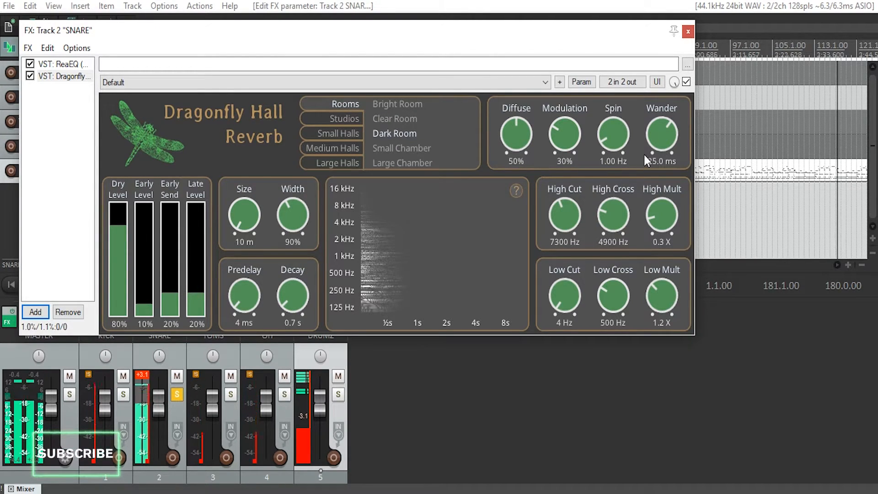
pyautogui.click(30, 76)
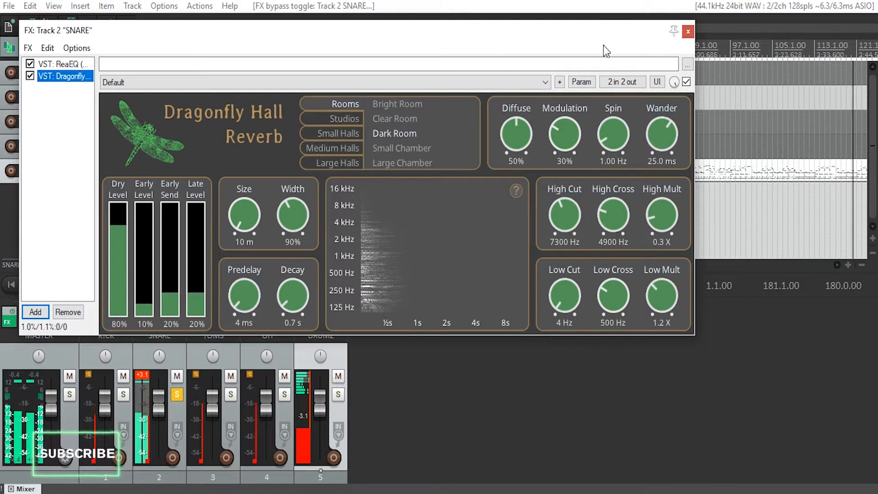
pyautogui.click(689, 34)
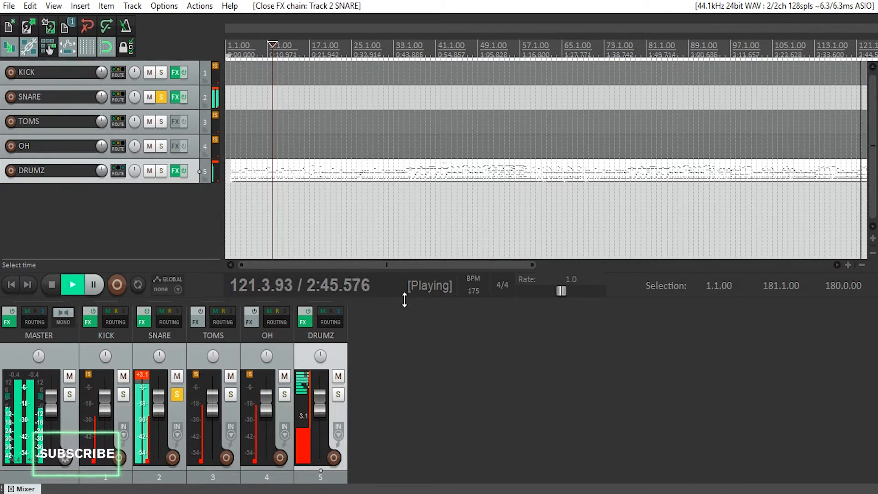
# Solo TOMS instead of SNARE, select the time from 125.3.00 to 128.4.00 and turn on repeat to loop it
pyautogui.click(178, 395)
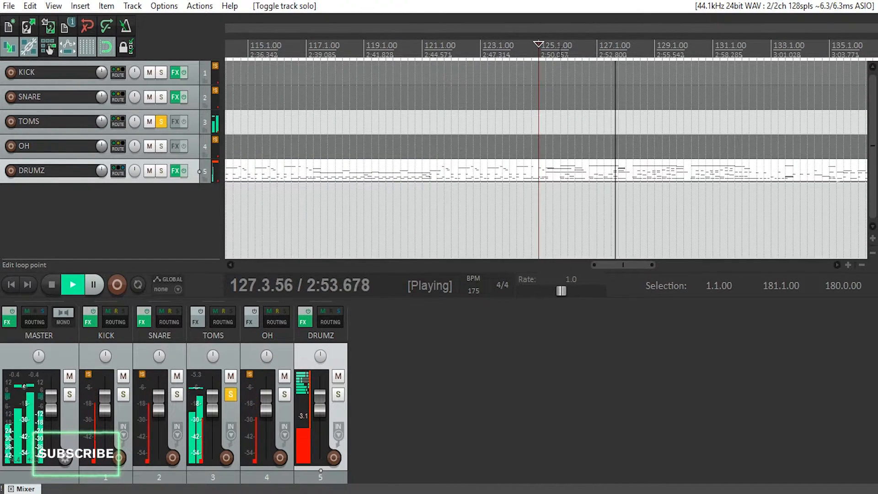
pyautogui.moveTo(554, 51); pyautogui.dragTo(646, 55)
pyautogui.click(137, 285)
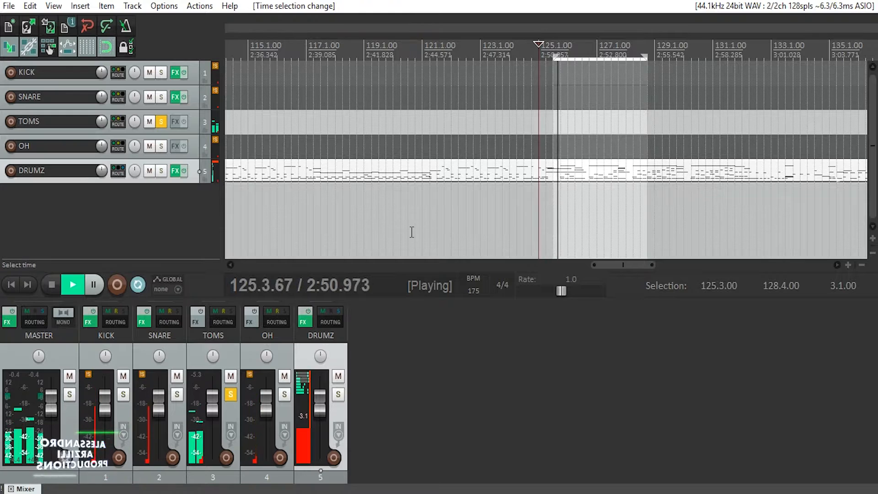
# Search the effects for EQ and add VST: ReaEQ (Cockos) to the TOMS track
pyautogui.click(199, 317)
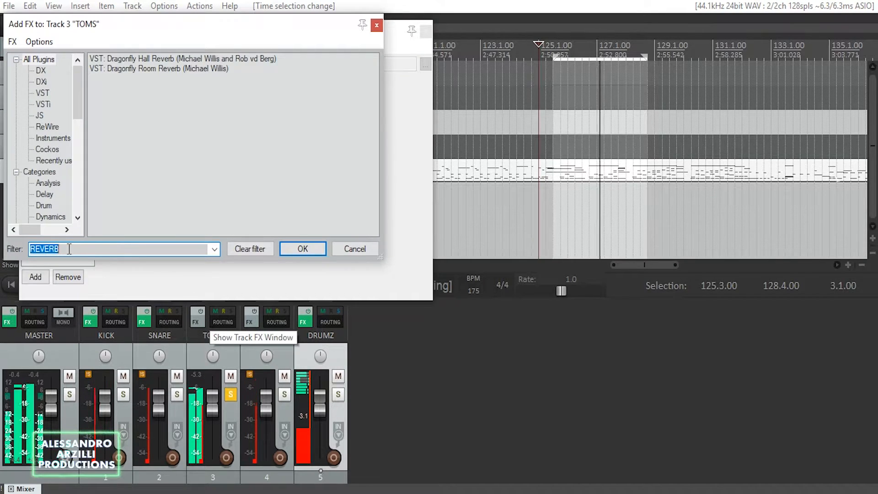
pyautogui.write('EQ')
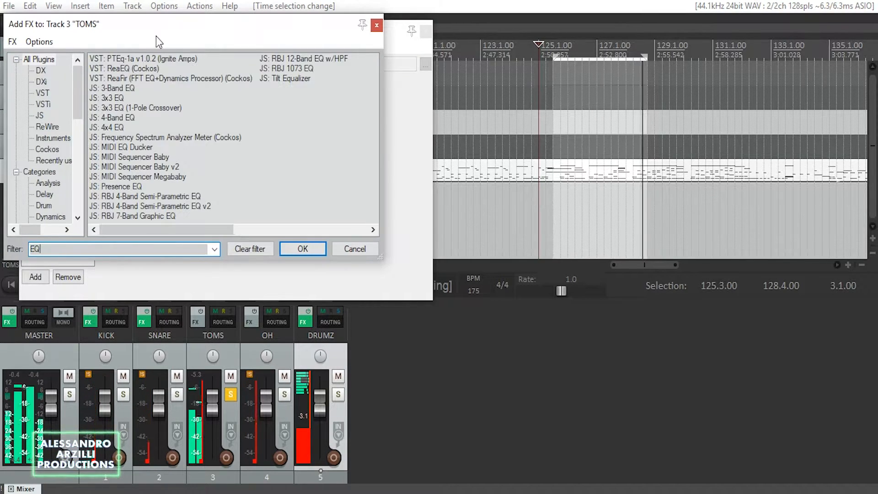
pyautogui.doubleClick(122, 68)
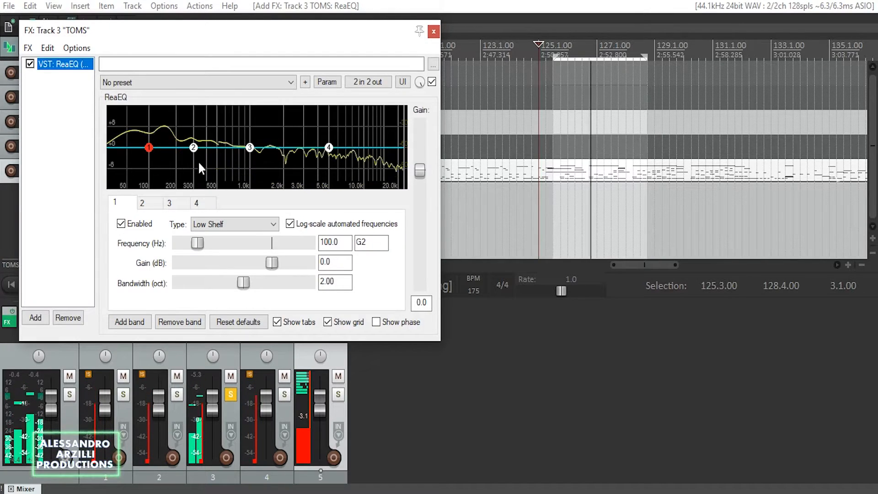
# Set the toms' ReaEQ band 2 gain to 3.4 dB and band 4 to about 2640 Hz with 2.5 dB gain, and close the effect window
pyautogui.click(193, 147)
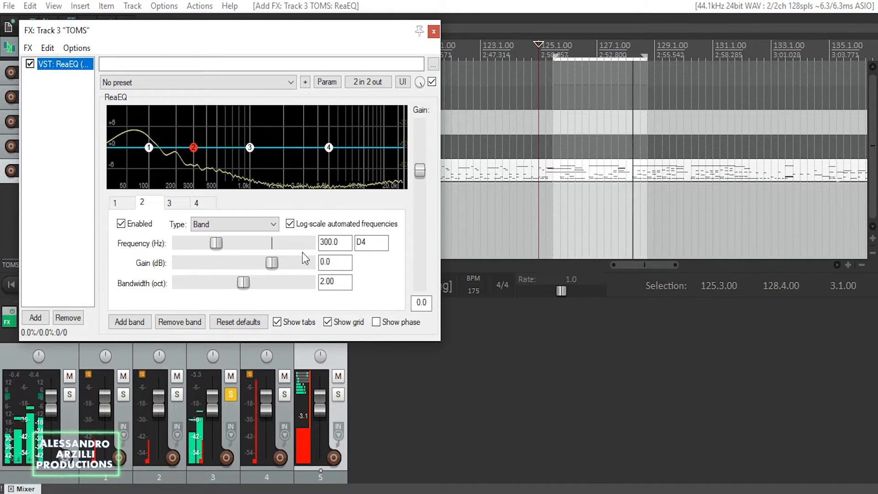
pyautogui.moveTo(272, 264); pyautogui.dragTo(281, 265)
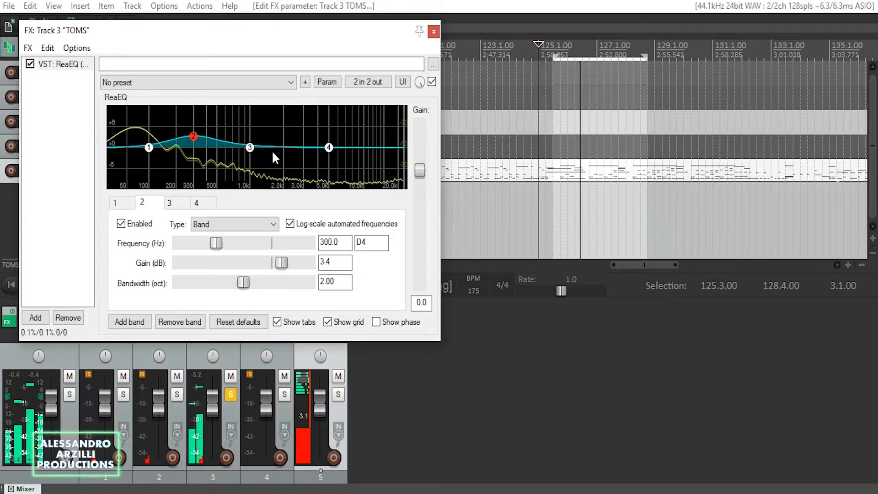
pyautogui.click(329, 147)
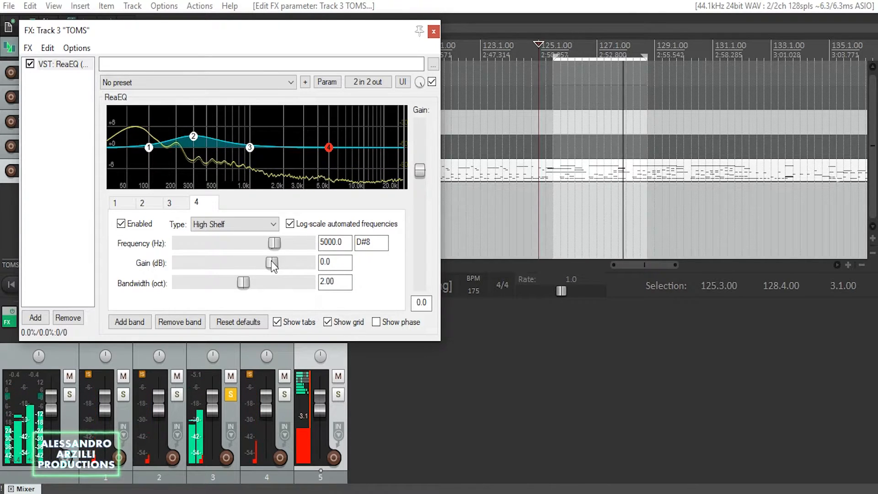
pyautogui.moveTo(271, 261)
pyautogui.mouseDown()
pyautogui.moveTo(280, 265)
pyautogui.moveTo(265, 245)
pyautogui.mouseUp()
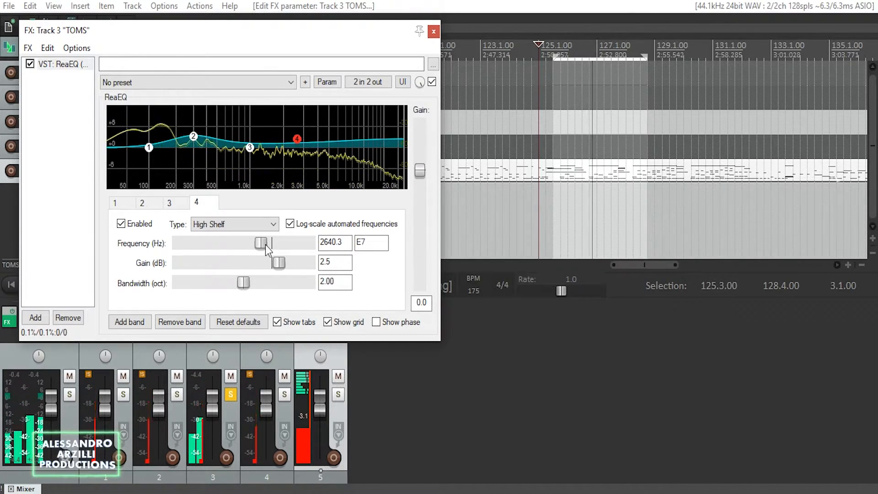
pyautogui.click(434, 31)
# Unsolo TOMS, solo OH and add VST: ReaEQ (Cockos) to the OH track
pyautogui.click(230, 396)
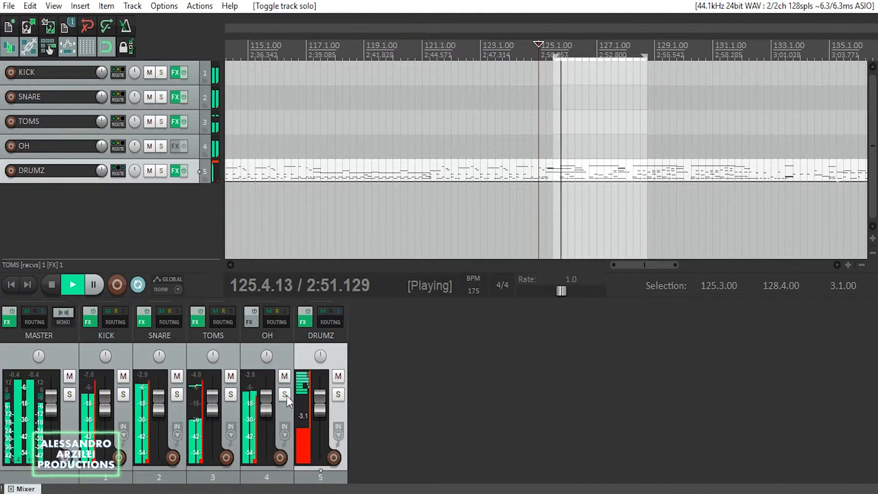
pyautogui.click(250, 322)
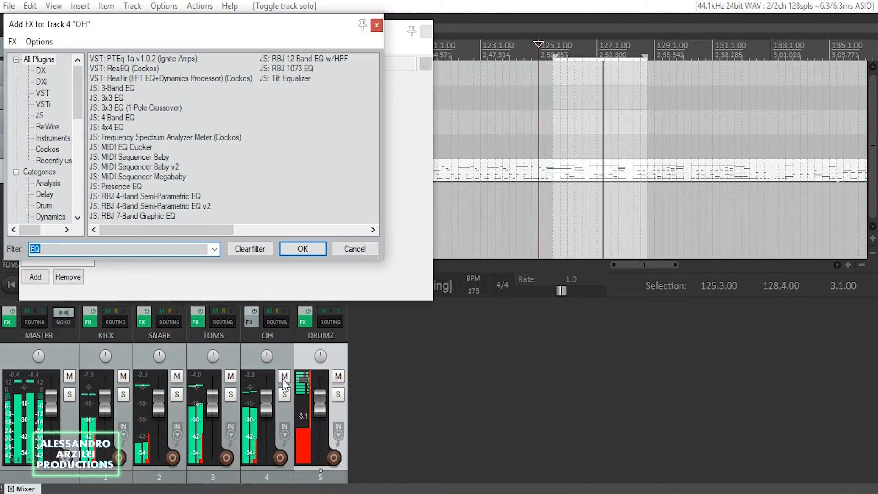
pyautogui.click(284, 394)
pyautogui.moveTo(187, 24); pyautogui.dragTo(207, 26)
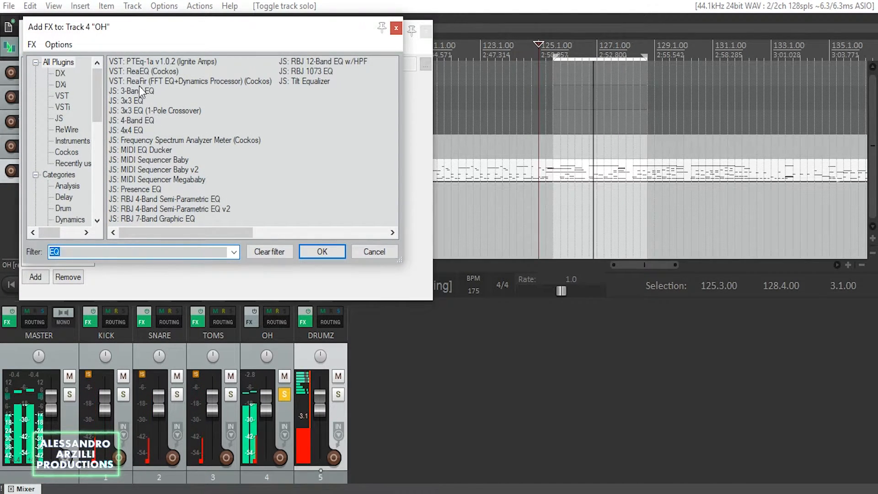
pyautogui.doubleClick(139, 72)
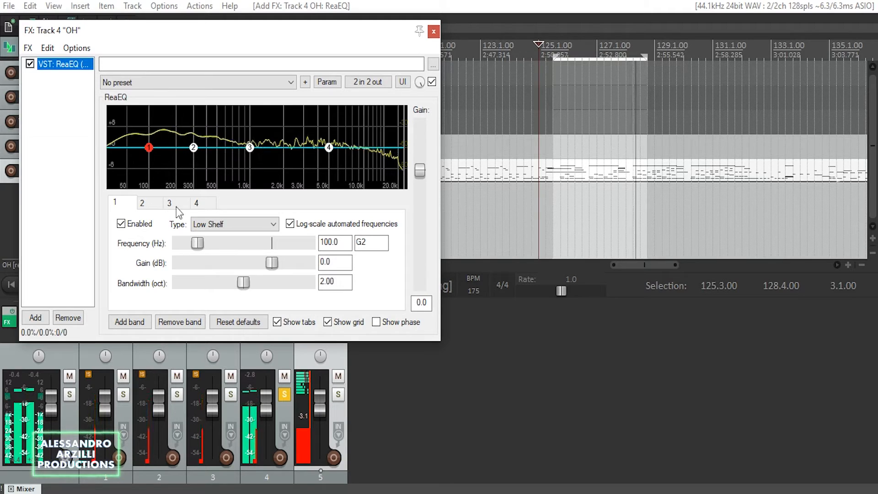
# Set the OH ReaEQ band 1 to High Pass at about 185 Hz with bandwidth 1.76, and band 4's gain to 4.5 dB
pyautogui.click(207, 226)
pyautogui.click(197, 271)
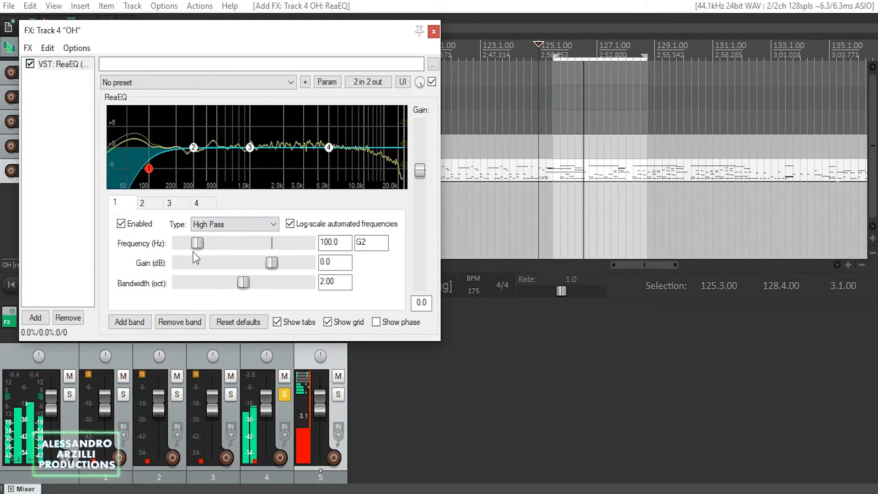
pyautogui.moveTo(197, 243)
pyautogui.mouseDown()
pyautogui.moveTo(262, 243)
pyautogui.moveTo(208, 254)
pyautogui.mouseUp()
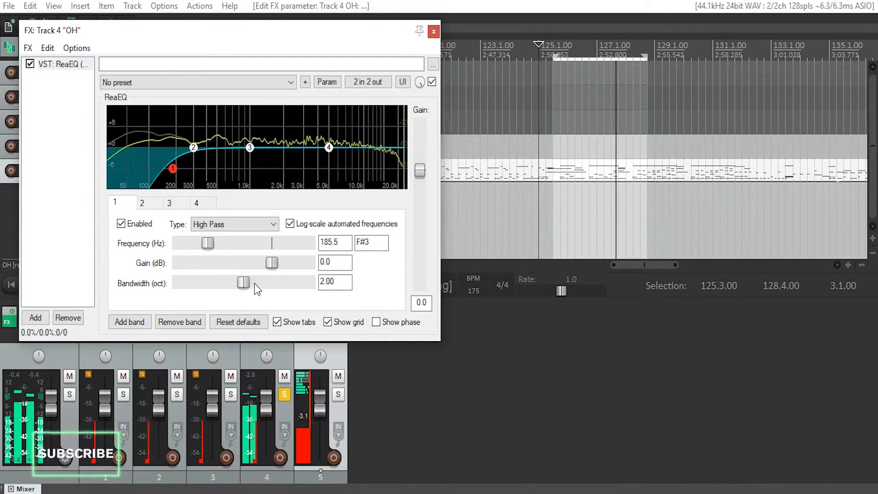
pyautogui.moveTo(245, 284); pyautogui.dragTo(236, 284)
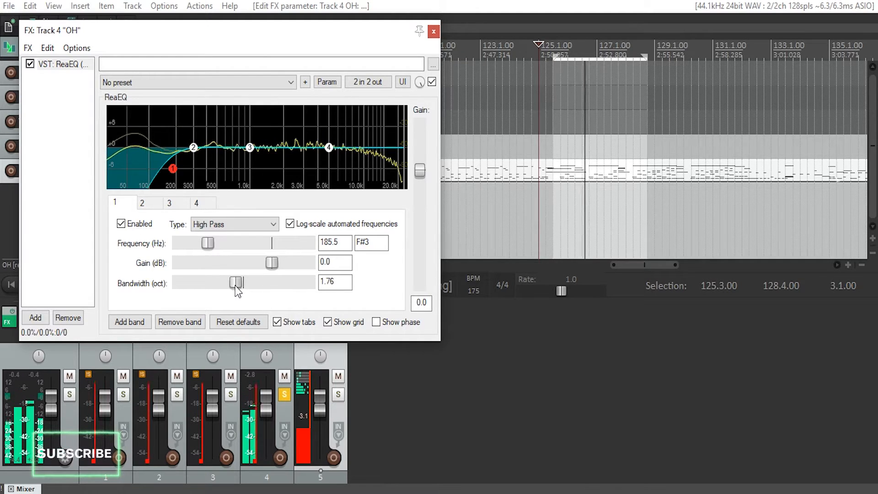
pyautogui.click(329, 148)
pyautogui.moveTo(272, 263); pyautogui.dragTo(289, 265)
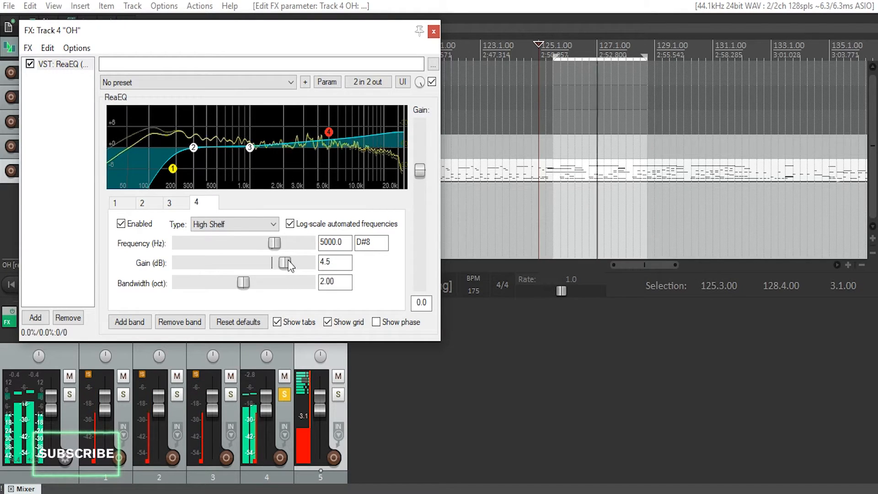
# Compare the overheads with ReaEQ off and on, close the effect window and unsolo OH
pyautogui.click(29, 64)
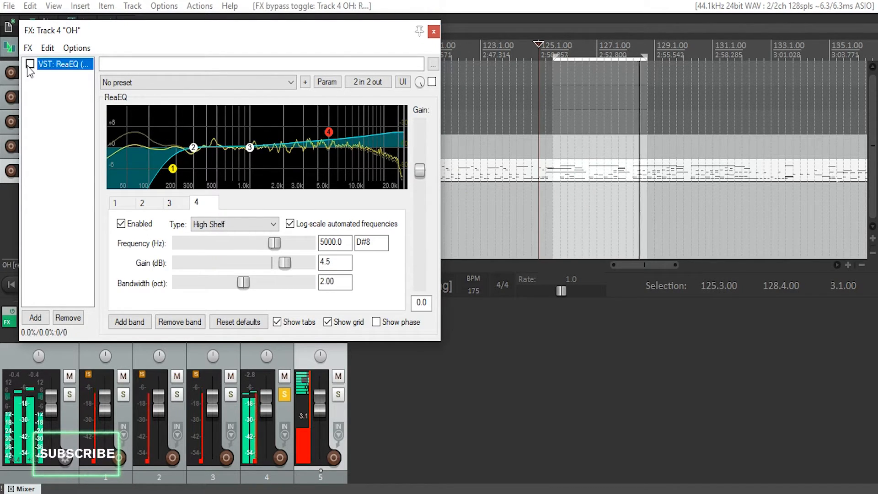
pyautogui.click(28, 65)
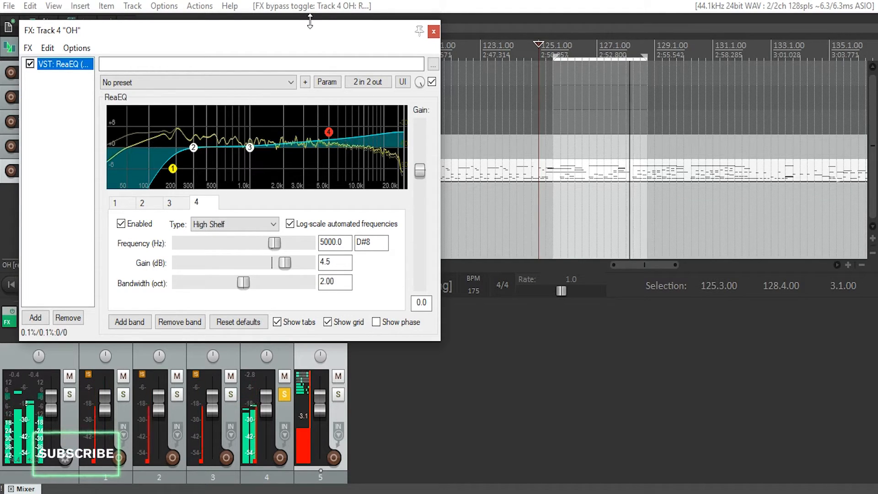
pyautogui.click(434, 31)
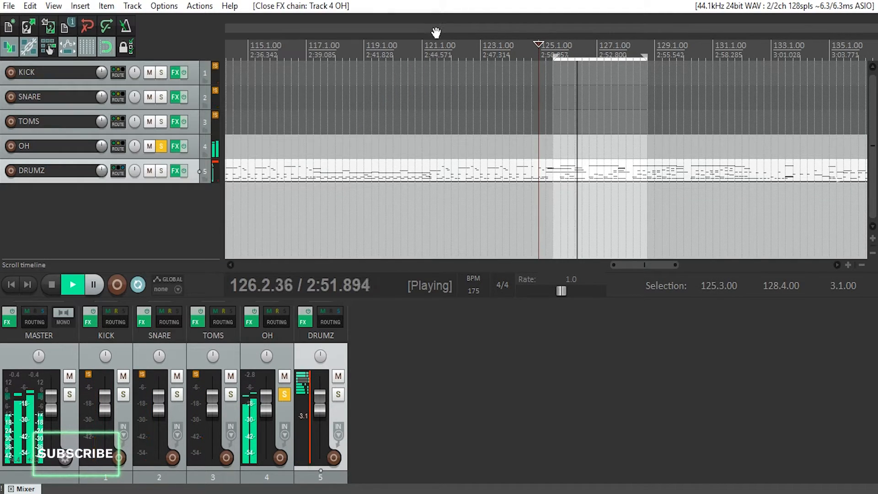
pyautogui.click(285, 396)
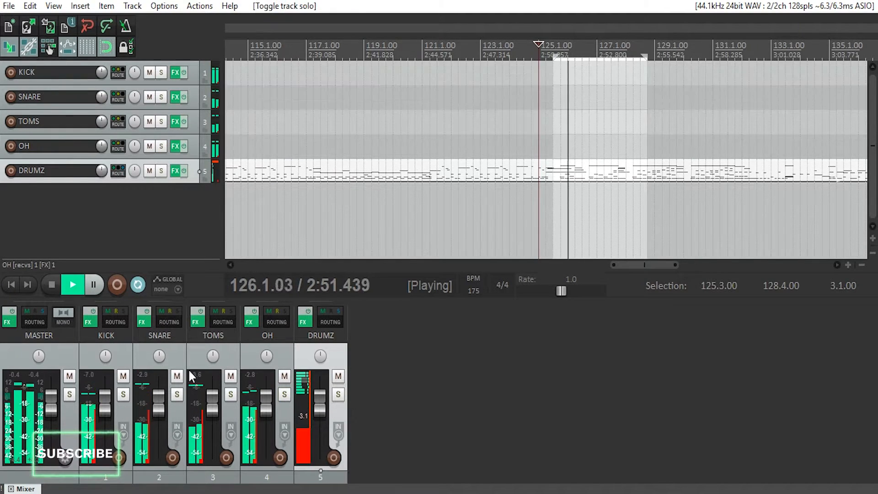
# Stop playback, deselect the drum items and return the edit cursor to the project start
pyautogui.click(13, 284)
pyautogui.press('space')
pyautogui.rightClick(143, 217)
pyautogui.click(139, 256)
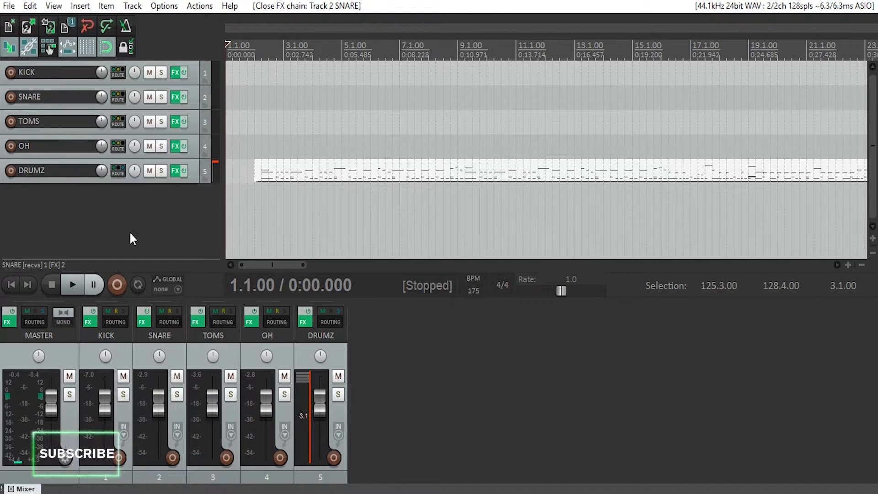
pyautogui.click(291, 241)
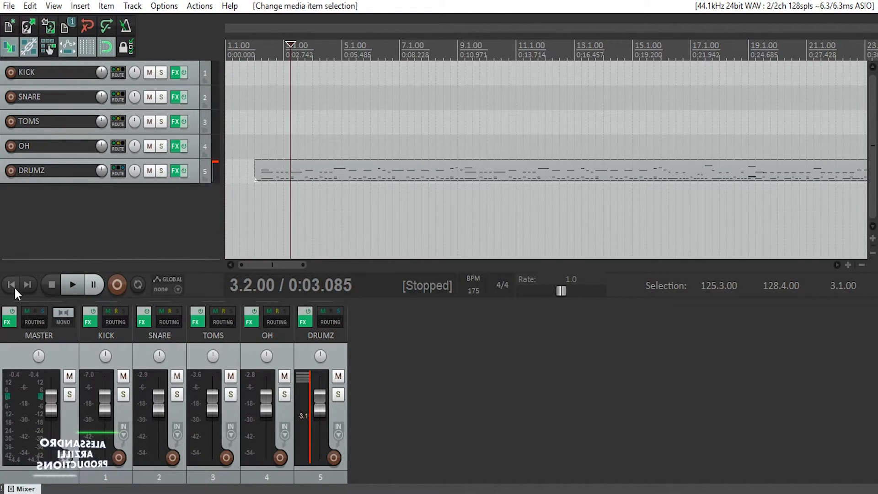
pyautogui.click(14, 286)
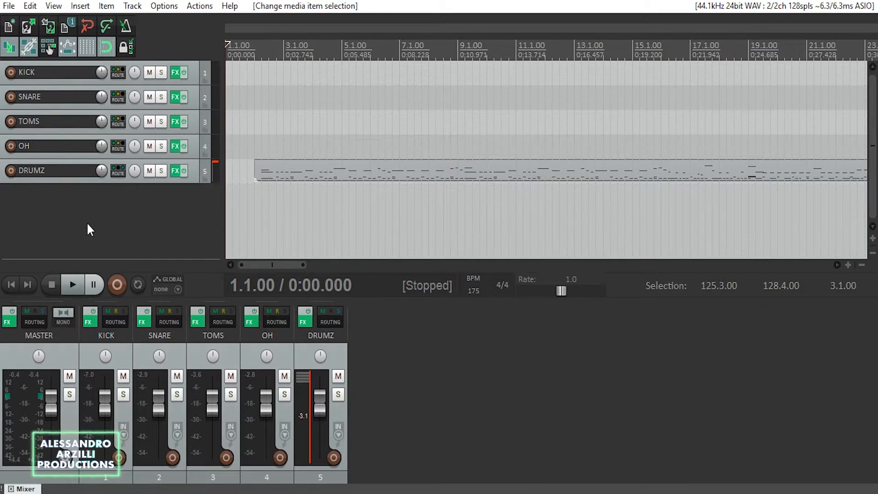
# Add a new track below DRUMZ, name it BASS and give it a red track color
pyautogui.doubleClick(88, 225)
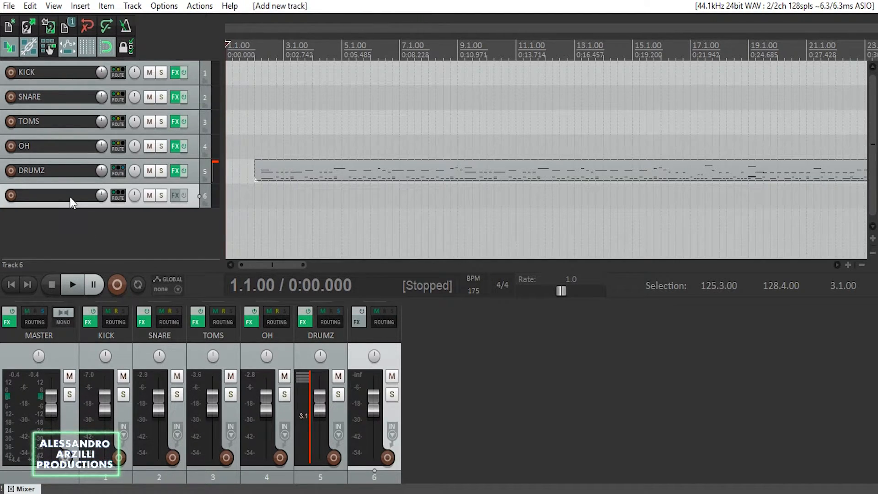
pyautogui.rightClick(195, 201)
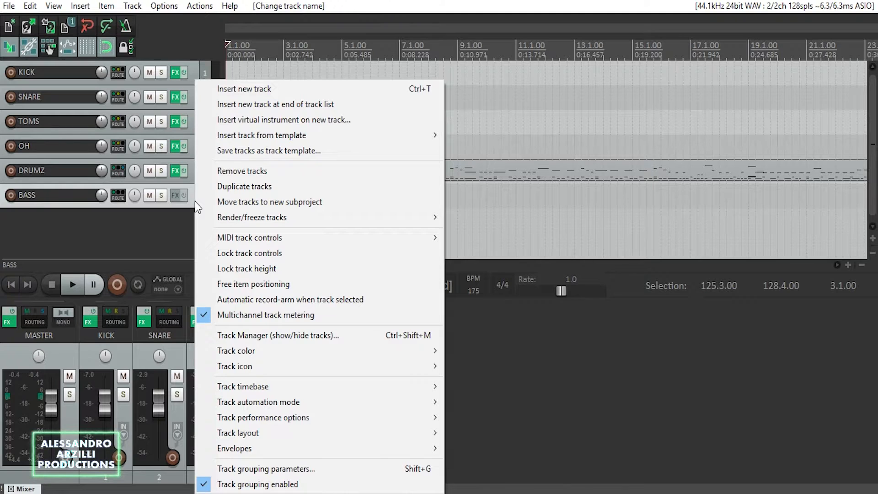
pyautogui.click(460, 351)
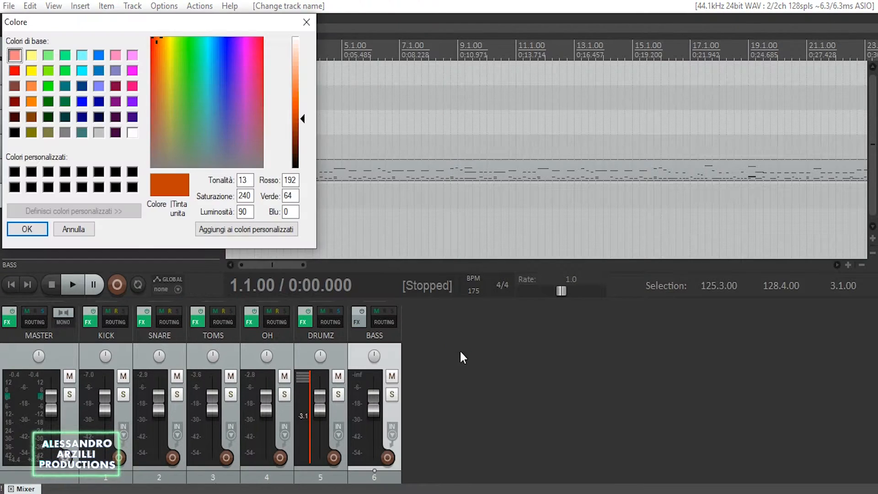
pyautogui.click(28, 229)
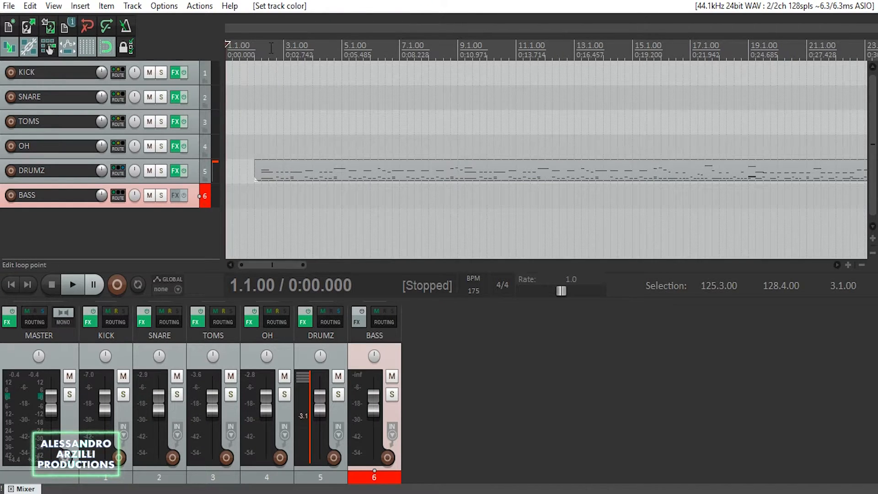
# Insert the bass audio file on the BASS track at about 2.3.00 and return the edit cursor to the project start
pyautogui.click(268, 73)
pyautogui.press('Insert')
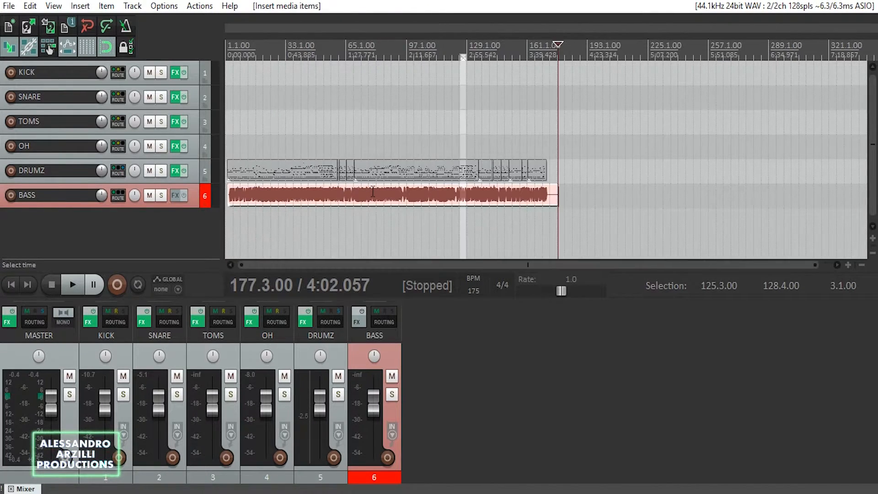
pyautogui.scroll(-5, 373, 197)
pyautogui.click(11, 284)
pyautogui.scroll(5, 352, 220)
pyautogui.scroll(3, 352, 220)
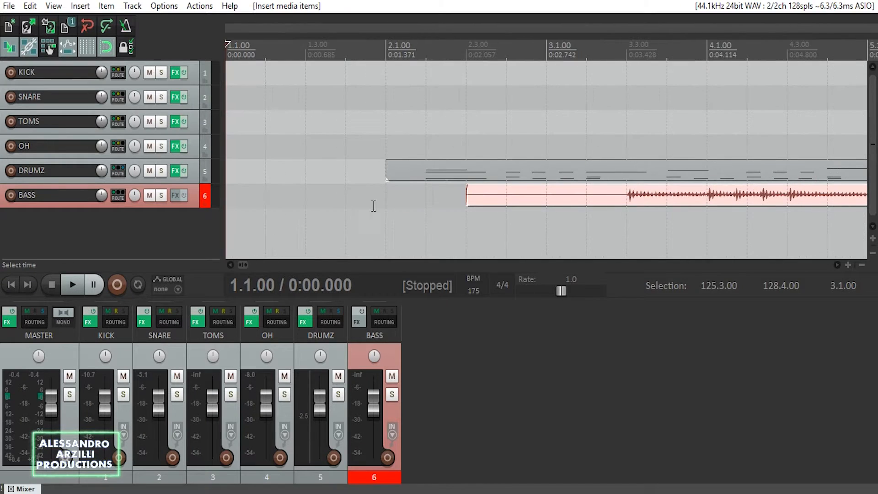
# Move the bass item to start at 2.1.00 together with the drum item and play from there
pyautogui.moveTo(466, 195); pyautogui.dragTo(402, 202)
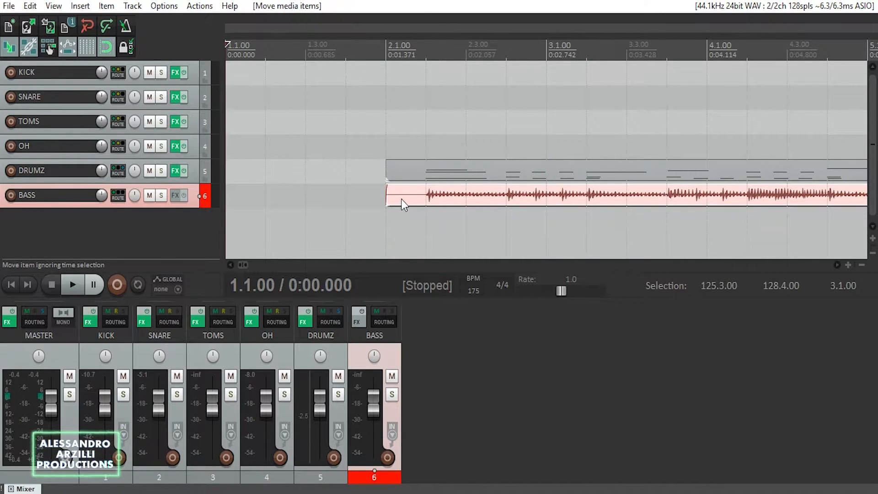
pyautogui.click(384, 59)
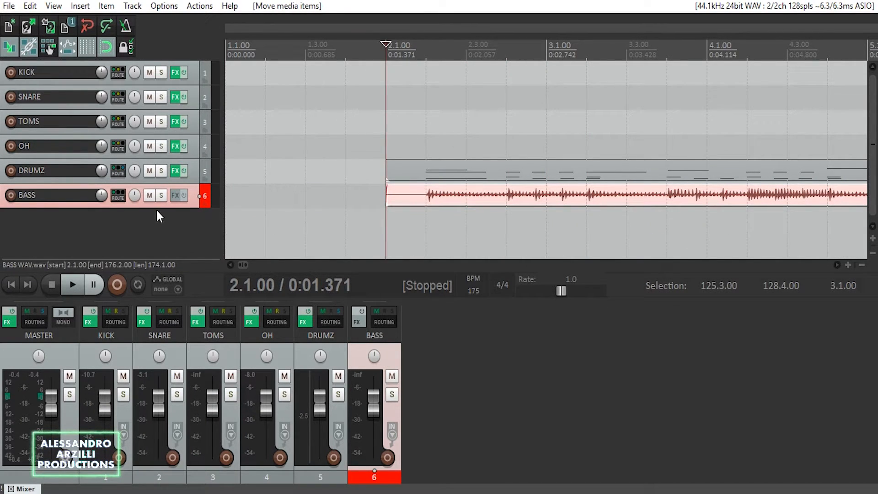
pyautogui.press('space')
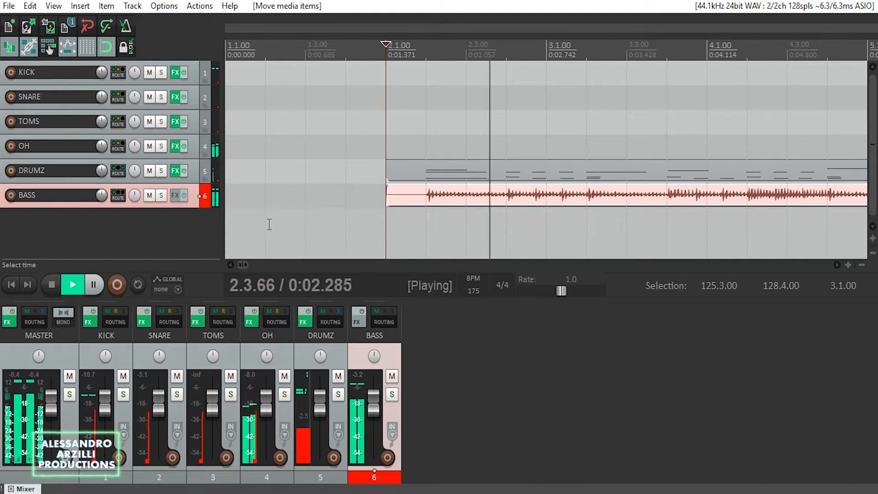
# Solo BASS and add the BOD (TSE AUDIO) bass overdrive plugin to the track
pyautogui.click(161, 196)
pyautogui.scroll(-4, 338, 201)
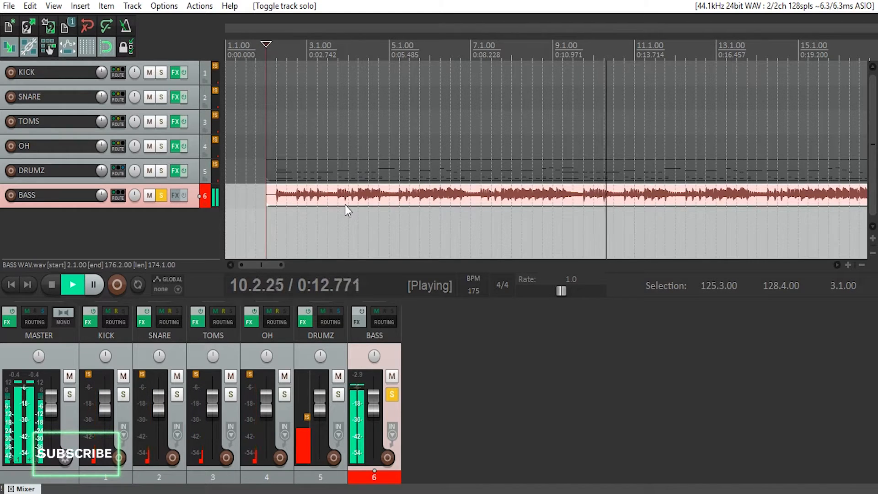
pyautogui.click(176, 196)
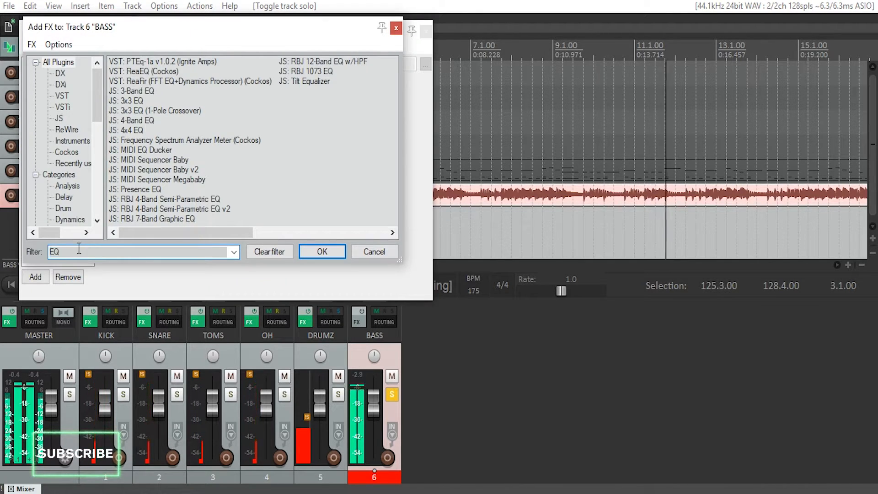
pyautogui.write('BOD')
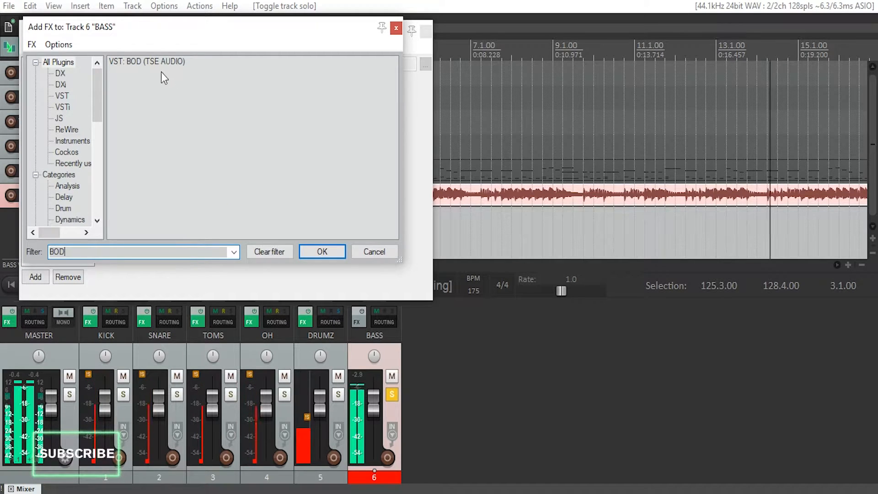
pyautogui.press('Return')
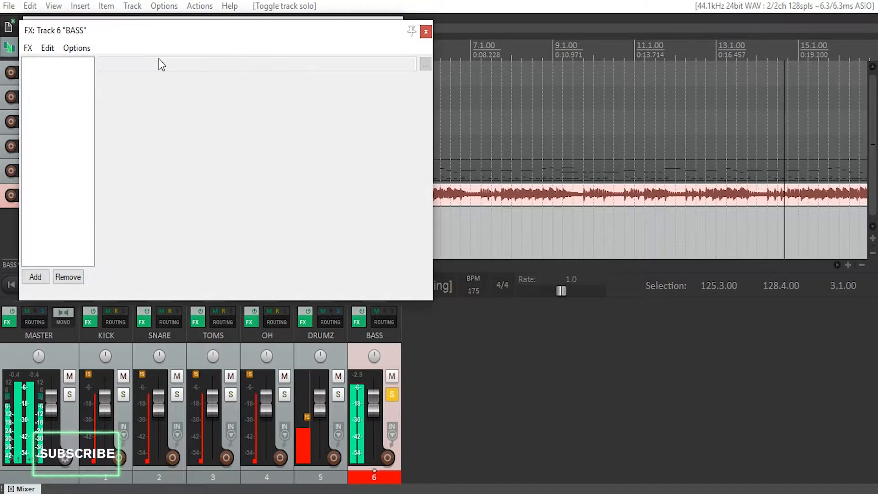
pyautogui.moveTo(221, 34); pyautogui.dragTo(292, 50)
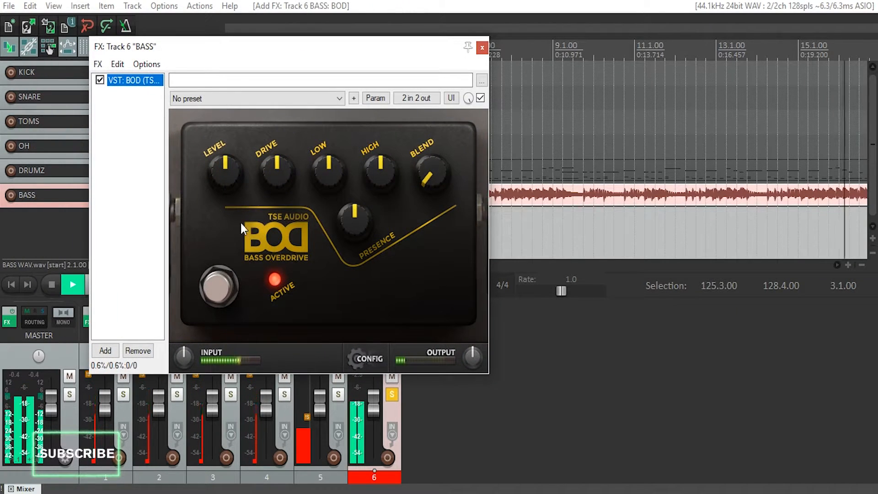
# Compare the bass with the BOD pedal off and on, and raise its Level, Drive, Low, High and Blend knobs slightly
pyautogui.click(220, 284)
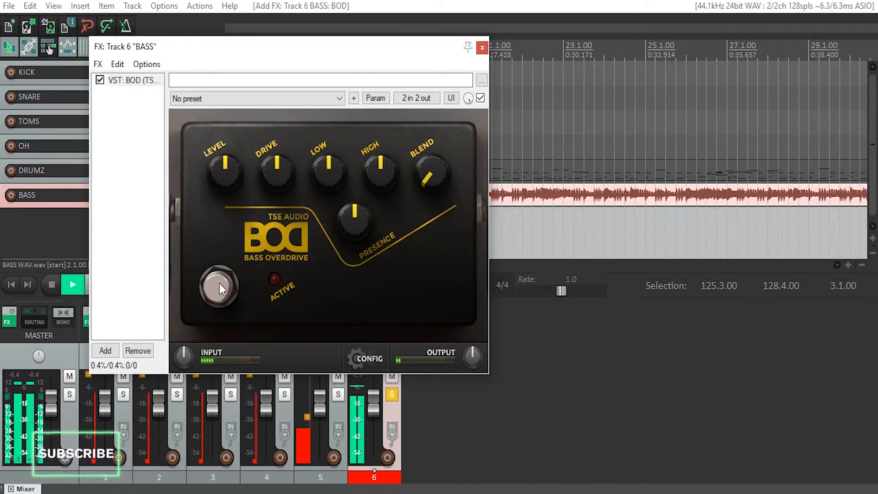
pyautogui.click(219, 283)
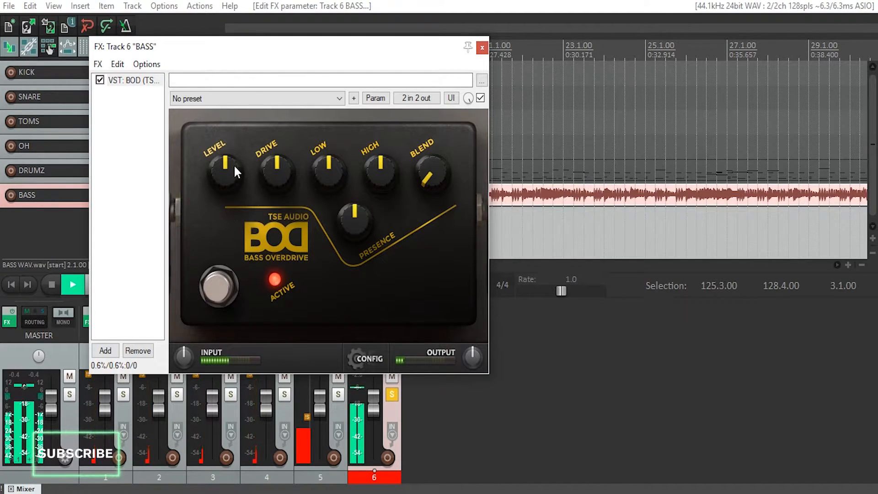
pyautogui.moveTo(235, 164); pyautogui.dragTo(267, 139)
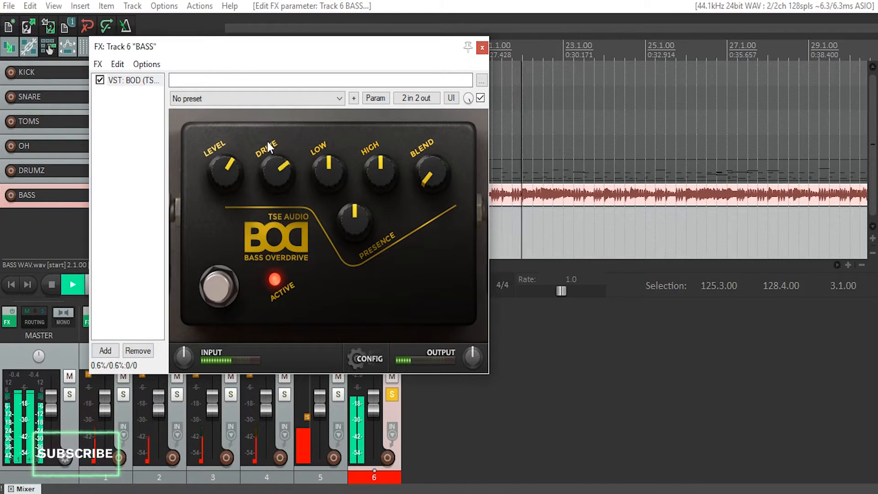
pyautogui.moveTo(329, 172); pyautogui.dragTo(325, 130)
pyautogui.moveTo(380, 172); pyautogui.dragTo(377, 151)
pyautogui.moveTo(417, 173); pyautogui.dragTo(419, 158)
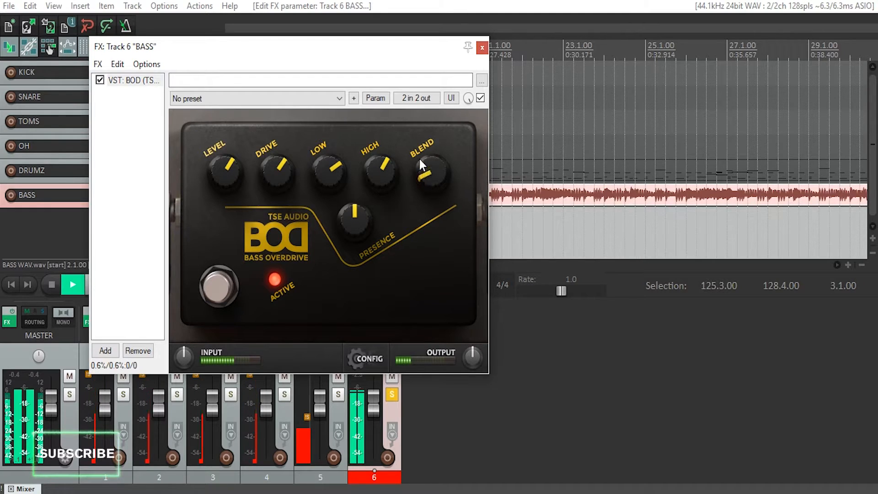
# Raise BOD's Presence knob past its middle position and turn Blend up slightly further
pyautogui.moveTo(355, 220); pyautogui.dragTo(349, 218)
pyautogui.moveTo(323, 114); pyautogui.dragTo(327, 191)
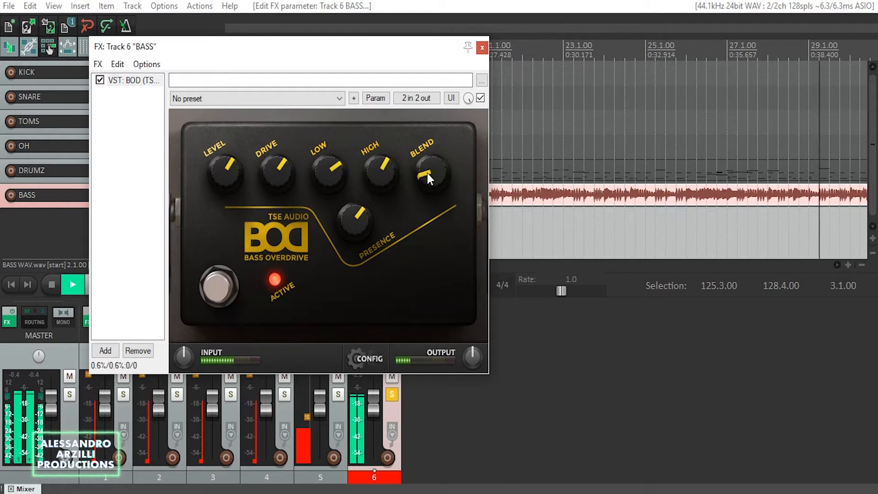
pyautogui.moveTo(427, 173); pyautogui.dragTo(428, 123)
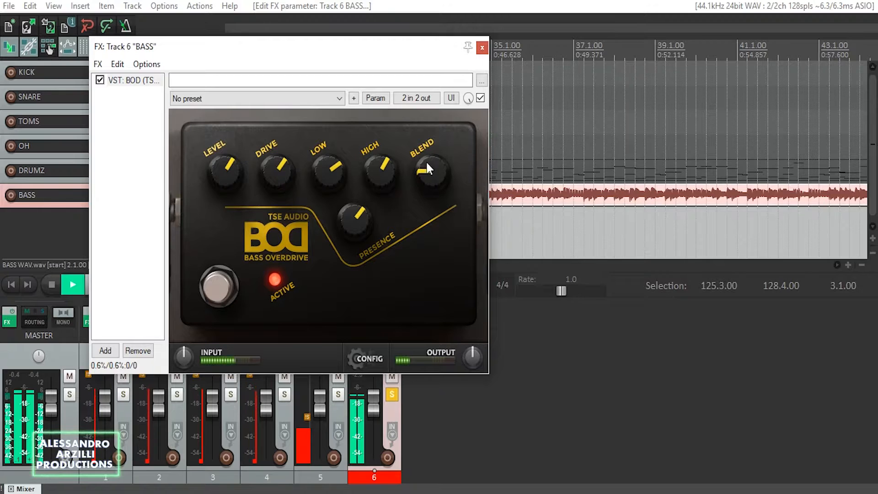
pyautogui.moveTo(426, 172)
pyautogui.mouseDown()
pyautogui.moveTo(438, 47)
pyautogui.moveTo(430, 163)
pyautogui.mouseUp()
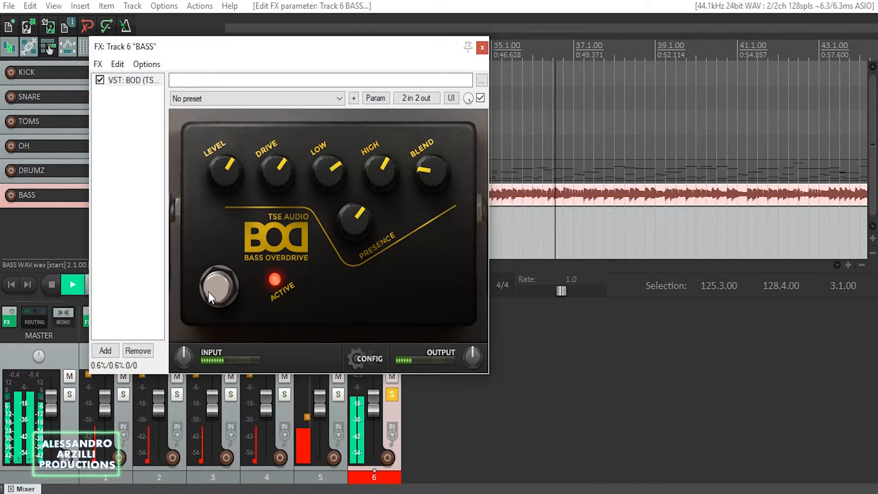
# Close the effect window, play the unsoloed BASS with the drums, and stop with the edit cursor back at the project start
pyautogui.click(482, 48)
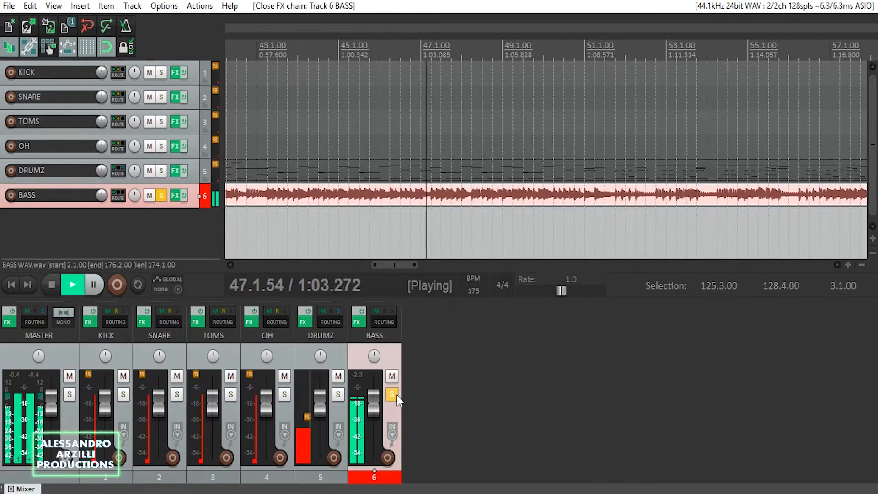
pyautogui.click(397, 395)
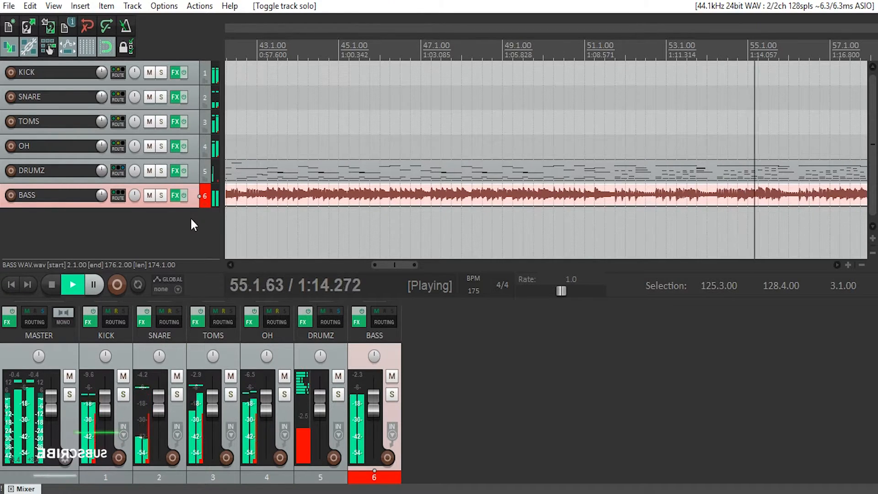
pyautogui.press('space')
pyautogui.press('Home')
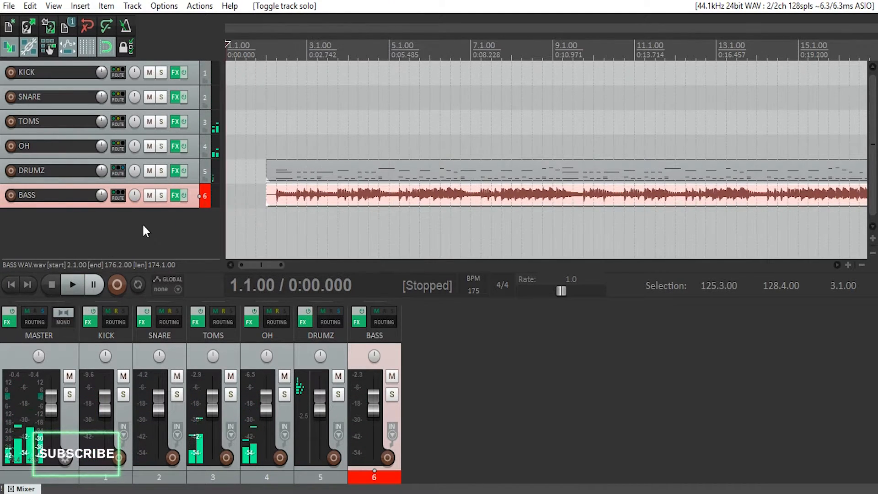
# Hide the mixer and add a track named GTR L below BASS, panned 100% left
pyautogui.click(195, 229)
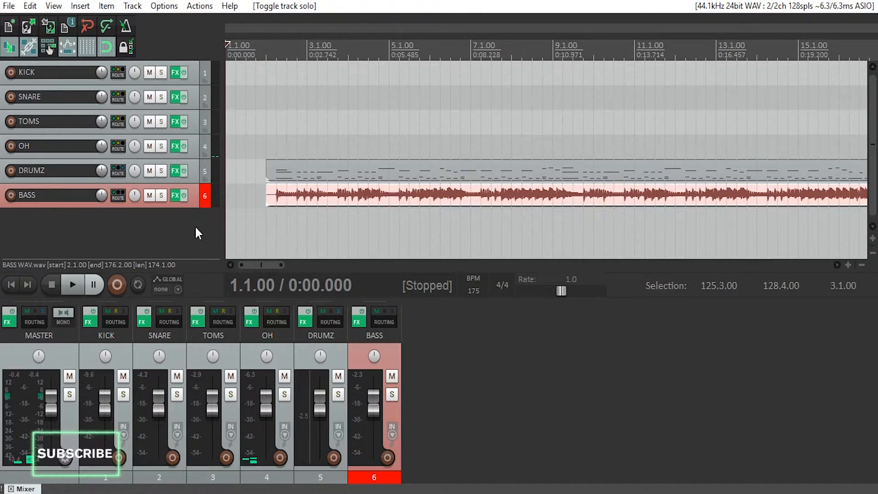
pyautogui.hotkey('ctrl', 'm')
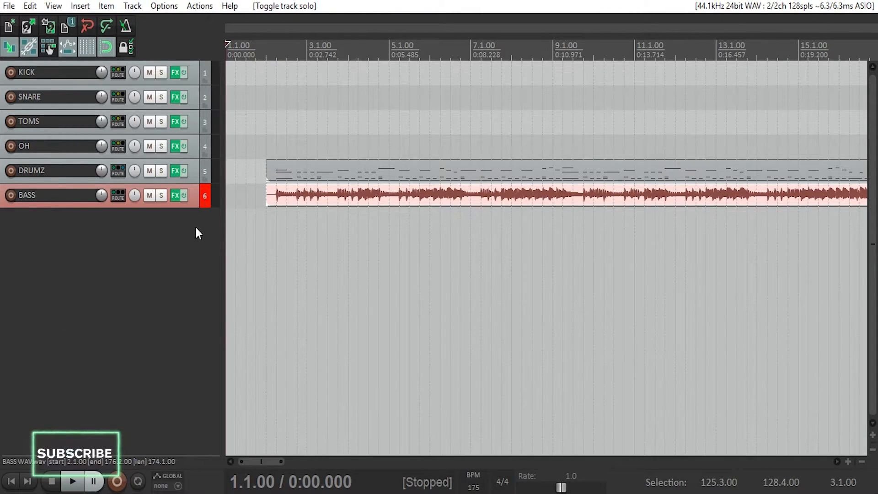
pyautogui.doubleClick(125, 263)
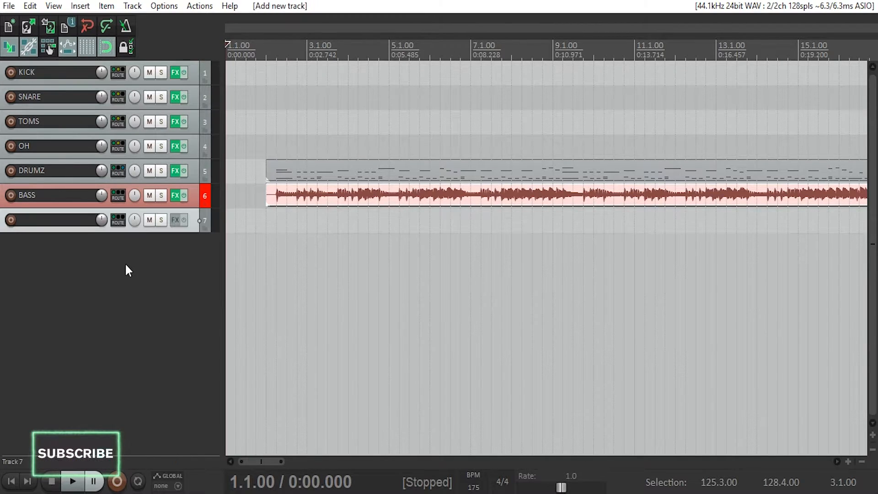
pyautogui.doubleClick(80, 217)
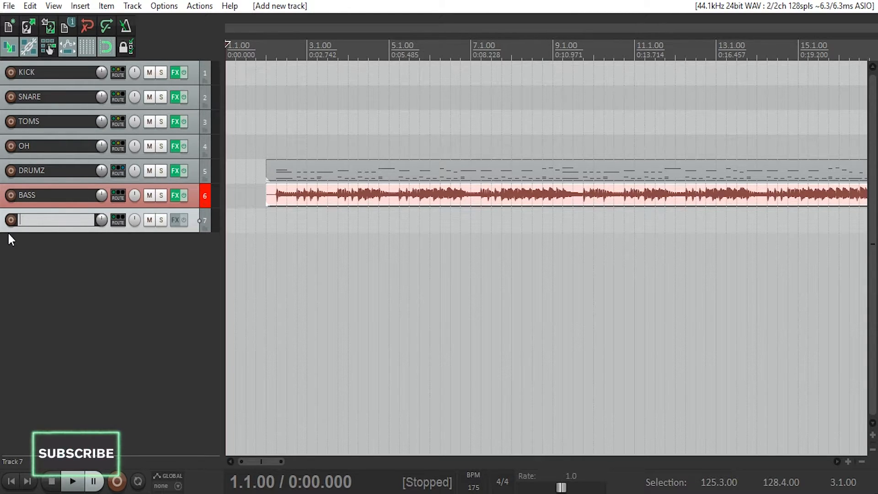
pyautogui.write('GTR L')
pyautogui.press('Return')
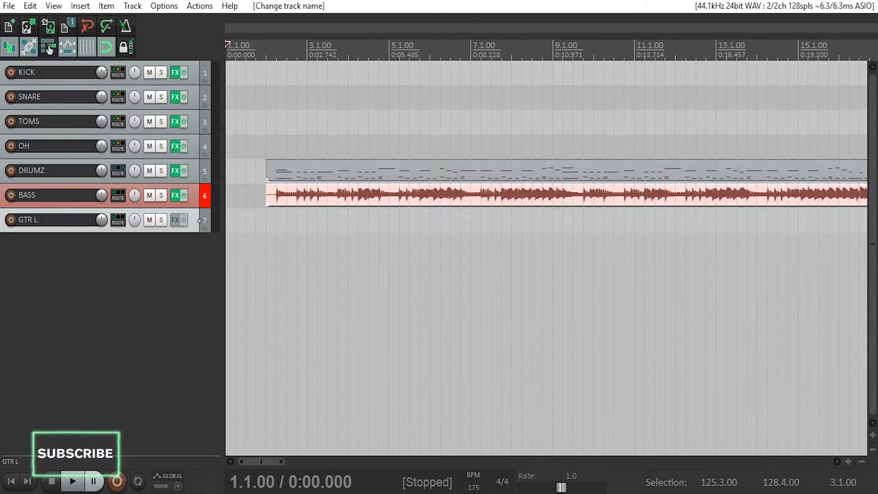
pyautogui.moveTo(134, 220); pyautogui.dragTo(135, 266)
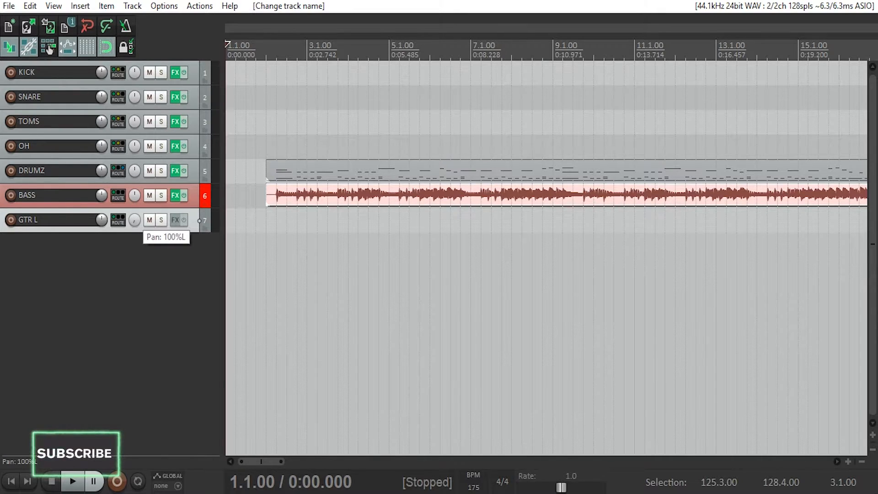
# Add a track named GTR R below GTR L and pan it fully right
pyautogui.doubleClick(155, 303)
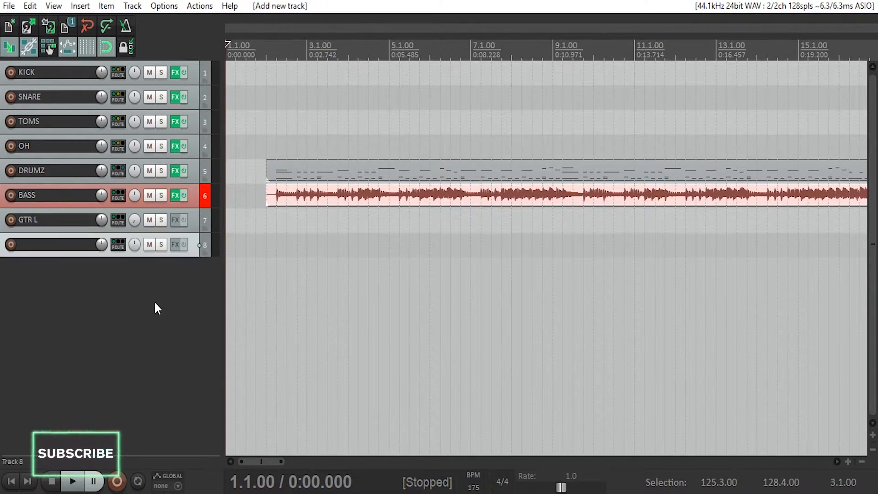
pyautogui.doubleClick(70, 242)
pyautogui.write('GTR R')
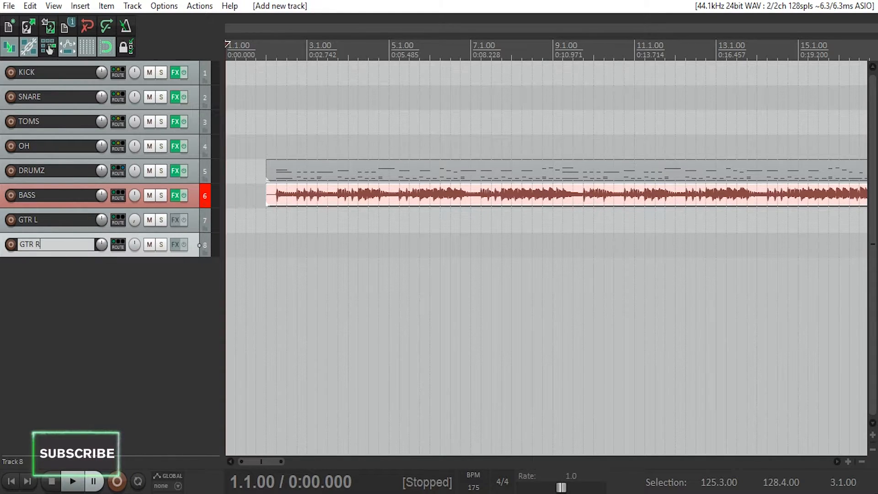
pyautogui.press('Return')
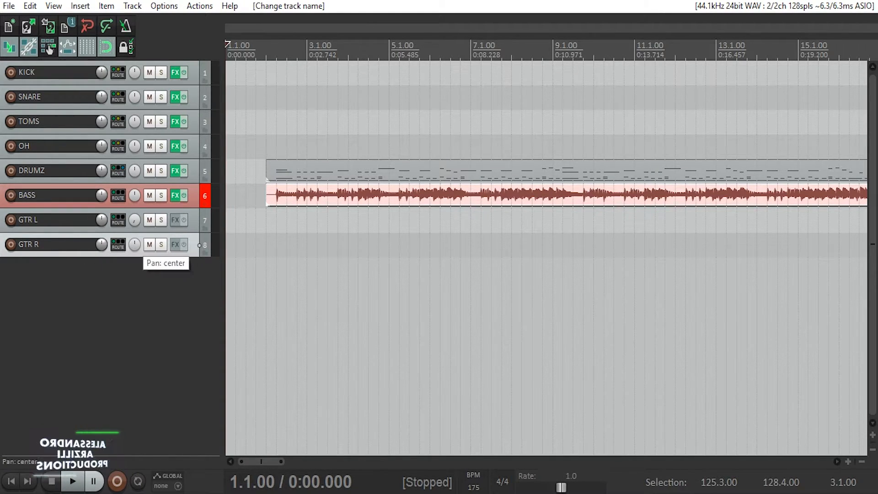
pyautogui.moveTo(133, 245); pyautogui.dragTo(142, 414)
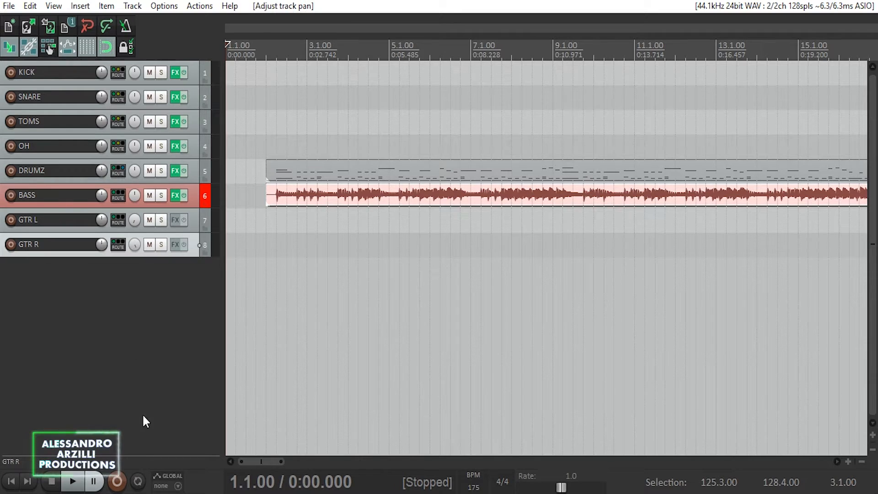
# Add a track named GTR L70 below GTR R and pan it about 70% left
pyautogui.doubleClick(141, 384)
pyautogui.write('GTR L70')
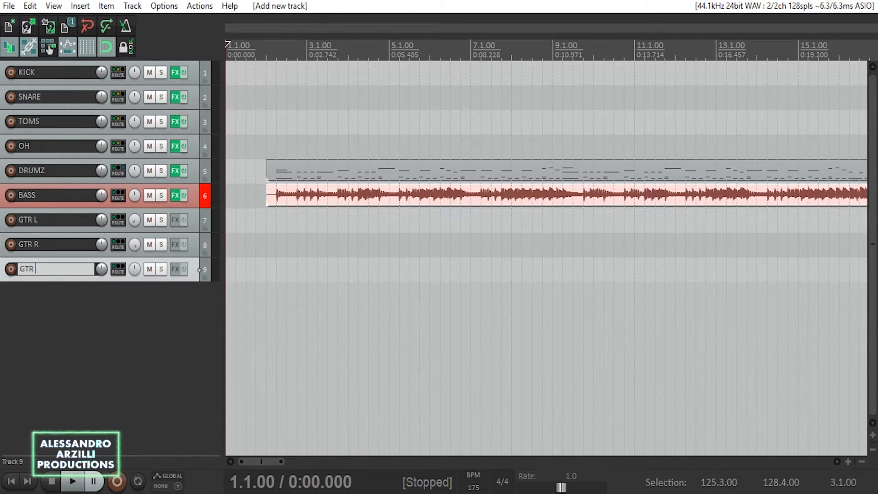
pyautogui.press('Return')
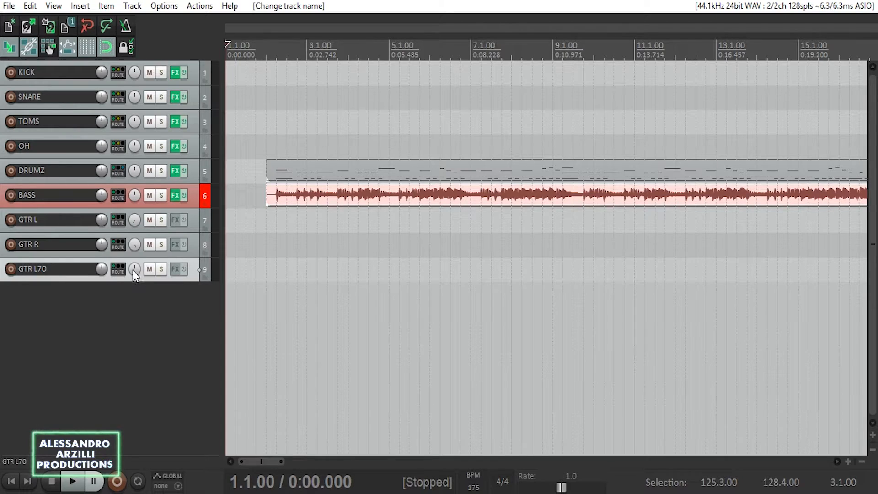
pyautogui.moveTo(133, 269); pyautogui.dragTo(137, 347)
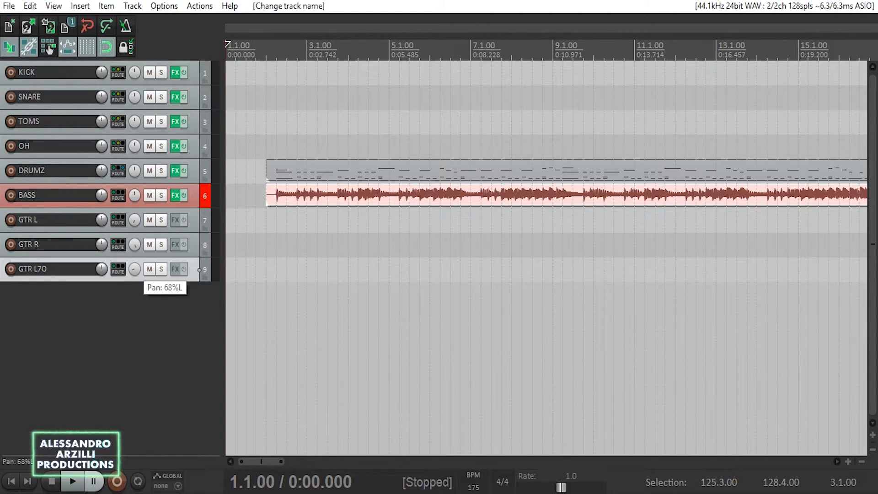
pyautogui.moveTo(137, 348); pyautogui.dragTo(111, 309)
pyautogui.click(111, 309)
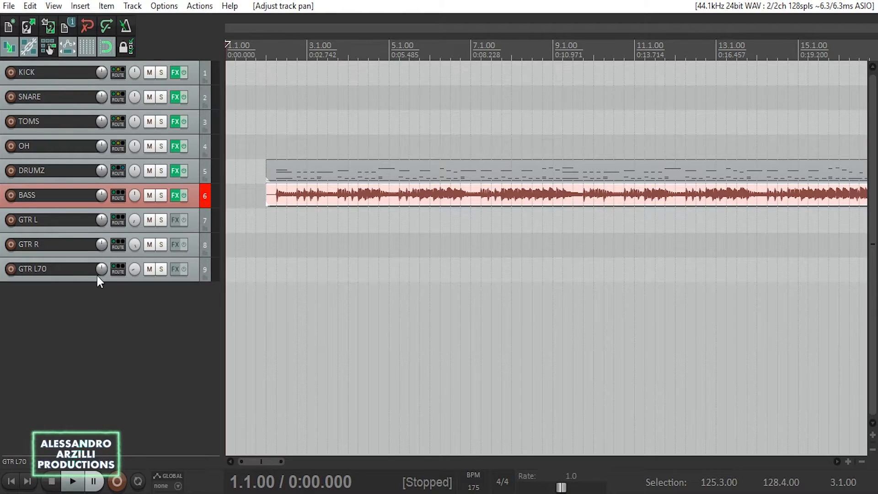
# Add a track named GTR R70 below GTR L70, pan it right to mirror GTR L70, and place the edit cursor at 3.1.00
pyautogui.doubleClick(86, 300)
pyautogui.doubleClick(62, 293)
pyautogui.write('G')
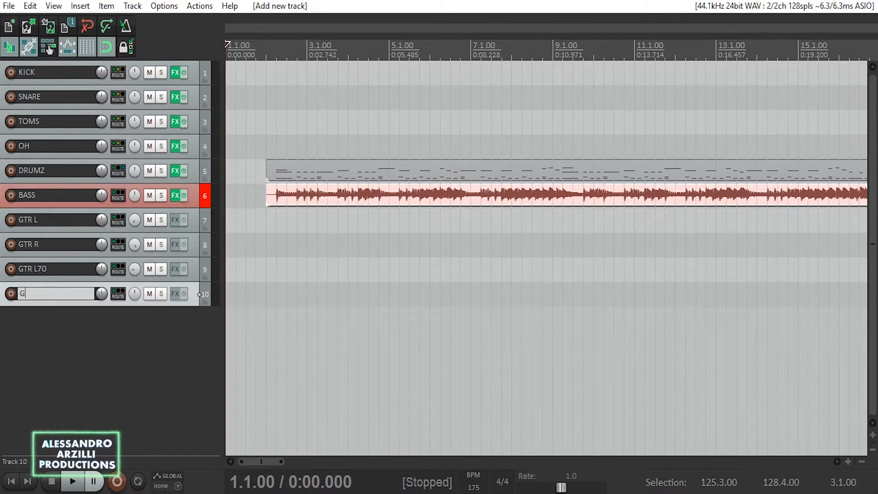
pyautogui.write('TR R70')
pyautogui.press('Return')
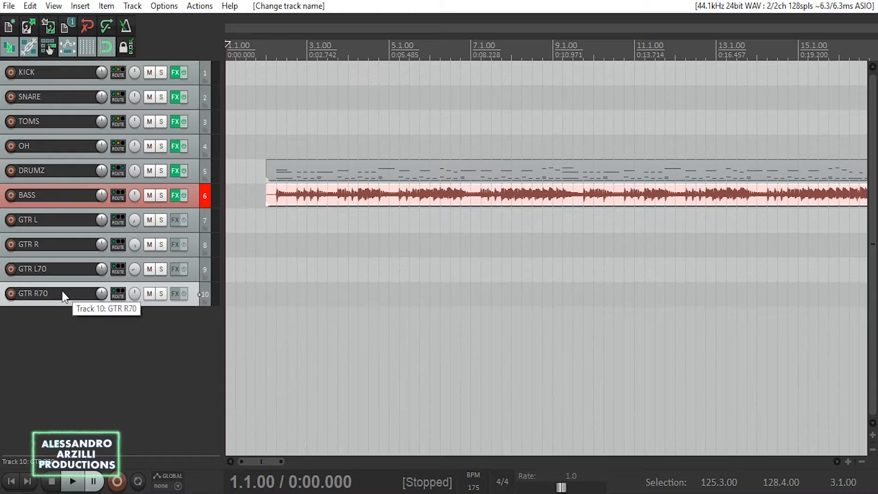
pyautogui.moveTo(134, 293); pyautogui.dragTo(135, 265)
pyautogui.click(307, 329)
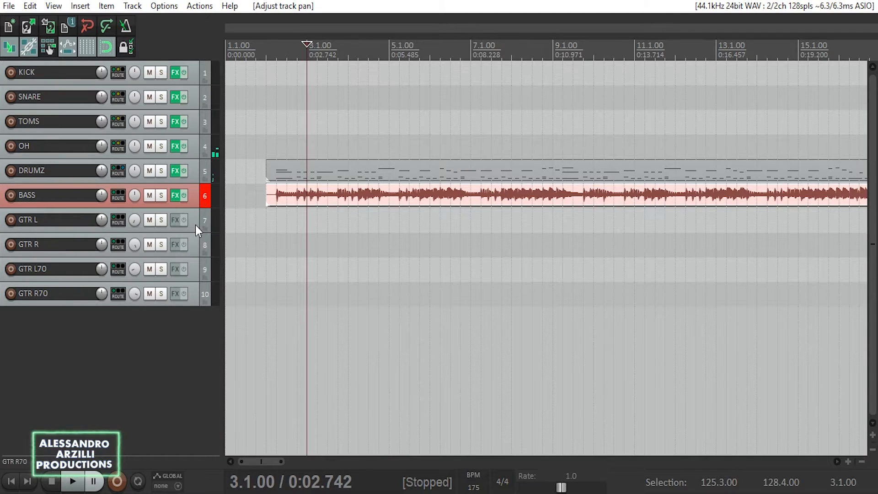
# Colour the GTR L, GTR R, GTR L70 and GTR R70 tracks bright green using a custom track colour
pyautogui.rightClick(193, 293)
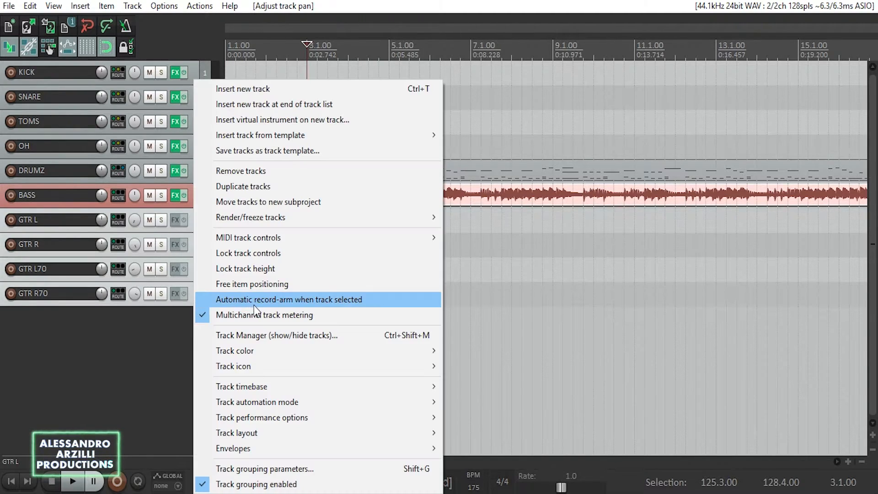
pyautogui.moveTo(260, 351)
pyautogui.click(460, 352)
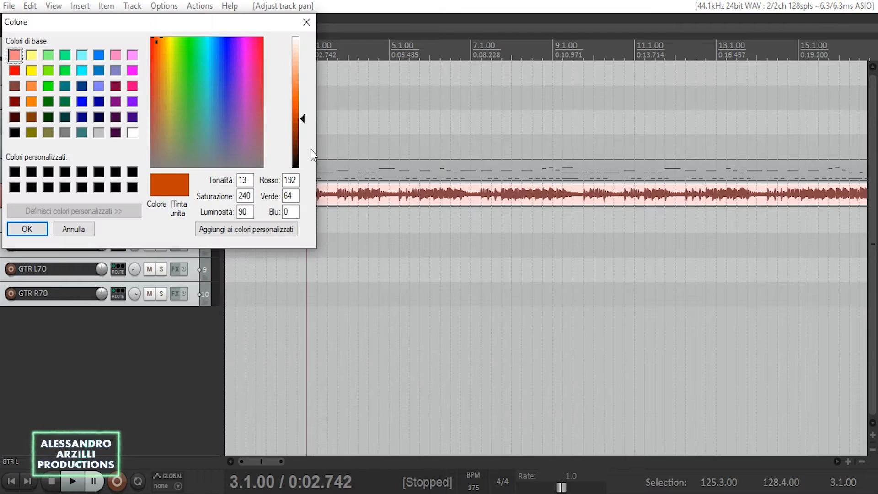
pyautogui.click(187, 41)
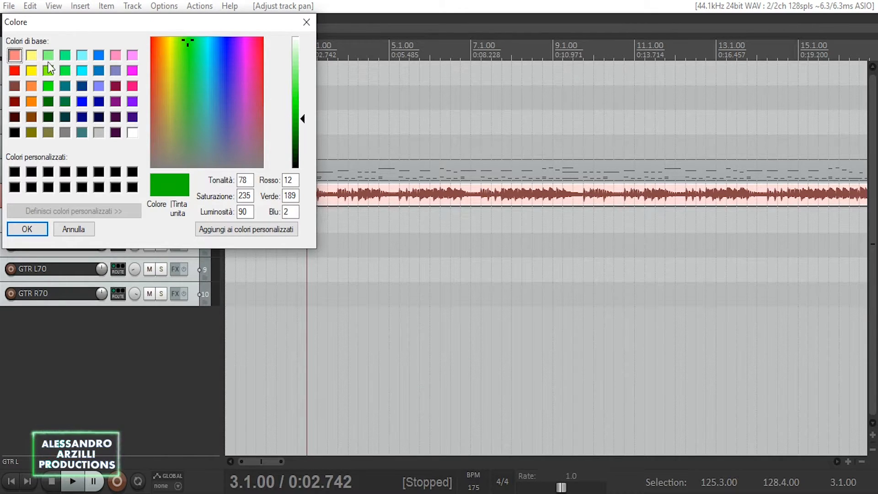
pyautogui.click(48, 86)
pyautogui.click(28, 229)
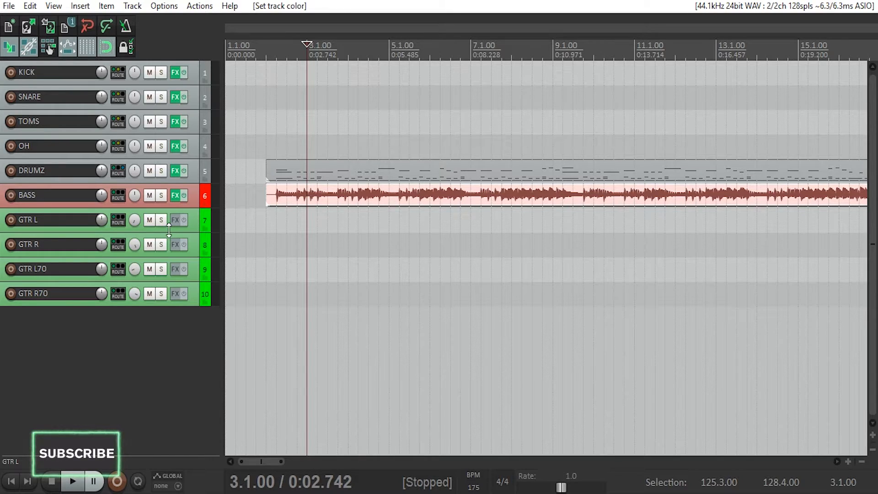
# Add a track named GTR LEAD L50 at the end of the track list, below GTR R70
pyautogui.doubleClick(165, 370)
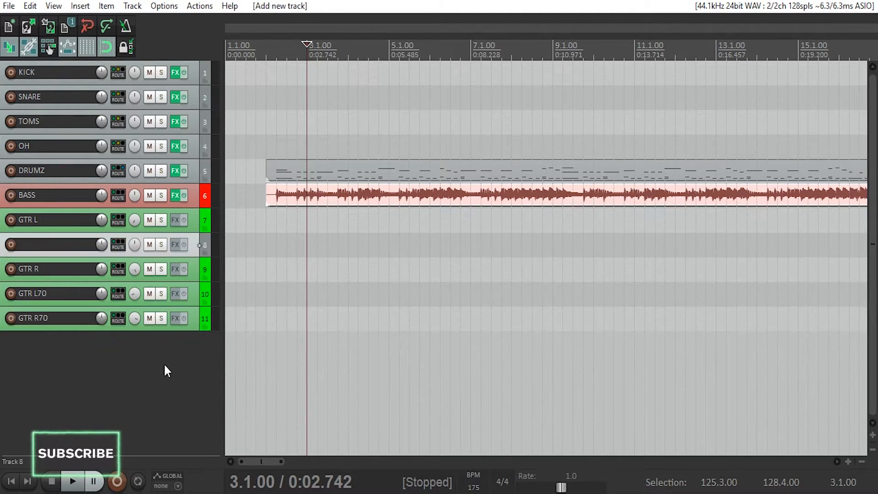
pyautogui.doubleClick(72, 318)
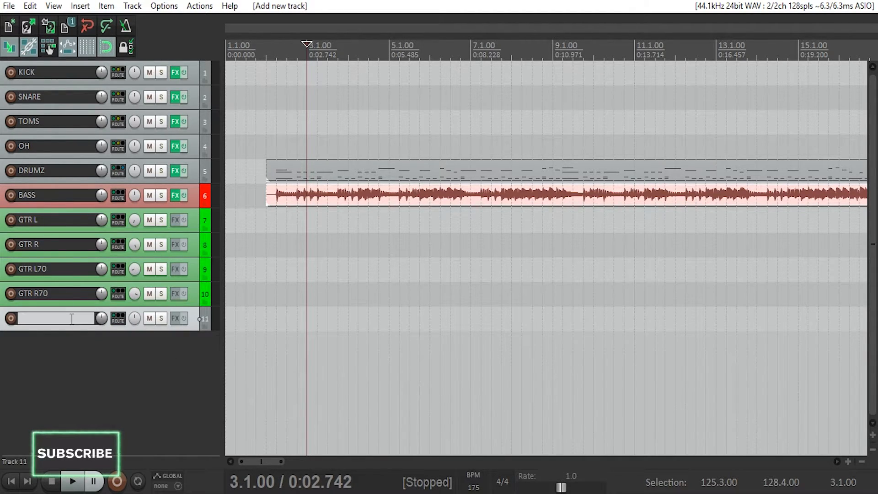
pyautogui.write('GTR LEAD L')
pyautogui.write('50')
pyautogui.press('Return')
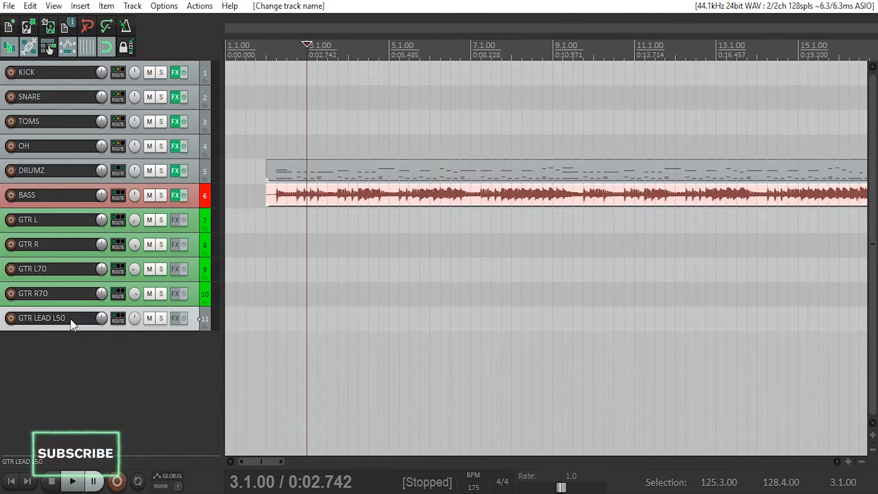
# Add a track named GTR LEAD R50 below GTR LEAD L50, and pan the two lead tracks partway to their respective left and right sides
pyautogui.doubleClick(88, 352)
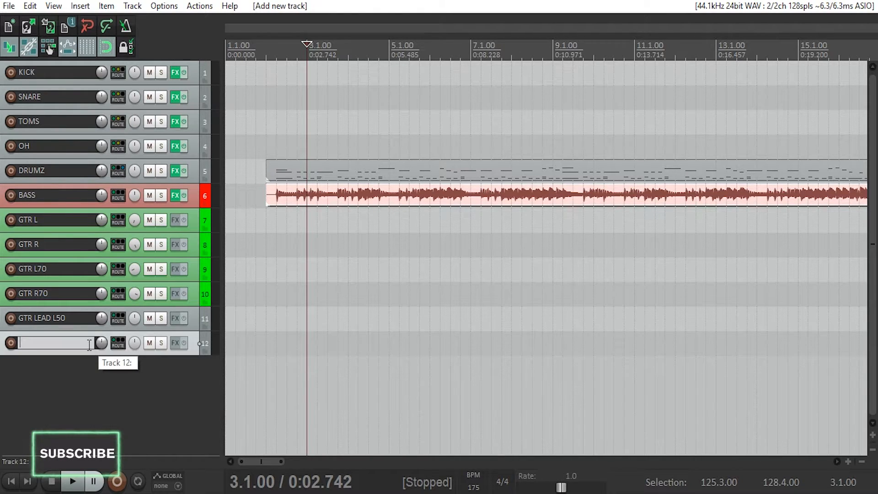
pyautogui.write('GTR LEAD')
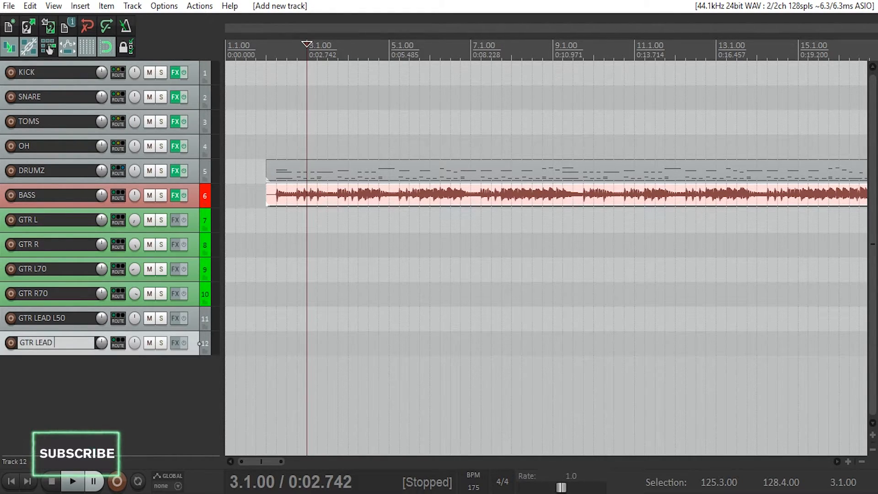
pyautogui.write(' R50')
pyautogui.press('Return')
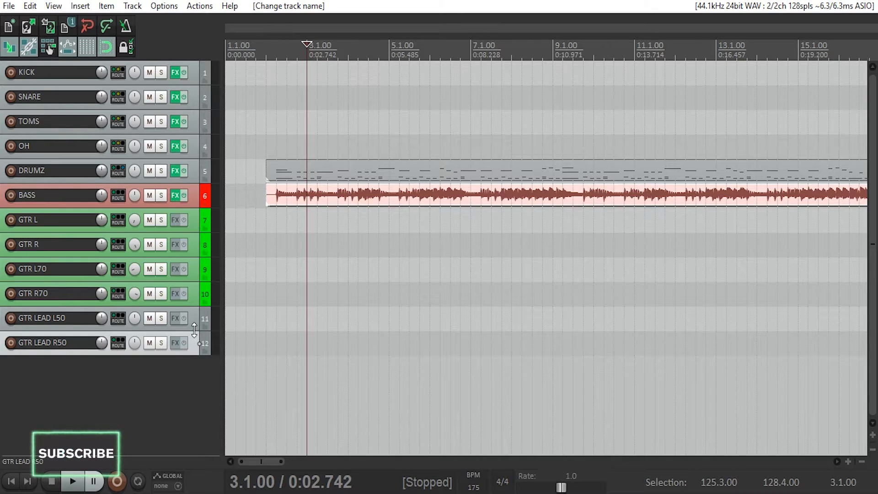
pyautogui.moveTo(134, 319); pyautogui.dragTo(136, 342)
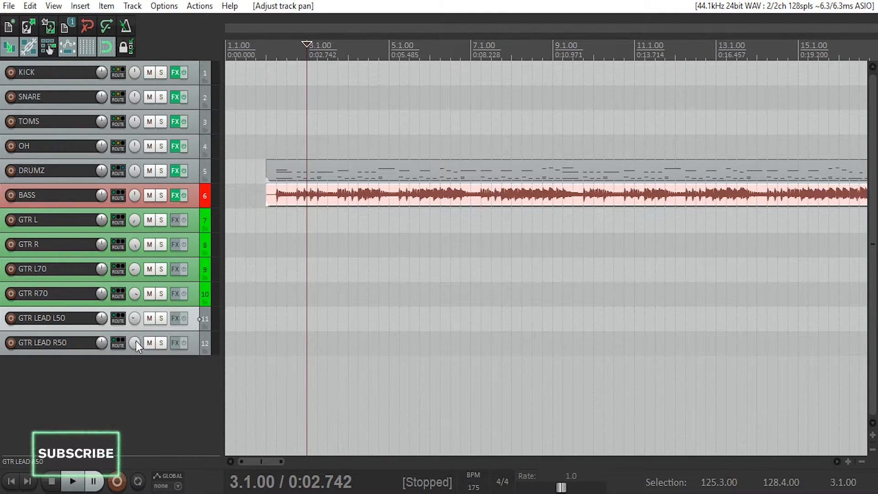
# Colour the GTR LEAD L50 and GTR LEAD R50 tracks cyan using a custom track colour
pyautogui.rightClick(196, 346)
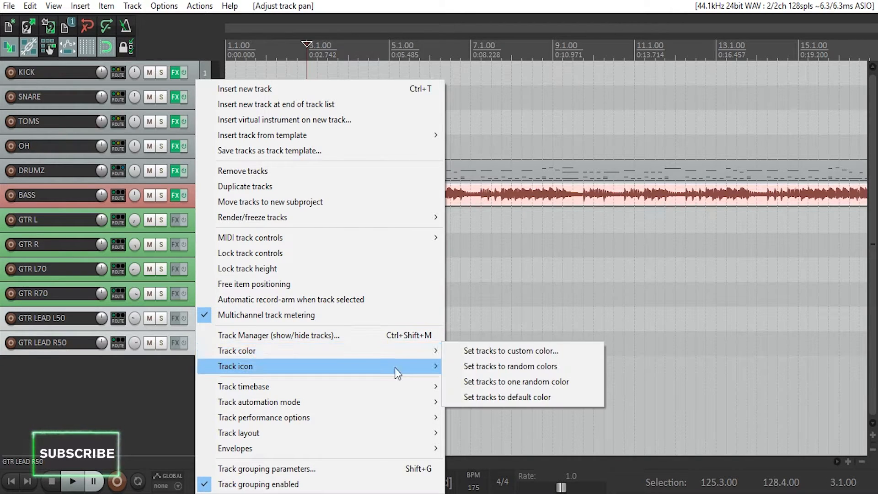
pyautogui.click(503, 355)
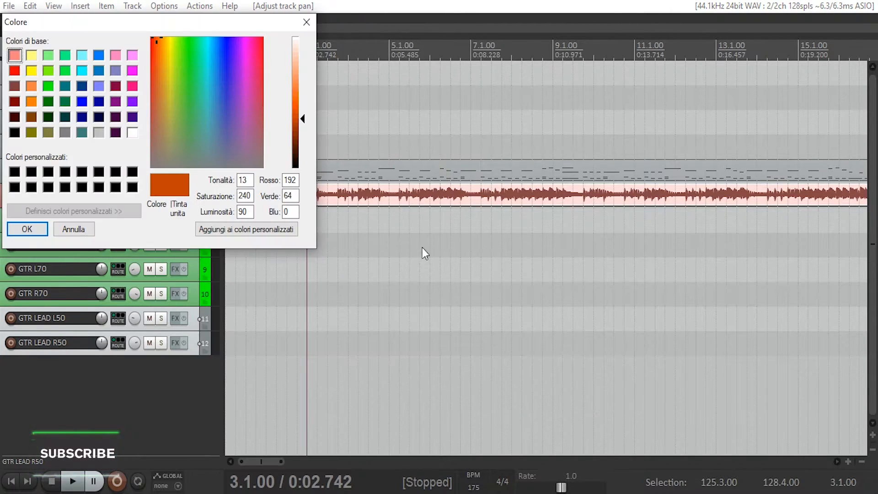
pyautogui.click(85, 71)
pyautogui.click(40, 229)
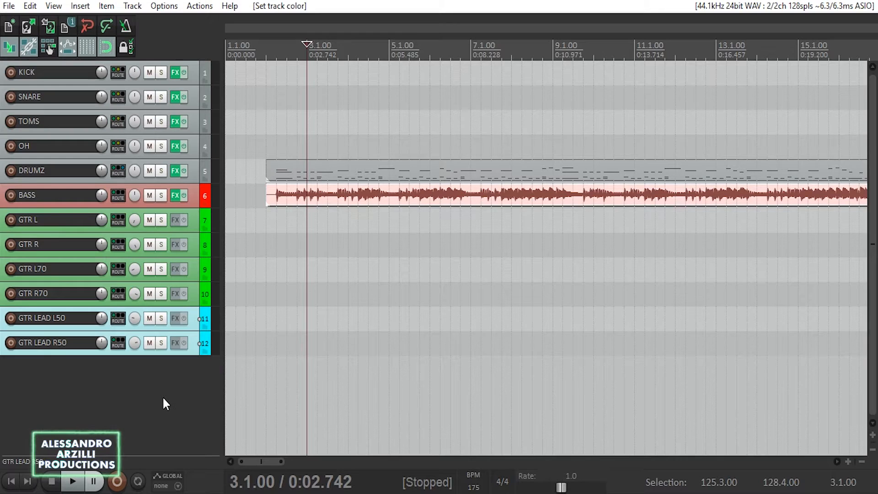
pyautogui.click(163, 396)
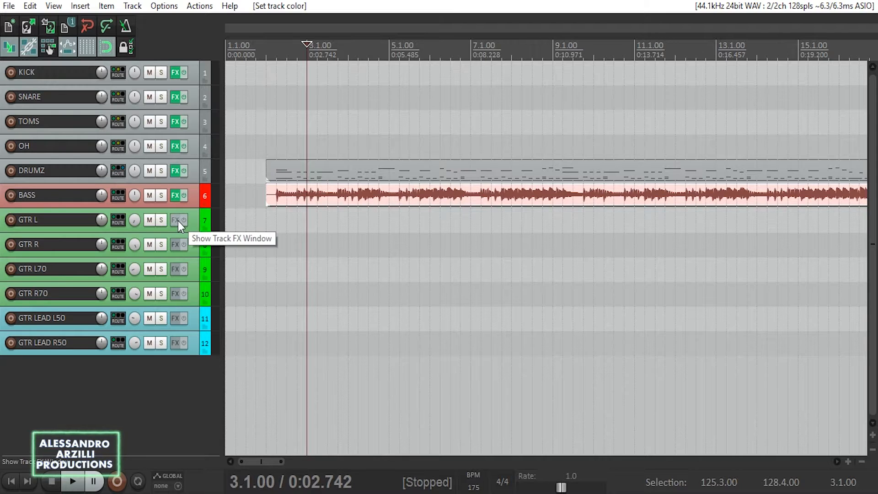
# Import the four rhythm guitar recordings at 3.1.00 onto separate tracks, from GTR L through GTR R70
pyautogui.click(193, 227)
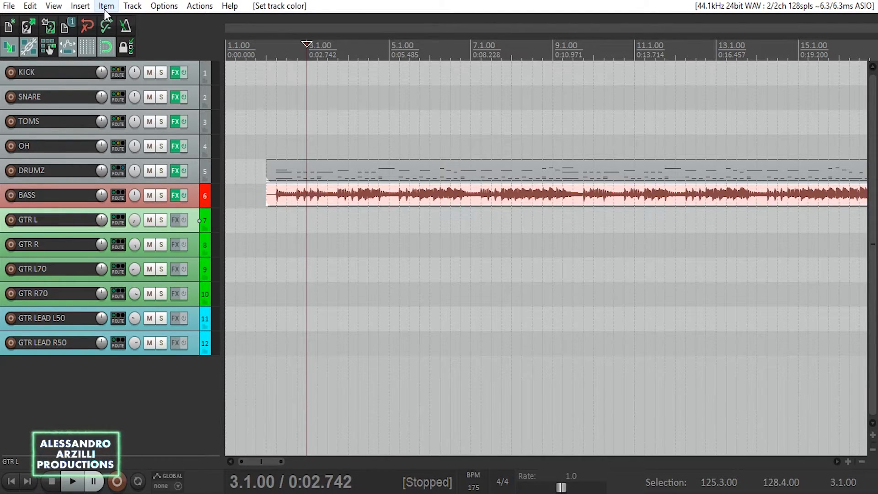
pyautogui.moveTo(89, 10); pyautogui.dragTo(327, 336)
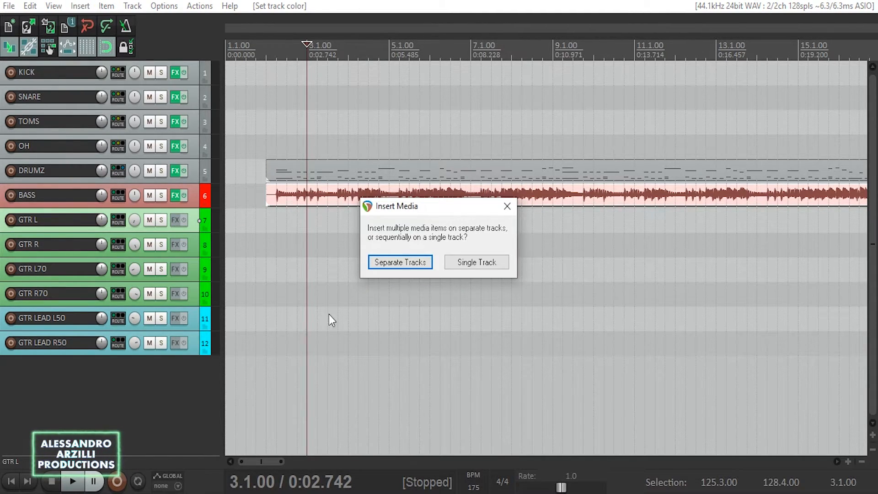
pyautogui.click(417, 262)
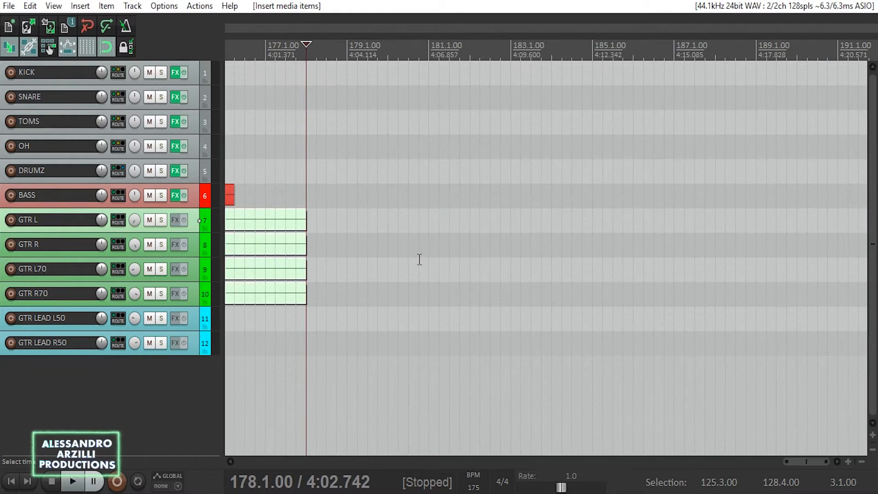
pyautogui.scroll(-5, 330, 273)
# Import the lead guitar recording and move it to GTR LEAD L50, aligning its start with the rhythm guitar items at 3.1.00
pyautogui.moveTo(240, 492)
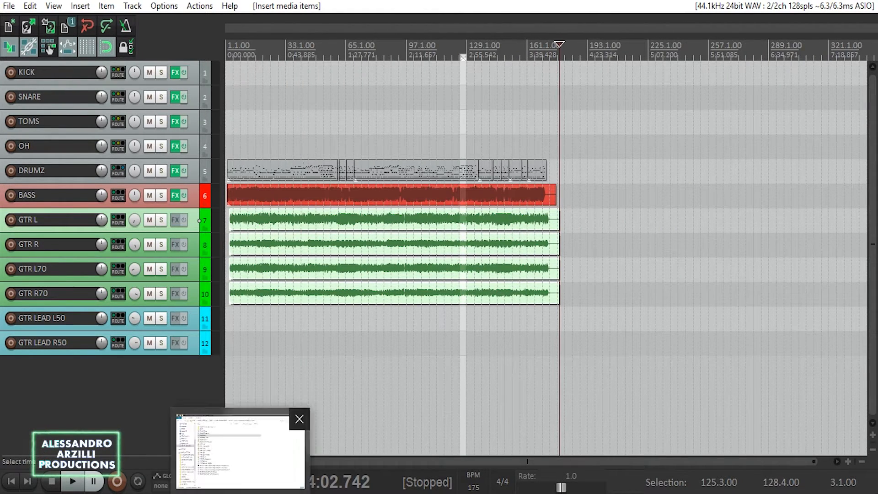
pyautogui.click(105, 5)
pyautogui.click(163, 213)
pyautogui.scroll(-5, 301, 246)
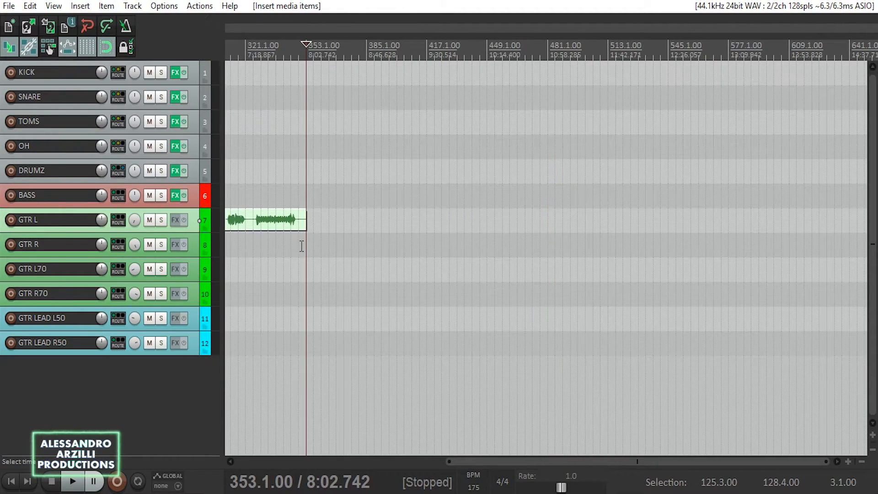
pyautogui.moveTo(248, 229); pyautogui.dragTo(237, 326)
pyautogui.click(12, 481)
pyautogui.scroll(8, 254, 322)
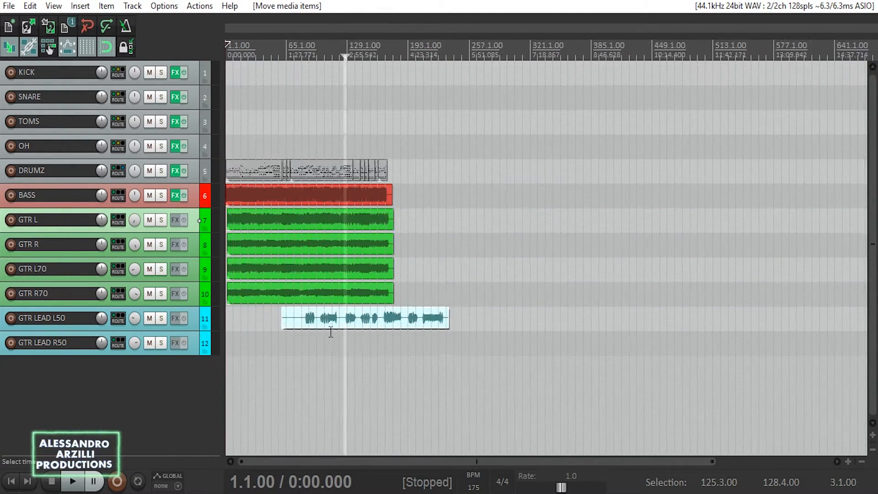
pyautogui.click(255, 322)
pyautogui.press('Home')
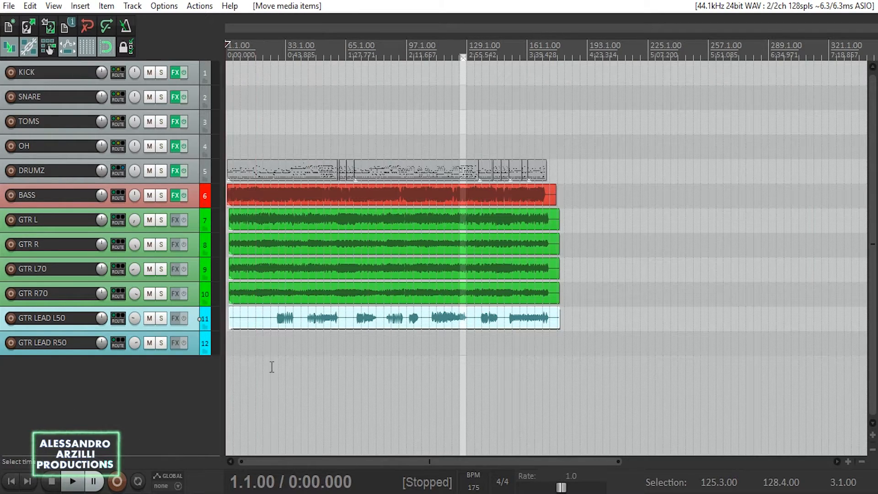
pyautogui.scroll(10, 298, 353)
# Paste a copy of the lead guitar item onto GTR LEAD R50 at 3.1.00
pyautogui.click(342, 345)
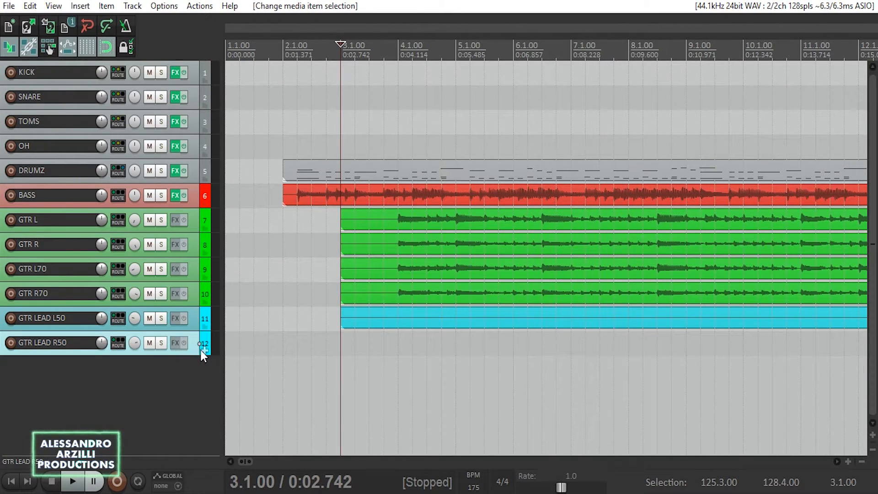
pyautogui.hotkey('ctrl', 'v')
pyautogui.press('Home')
pyautogui.scroll(-8, 248, 94)
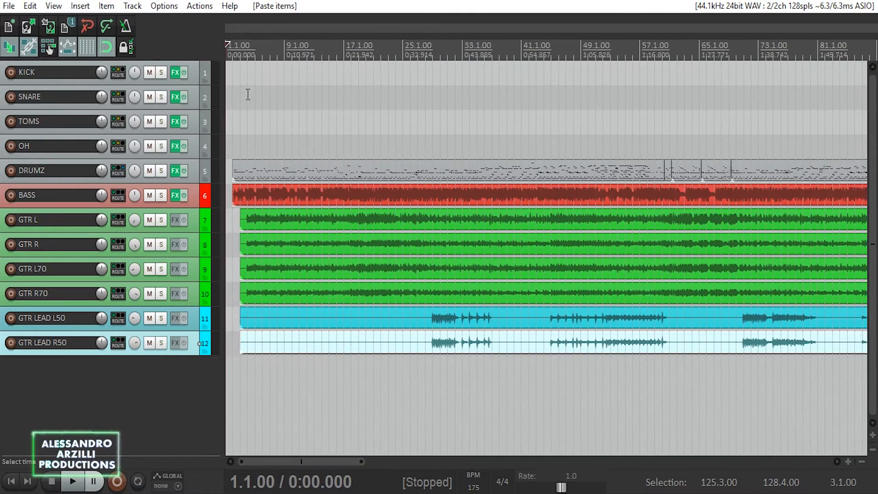
# Play from 3.1.00 to check the guitars' timing, and move all rhythm and lead guitar items earlier to start at 1.2.00
pyautogui.click(244, 48)
pyautogui.scroll(7, 355, 238)
pyautogui.press('space')
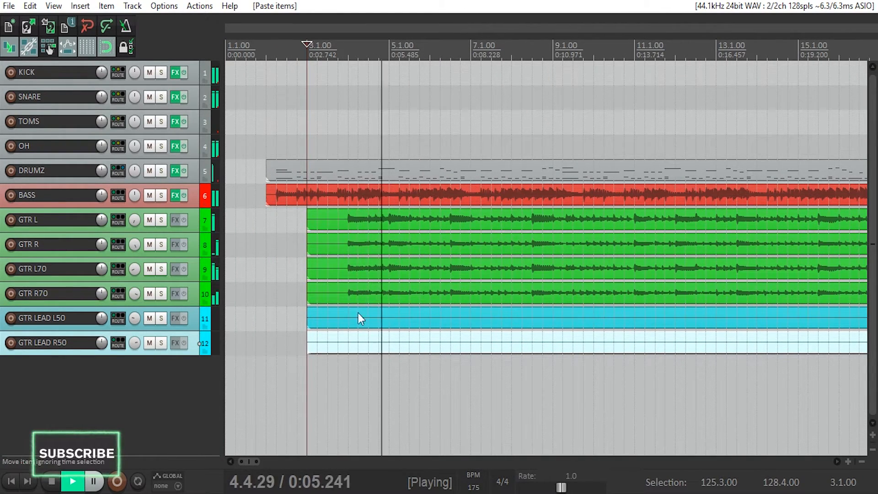
pyautogui.press('space')
pyautogui.moveTo(364, 368); pyautogui.dragTo(284, 229)
# Play the song from 1.4.00, soloing GTR L, GTR R, GTR L70 and GTR R70 one at a time to hear each
pyautogui.click(257, 54)
pyautogui.press('space')
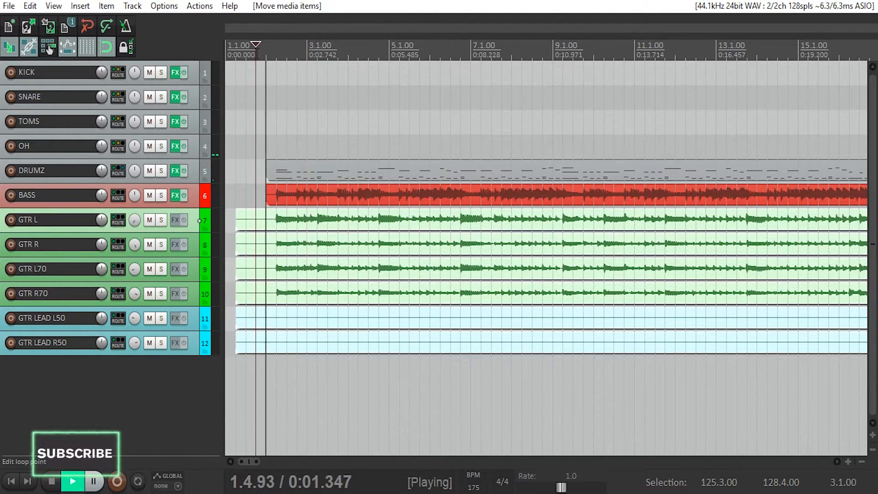
pyautogui.click(161, 221)
pyautogui.click(161, 220)
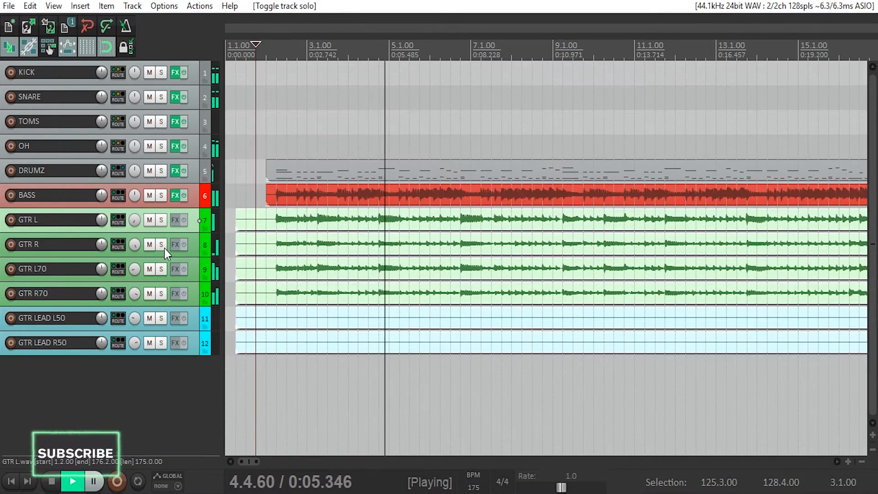
pyautogui.click(163, 247)
pyautogui.click(164, 248)
pyautogui.click(166, 265)
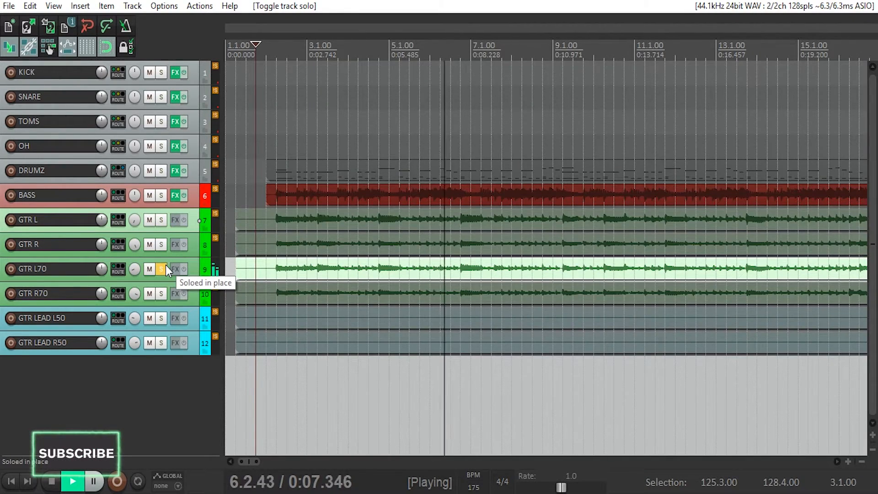
pyautogui.click(166, 268)
pyautogui.click(163, 294)
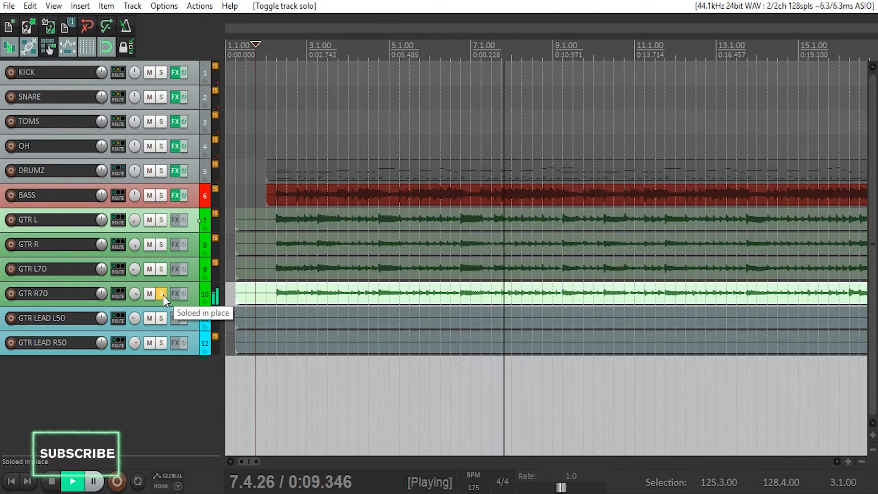
pyautogui.click(163, 294)
pyautogui.press('space')
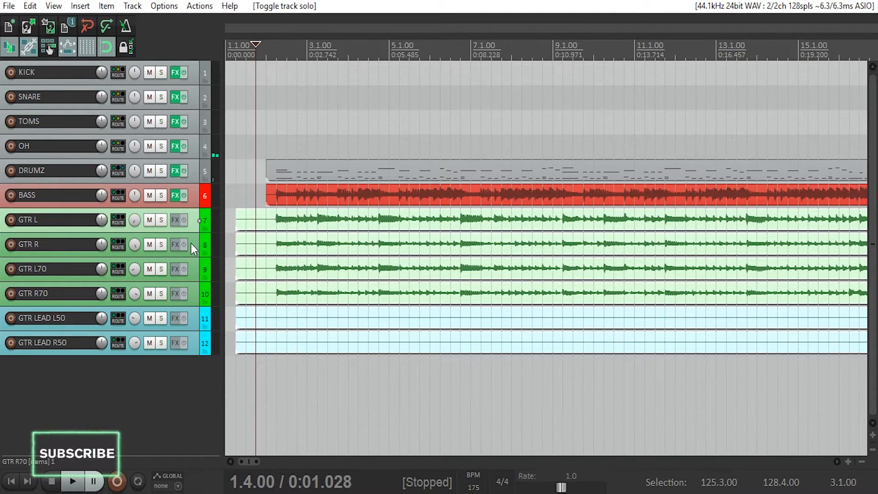
# Load the Fortin NTS amp simulator as an effect on the GTR L track
pyautogui.click(175, 221)
pyautogui.click(91, 253)
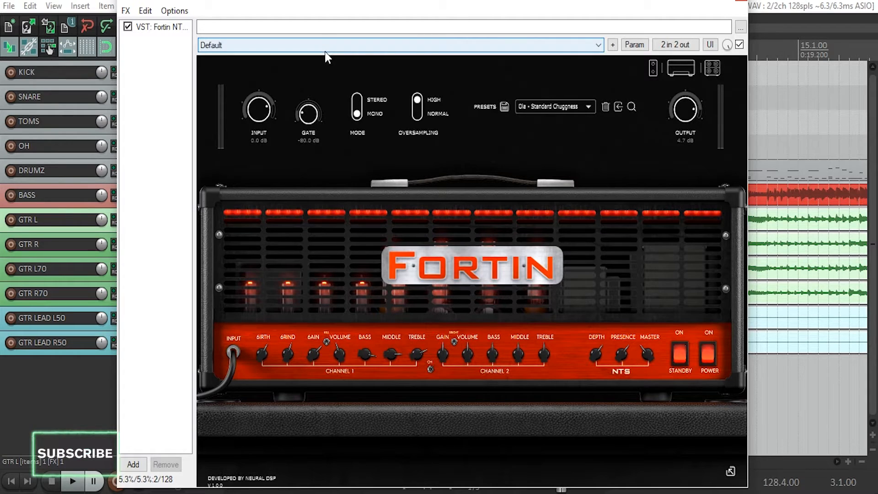
# Examine the Fortin NTS pedals, amp head and cabinet sections, including the microphone choices for the cabinet's first mic
pyautogui.click(655, 67)
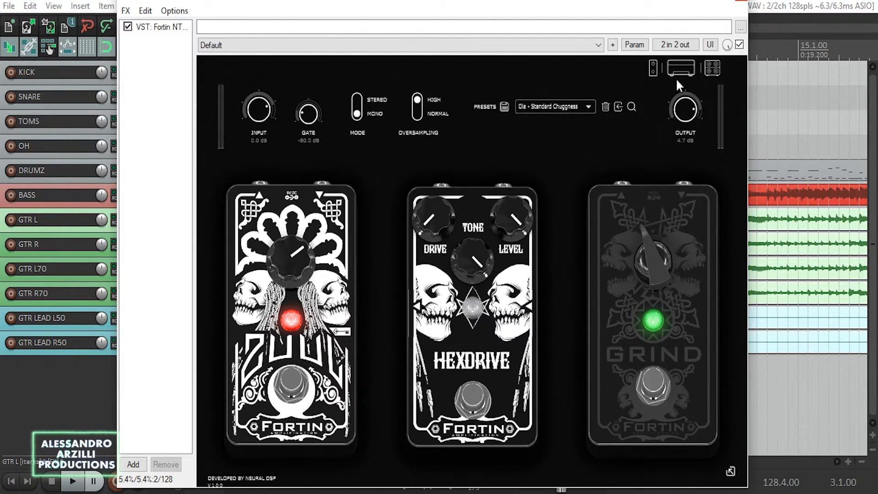
pyautogui.click(681, 67)
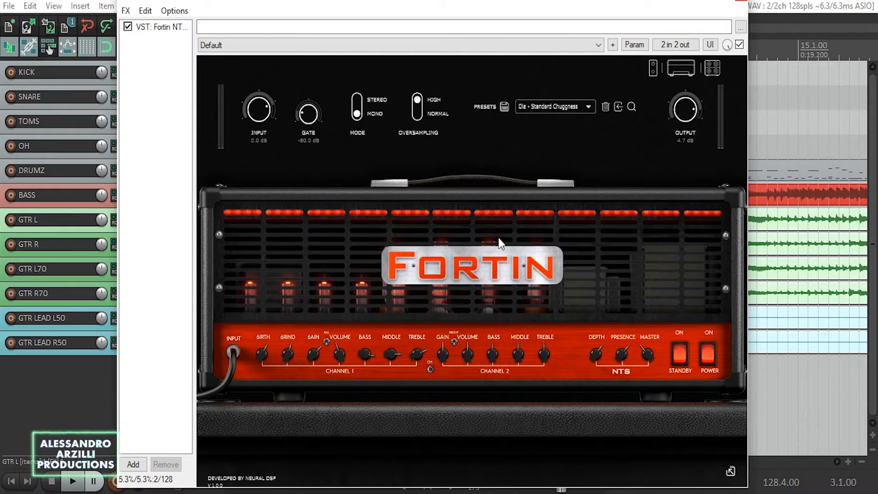
pyautogui.click(710, 68)
pyautogui.click(291, 170)
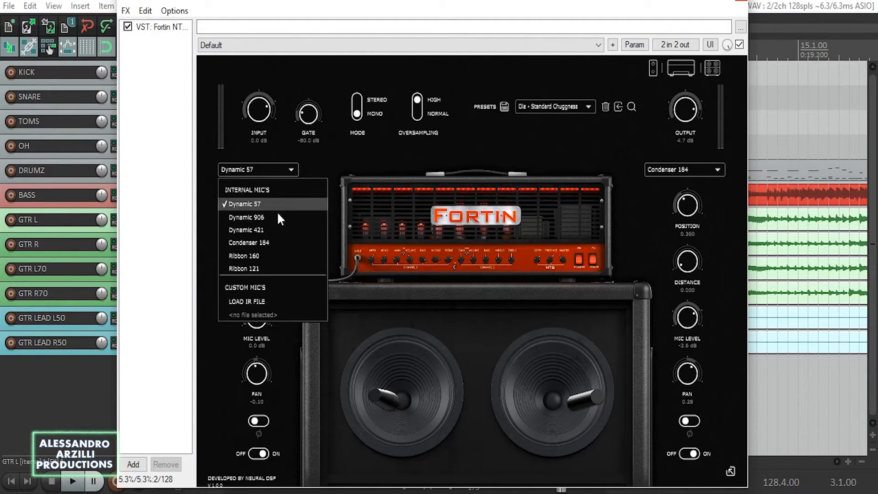
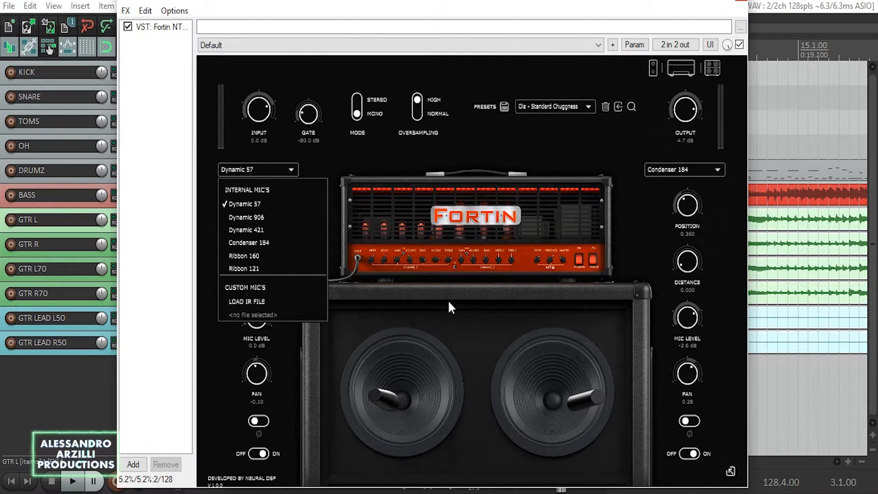
# Close the microphone choices and the GTR L effects window, solo GTR L and play it from 1.4.00
pyautogui.press('Escape')
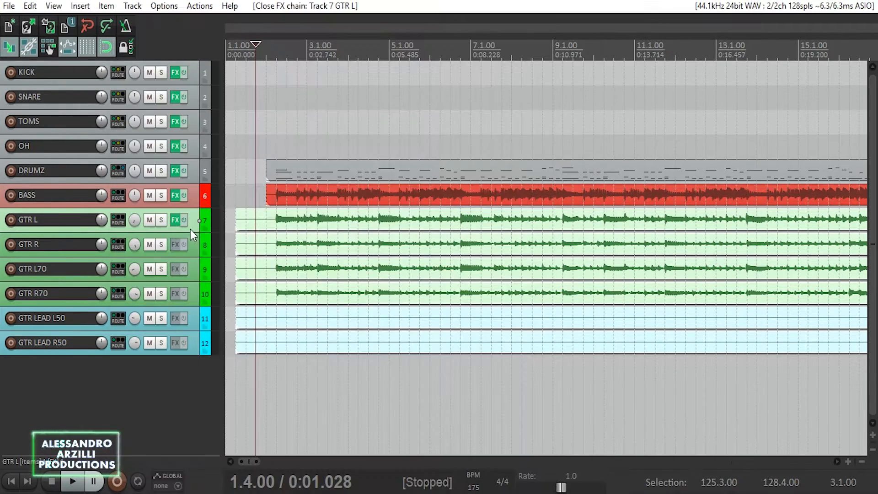
pyautogui.press('F6')
pyautogui.press('space')
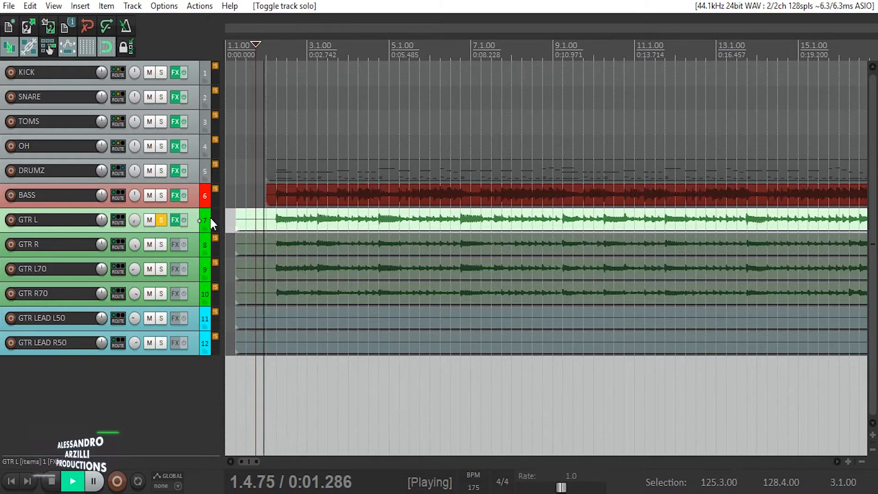
# Audition Ola's Fortin NTS presets Classic Saturated, Clean the tip of your SINEP and Close To Fuzzy Animal on GTR L, finishing on Secret Sauce
pyautogui.click(175, 220)
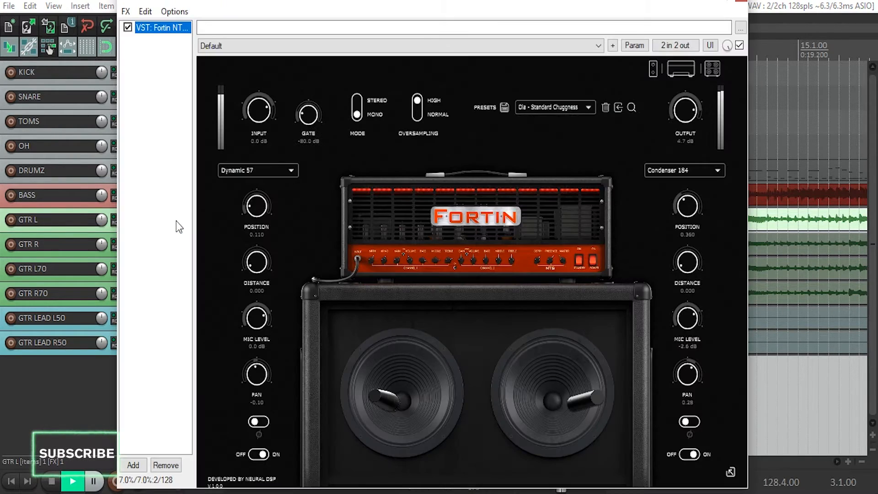
pyautogui.click(572, 117)
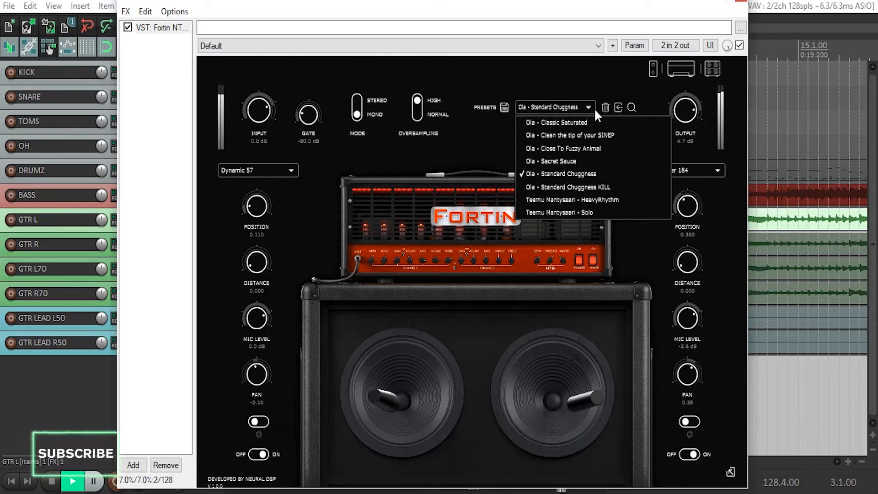
pyautogui.click(593, 121)
pyautogui.click(576, 107)
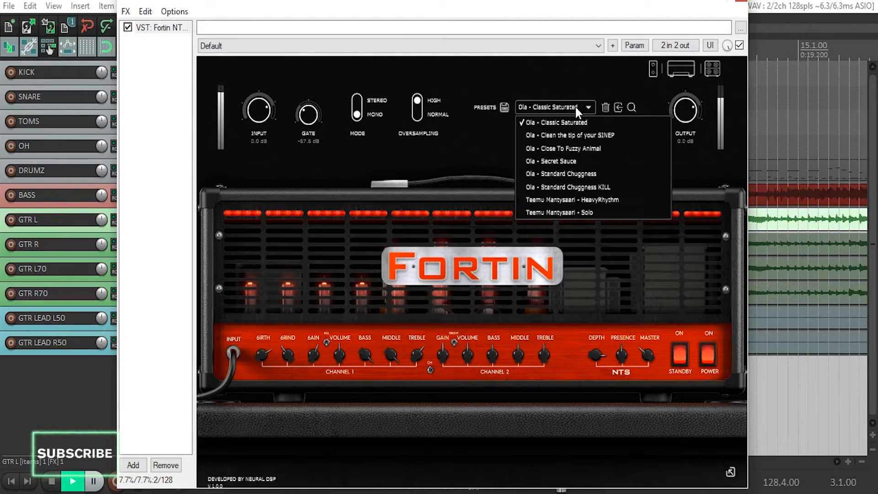
pyautogui.click(567, 136)
pyautogui.click(573, 107)
pyautogui.click(567, 148)
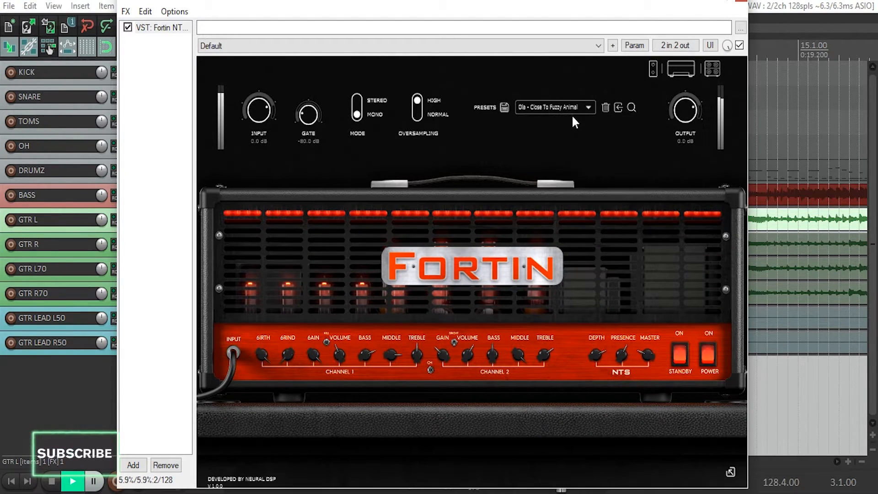
pyautogui.click(571, 110)
pyautogui.click(566, 163)
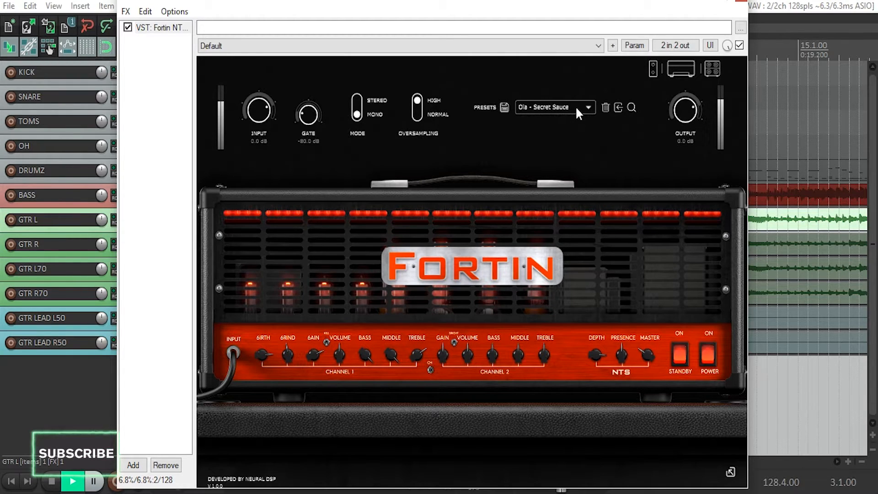
pyautogui.click(742, 3)
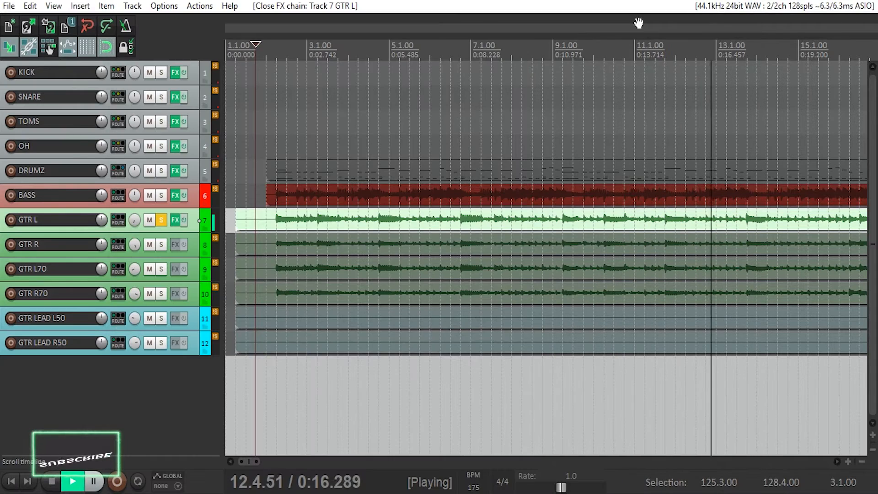
# Stop playback, solo GTR R in place of GTR L, and load Fortin NTS as an effect on GTR R
pyautogui.click(194, 242)
pyautogui.press('space')
pyautogui.click(164, 246)
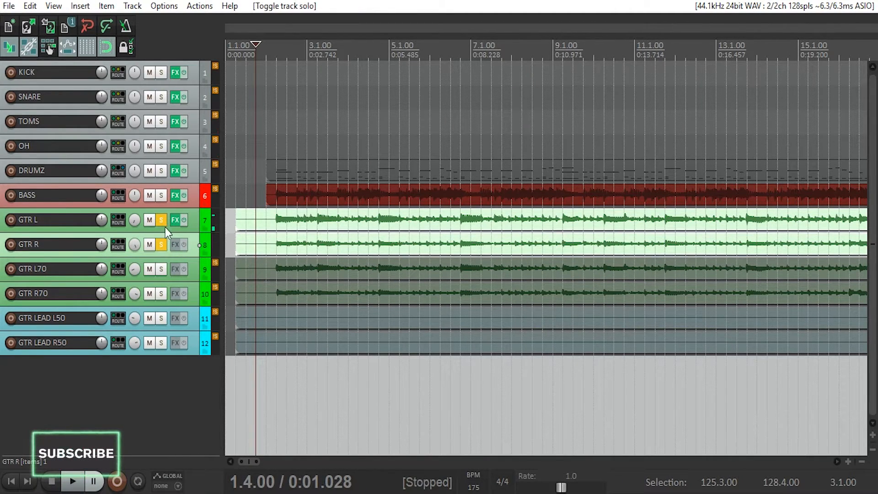
pyautogui.click(161, 220)
pyautogui.click(175, 220)
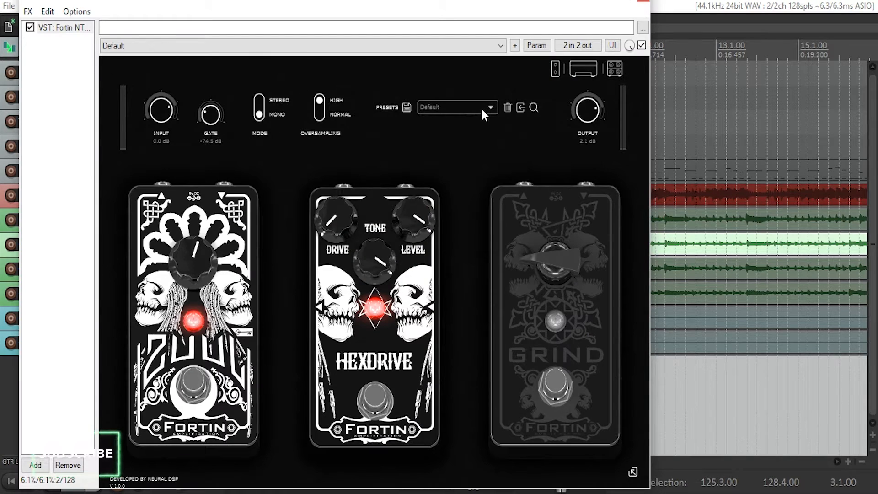
# Choose the Fortin NTS preset Ola - Standard Chuggness for GTR R, play the track and close its effects window
pyautogui.click(481, 107)
pyautogui.click(487, 174)
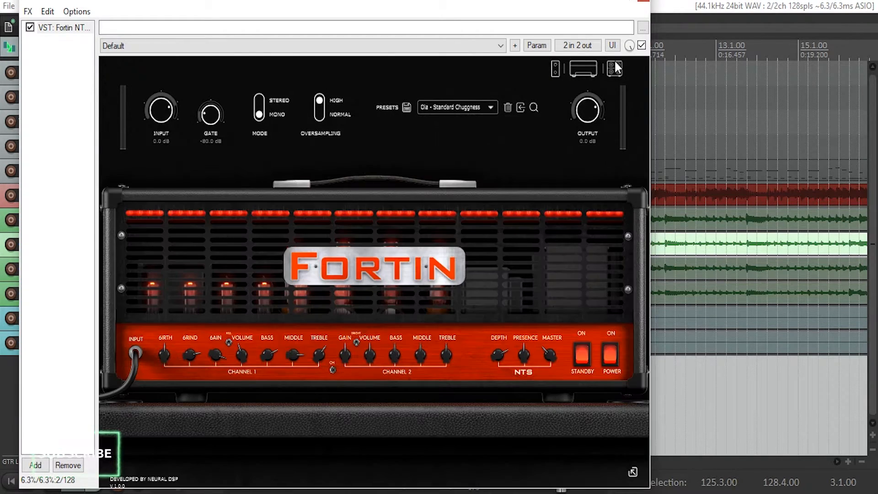
pyautogui.press('space')
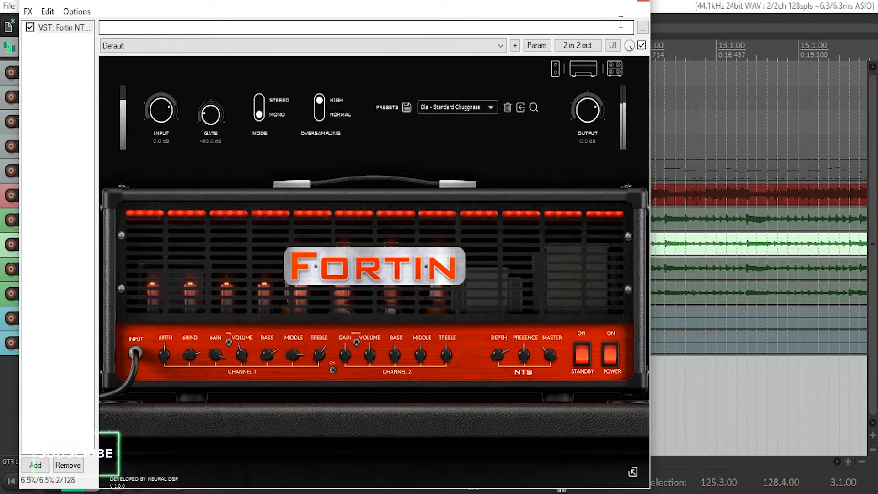
pyautogui.click(645, 2)
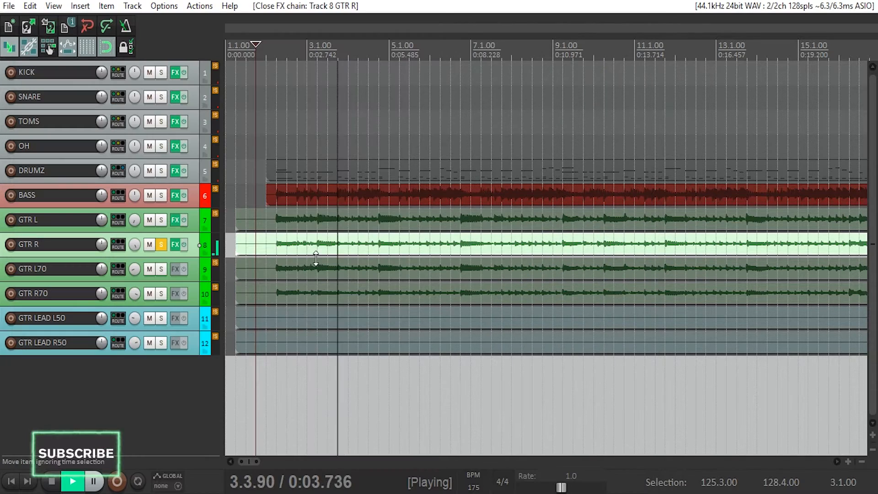
# Add GTR L to the solo so both processed rhythm guitars play together
pyautogui.click(160, 220)
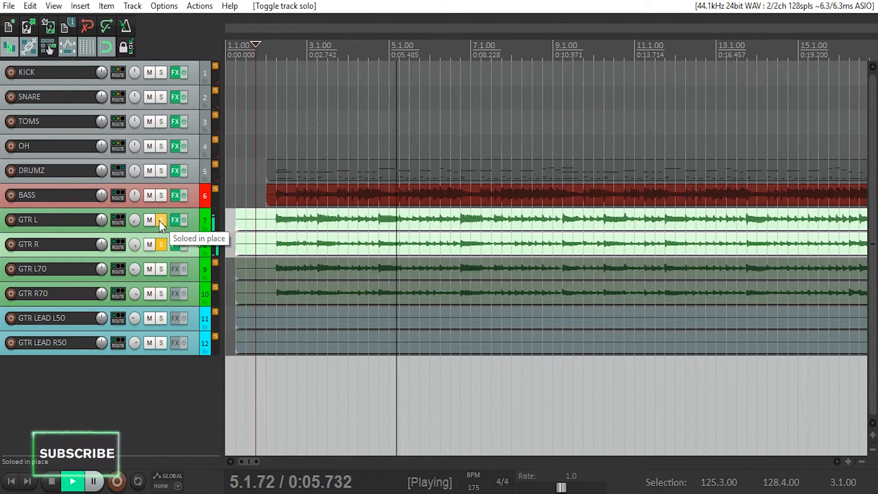
pyautogui.scroll(-3, 384, 317)
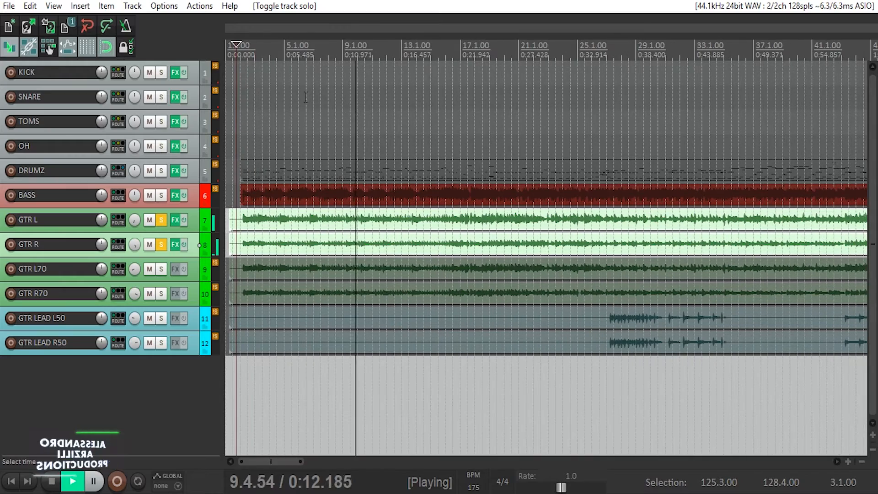
pyautogui.click(249, 64)
pyautogui.scroll(5, 353, 204)
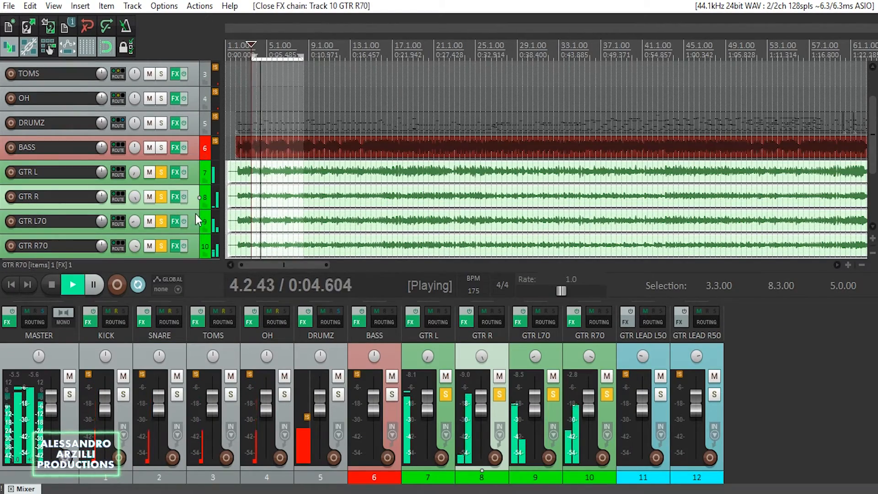
# Take GTR L70, GTR R and GTR L out of solo during playback, stop, and undo these solo changes
pyautogui.scroll(-2, 196, 209)
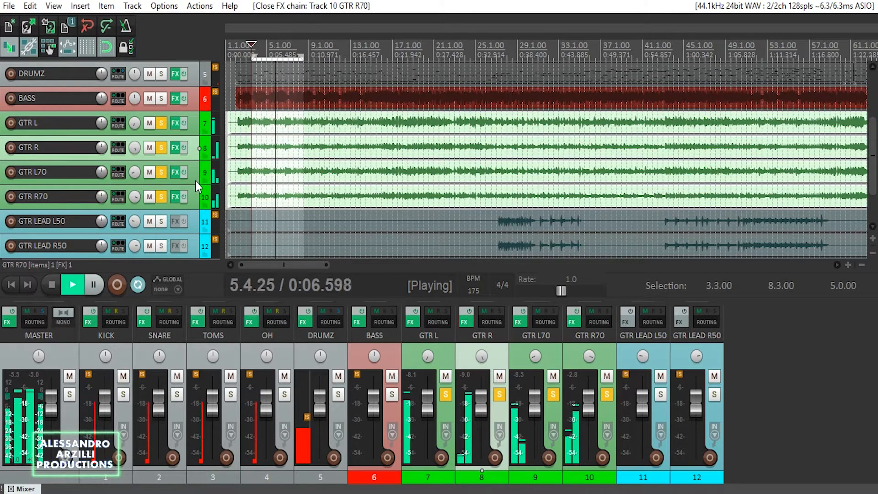
pyautogui.click(161, 172)
pyautogui.click(161, 147)
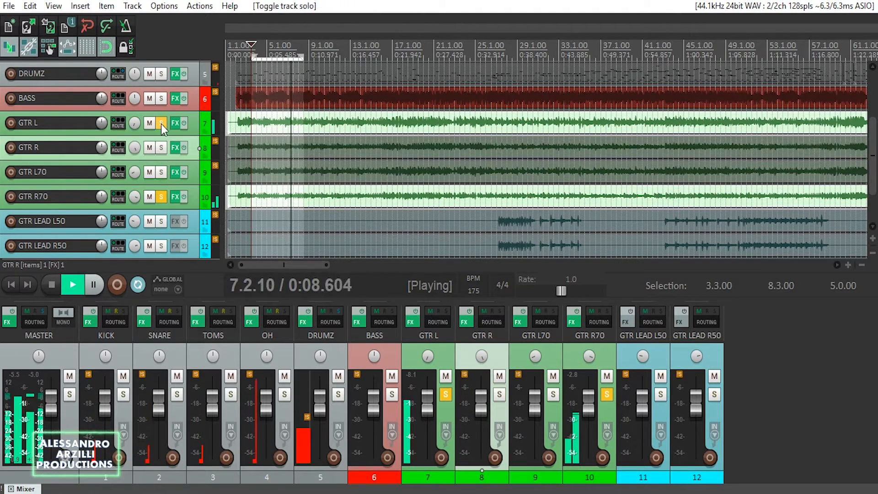
pyautogui.click(161, 123)
pyautogui.press('space')
pyautogui.hotkey('ctrl', 'z')
pyautogui.hotkey('ctrl', 'z')
pyautogui.hotkey('ctrl', 'z')
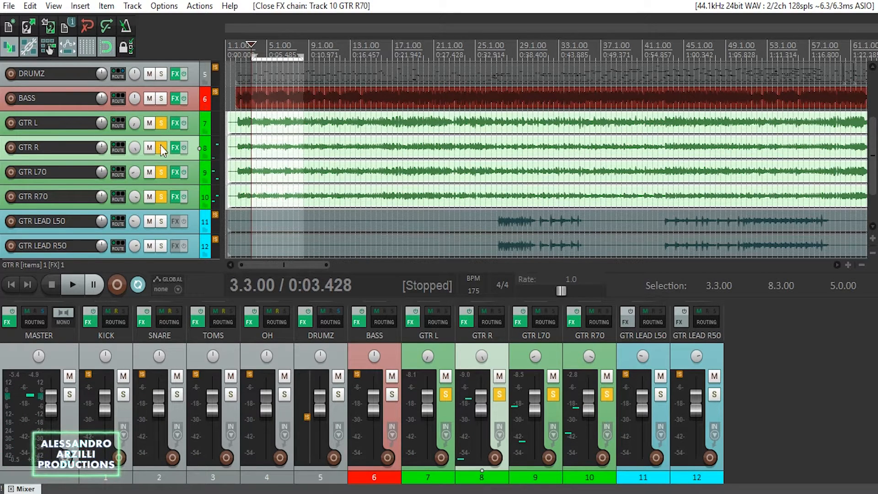
# Turn off solo on the four rhythm guitar tracks GTR L, GTR R, GTR L70 and GTR R70
pyautogui.hotkey('ctrl', 'shift', 'z')
pyautogui.hotkey('ctrl', 'shift', 'z')
pyautogui.hotkey('ctrl', 'shift', 'z')
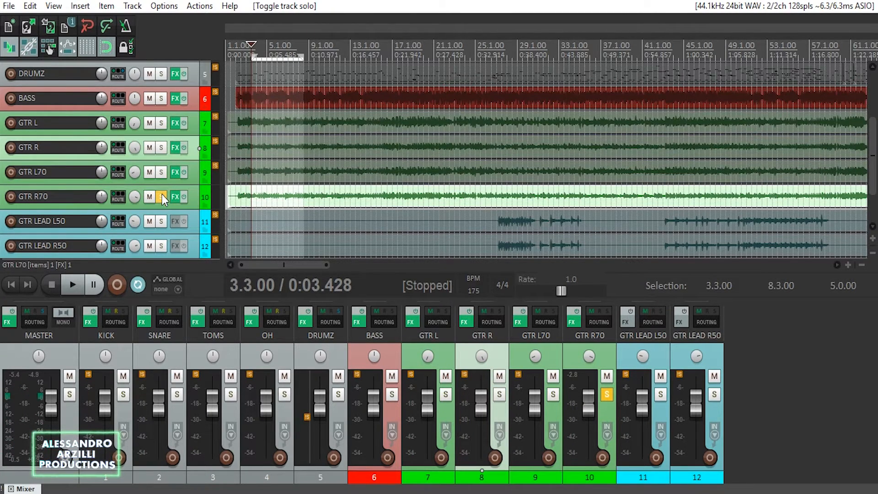
pyautogui.hotkey('ctrl', 'shift', 'z')
pyautogui.hotkey('ctrl', 'shift', 'z')
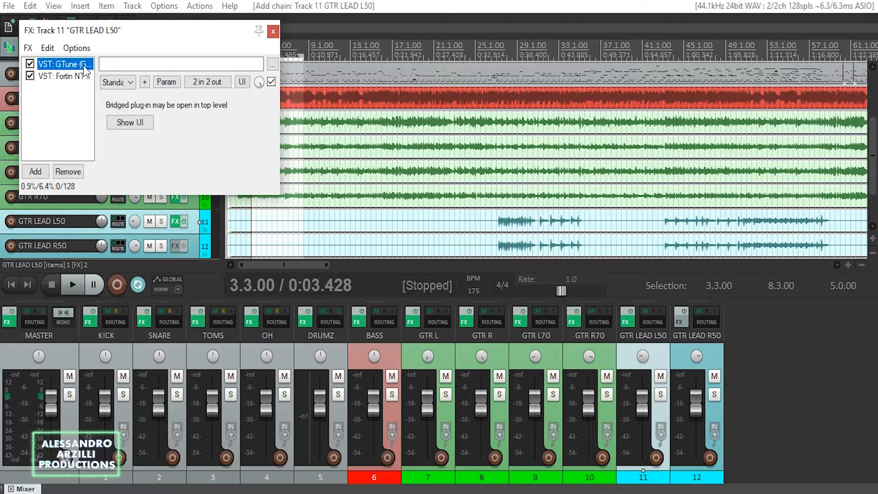
# Open the GTune tuner's interface on the GTR LEAD L50 track and move its window aside
pyautogui.click(130, 122)
pyautogui.moveTo(138, 11); pyautogui.dragTo(309, 94)
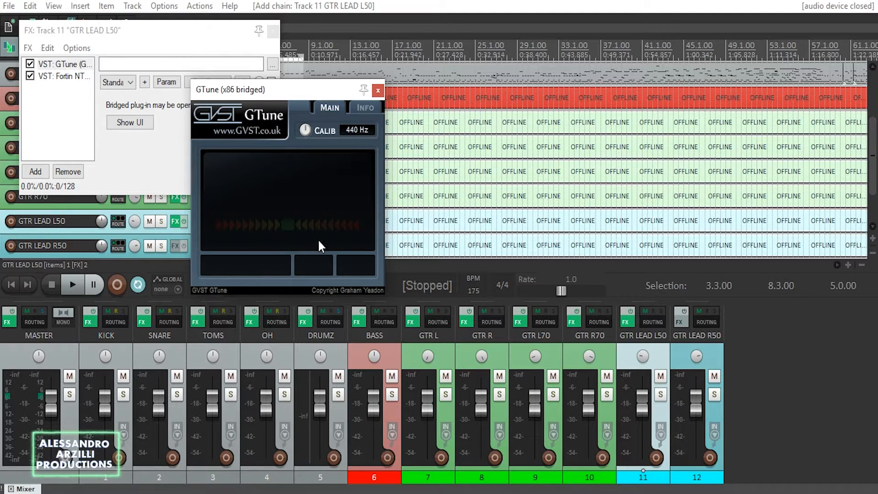
pyautogui.rightClick(353, 94)
pyautogui.click(320, 92)
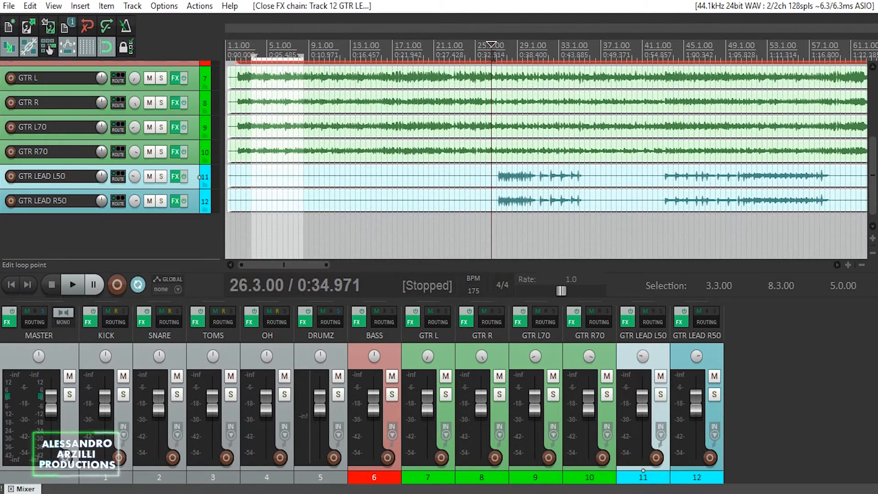
# Play the full mix from 26.3.00 to hear the lead guitars, stop, and view the whole arrangement
pyautogui.press('space')
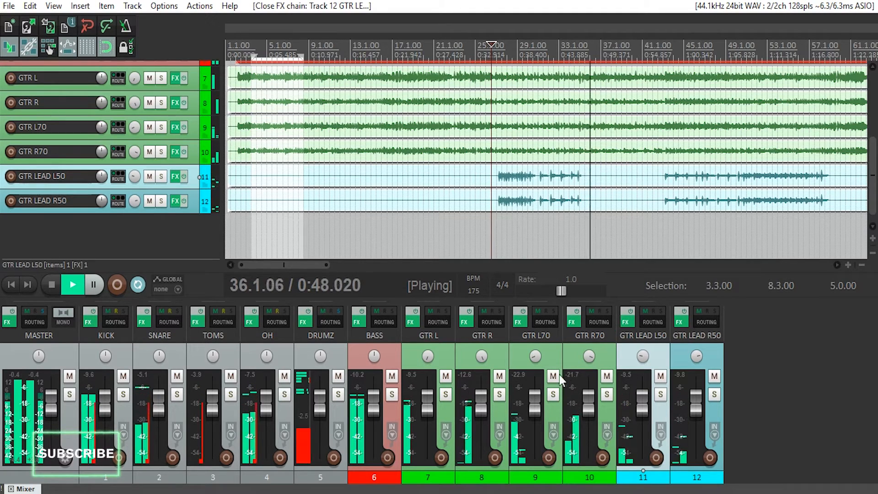
pyautogui.press('space')
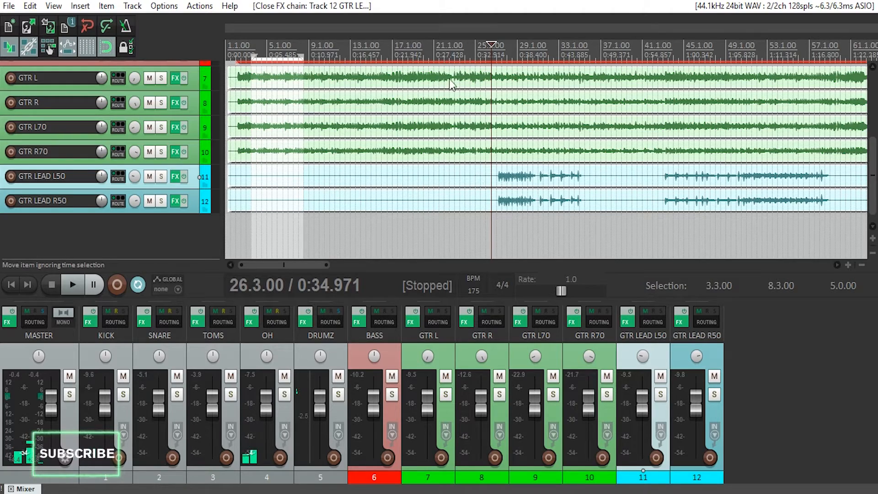
pyautogui.scroll(-4, 458, 146)
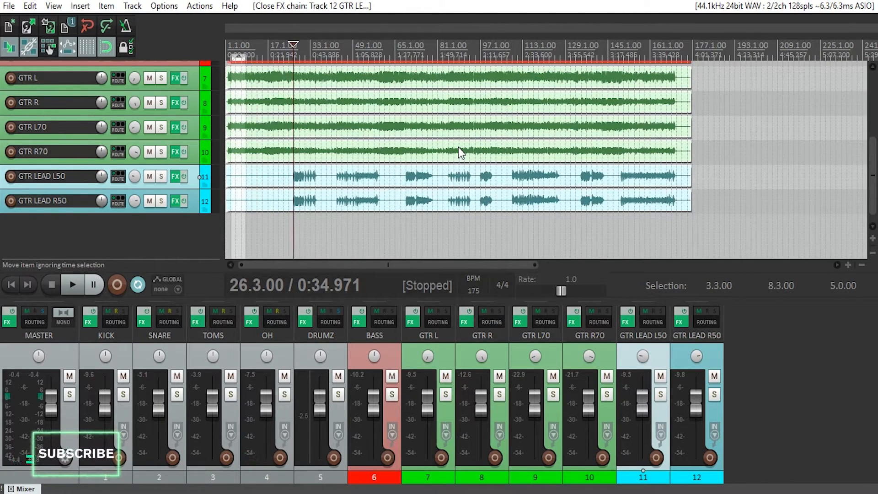
pyautogui.scroll(6, 458, 147)
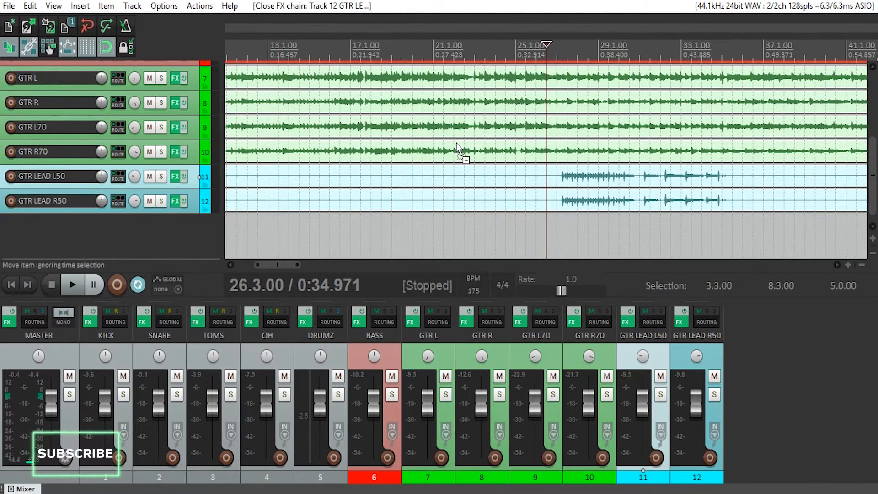
pyautogui.click(170, 234)
pyautogui.scroll(5, 171, 234)
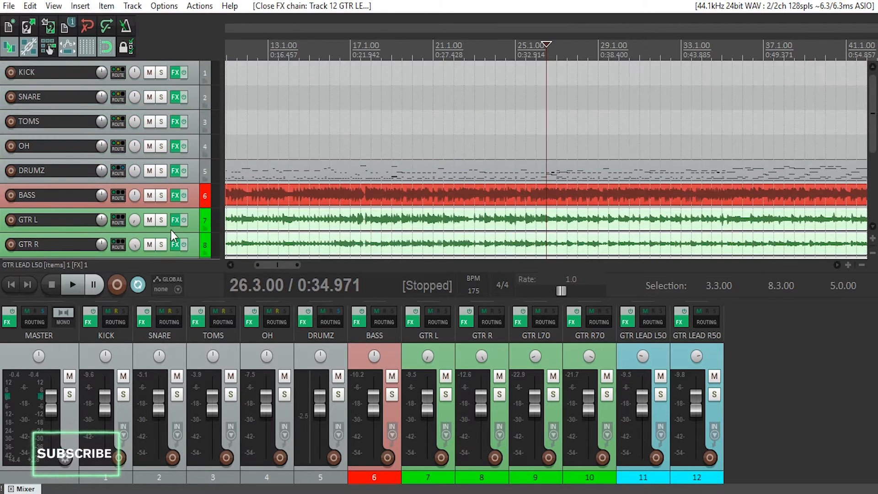
pyautogui.scroll(-4, 171, 234)
pyautogui.scroll(-1, 171, 229)
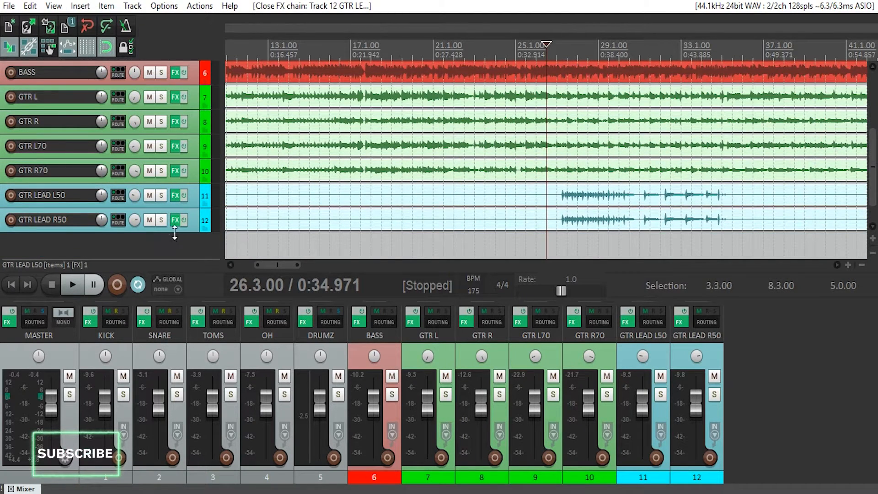
pyautogui.click(310, 339)
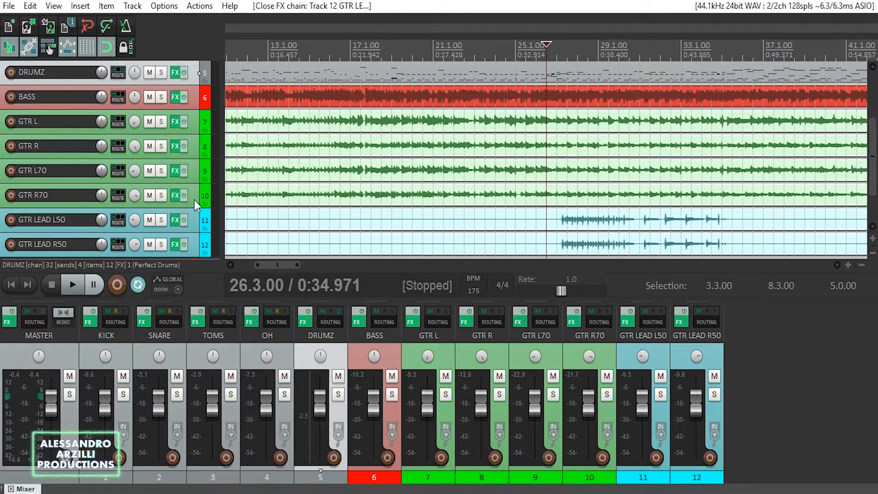
pyautogui.scroll(-2, 192, 211)
pyautogui.click(183, 239)
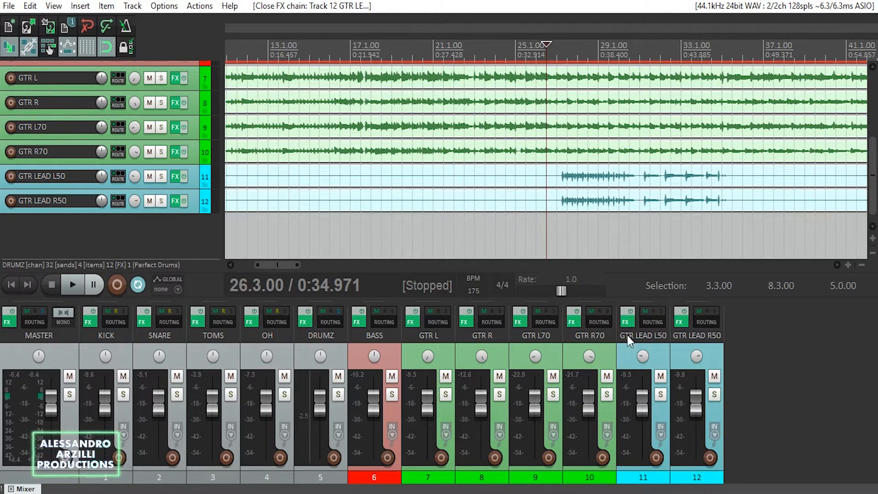
# Add a new track below GTR LEAD R50 and name it BUS RHYTHM GTRZ
pyautogui.doubleClick(192, 232)
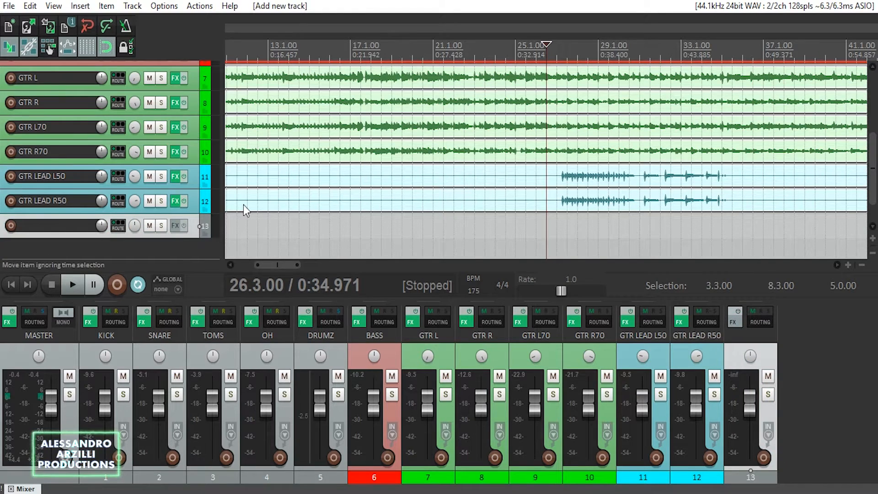
pyautogui.doubleClick(43, 226)
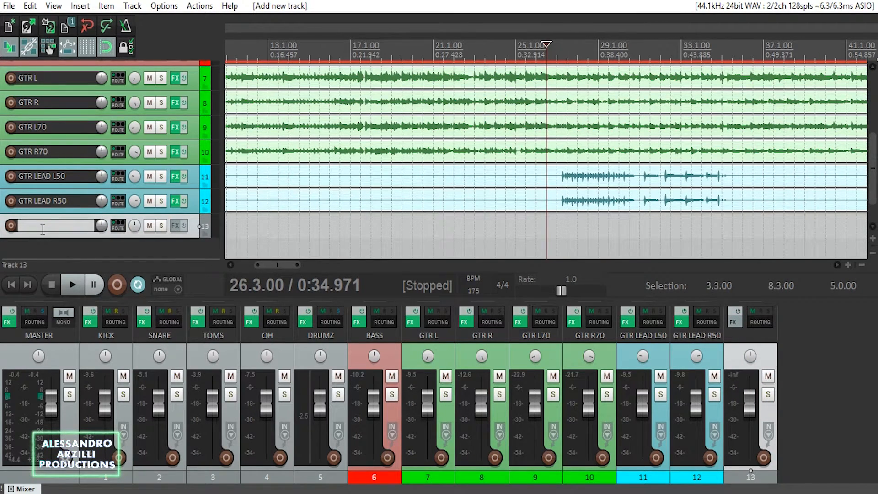
pyautogui.write('BUS RHYTHM GTRZ')
pyautogui.press('Return')
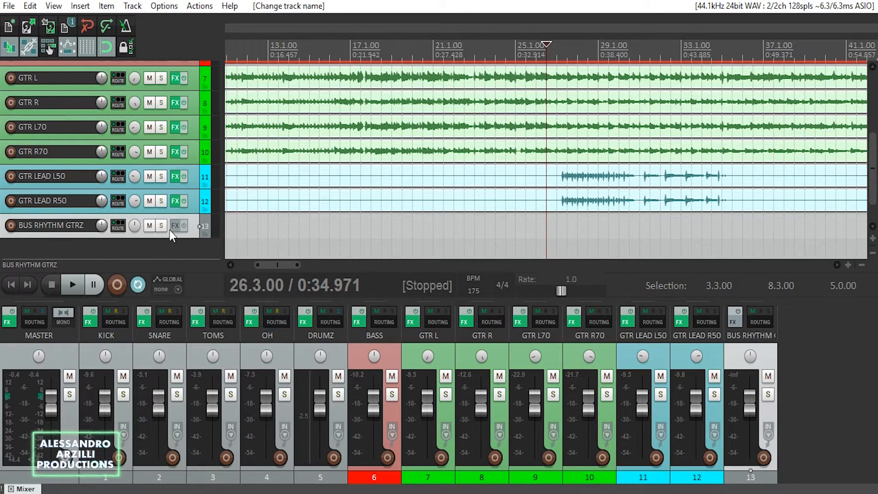
# Set the track color of BUS RHYTHM GTRZ to bright yellow
pyautogui.rightClick(195, 229)
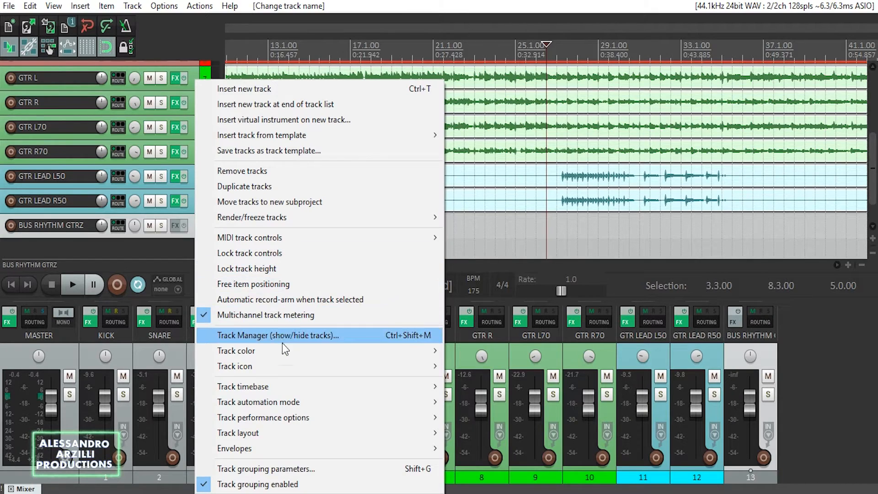
pyautogui.moveTo(339, 353)
pyautogui.click(467, 348)
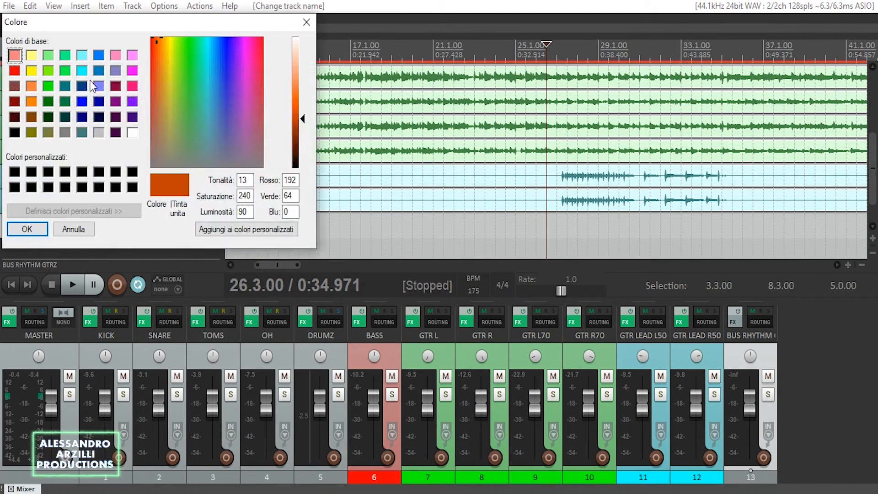
pyautogui.click(33, 72)
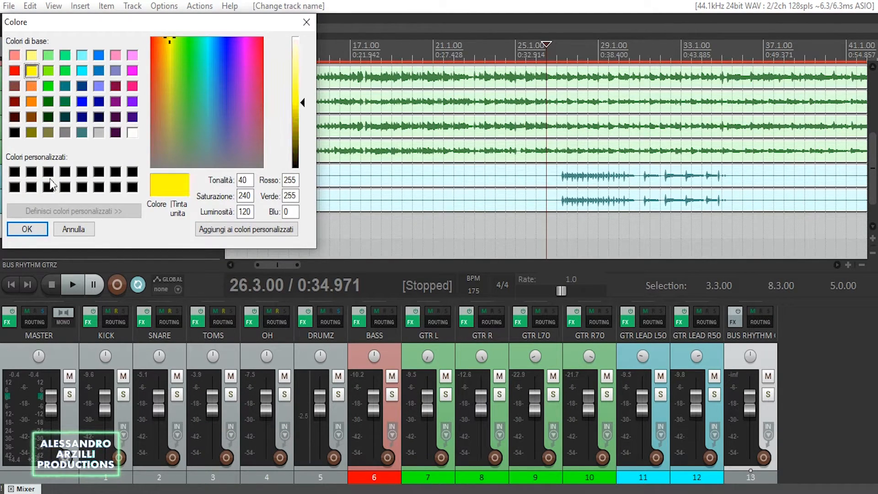
pyautogui.click(35, 229)
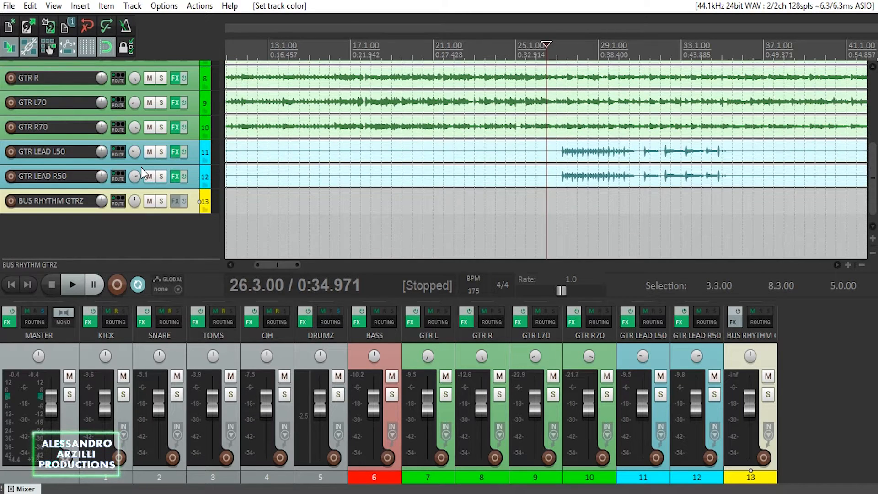
# Add a new track below BUS RHYTHM GTRZ and name it BUS LEAD GTRZ
pyautogui.click(177, 230)
pyautogui.doubleClick(178, 230)
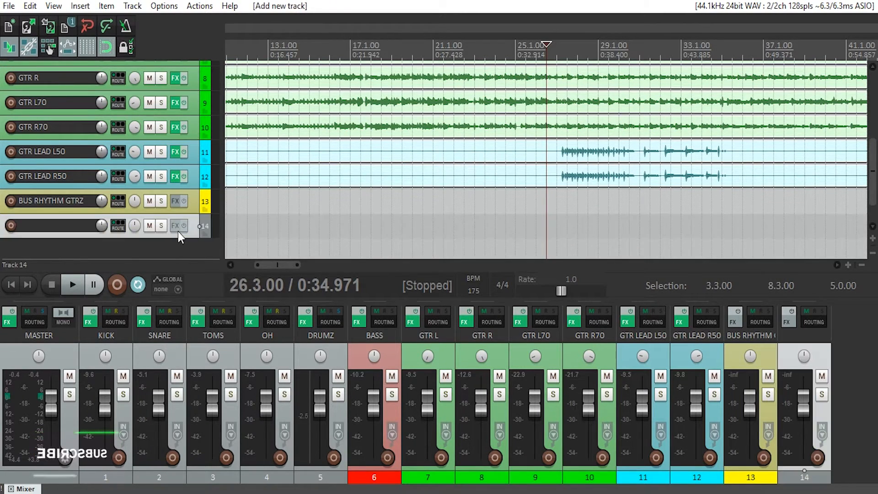
pyautogui.doubleClick(67, 227)
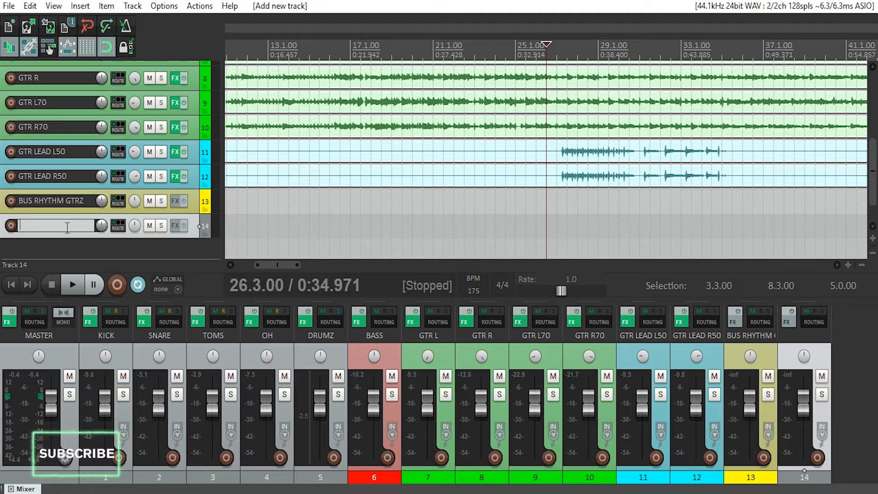
pyautogui.write('BUS LEAD GTRZ')
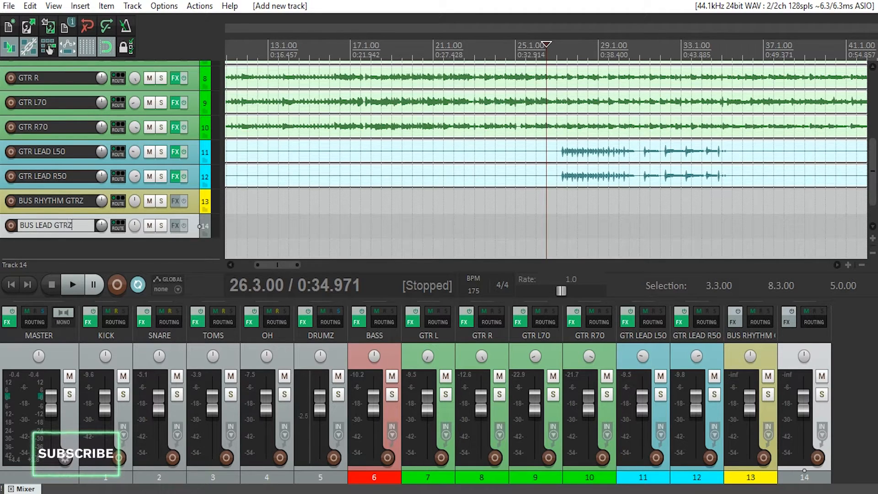
pyautogui.press('Return')
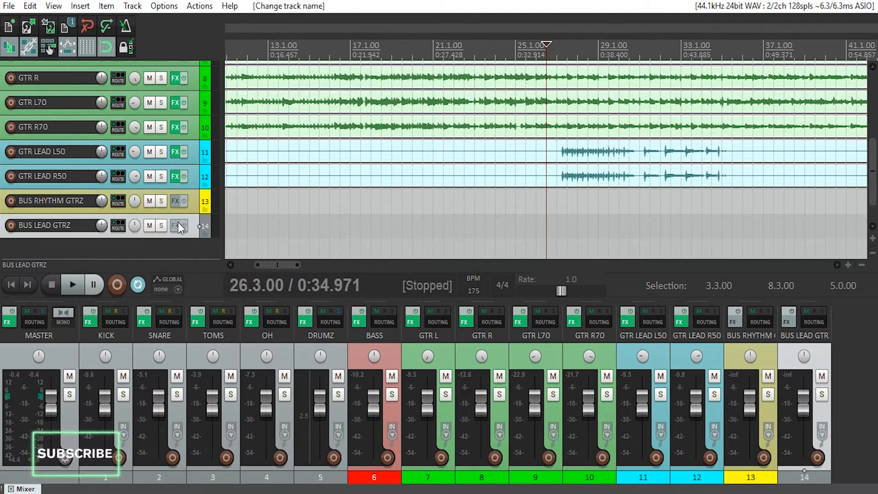
# Set the track color of BUS LEAD GTRZ to bright pink
pyautogui.rightClick(193, 228)
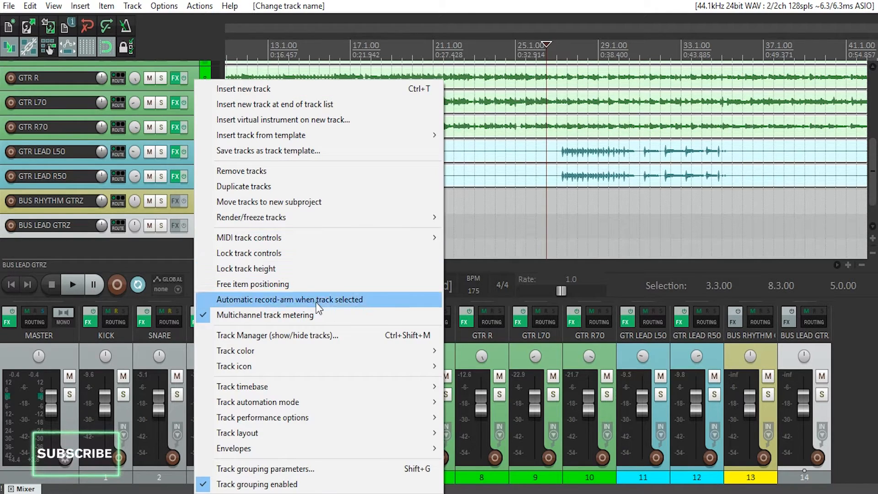
pyautogui.moveTo(352, 351)
pyautogui.click(504, 351)
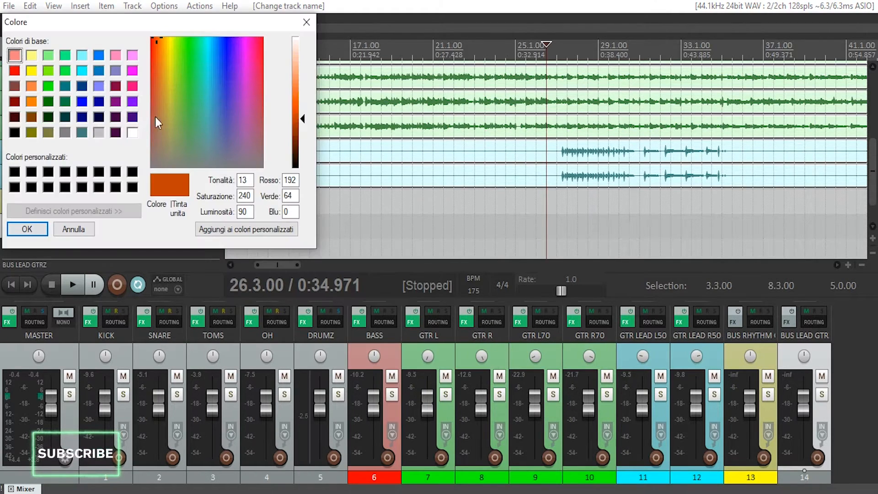
pyautogui.click(131, 86)
pyautogui.click(27, 229)
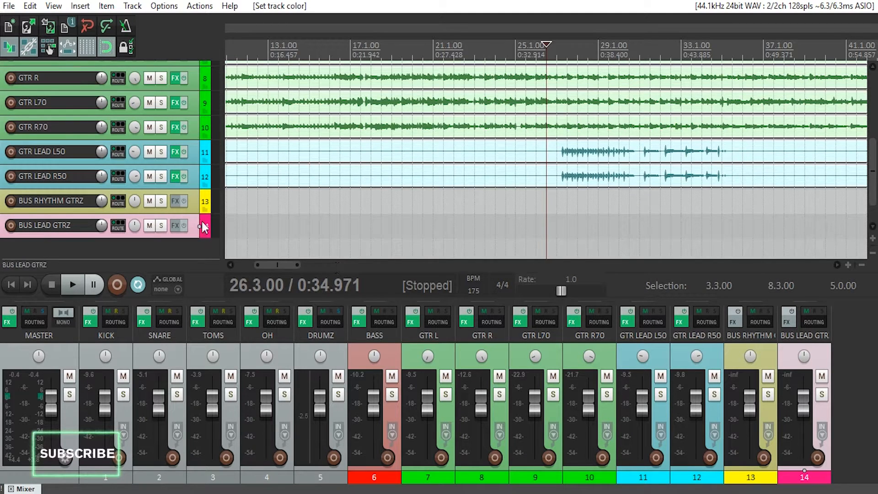
pyautogui.click(197, 202)
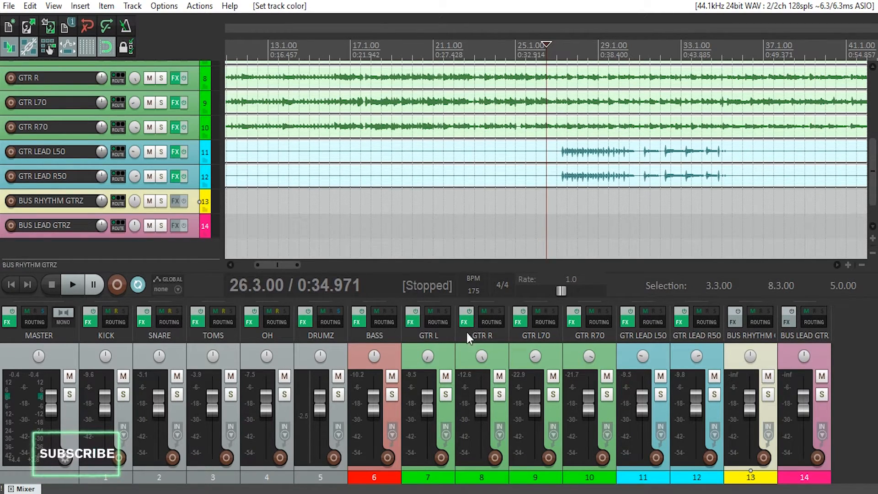
pyautogui.click(437, 332)
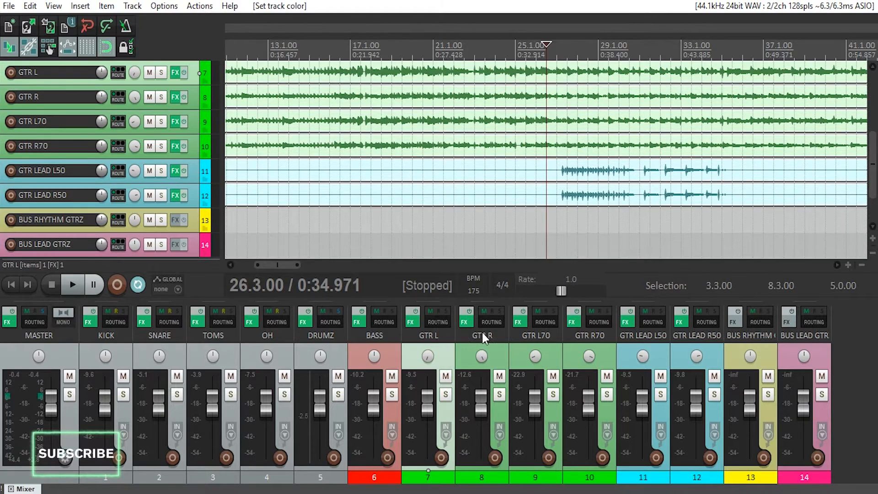
pyautogui.click(483, 333)
pyautogui.click(540, 336)
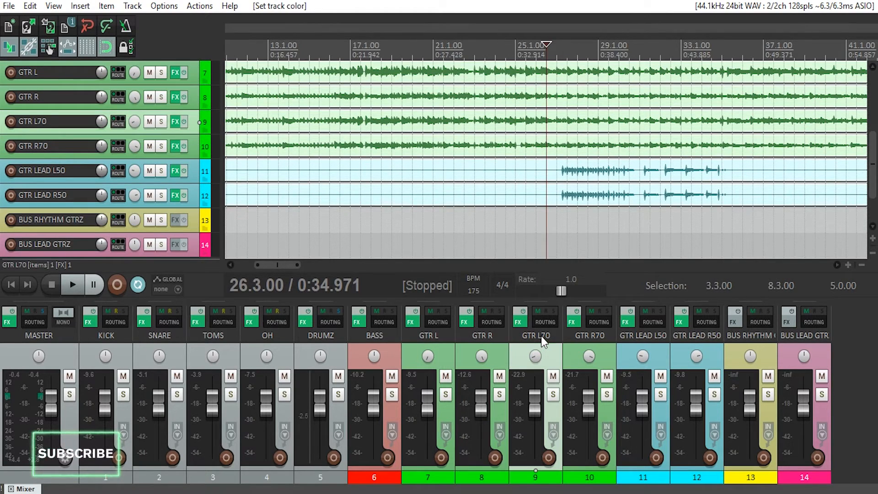
pyautogui.click(587, 337)
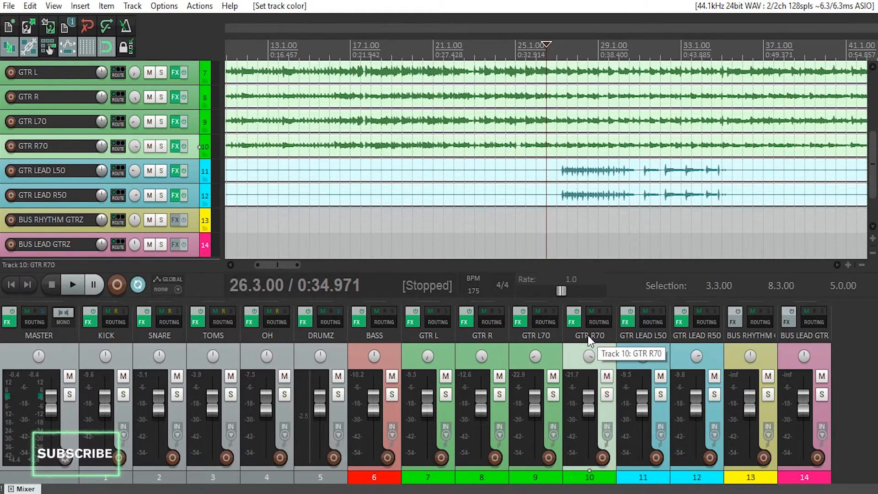
pyautogui.click(758, 336)
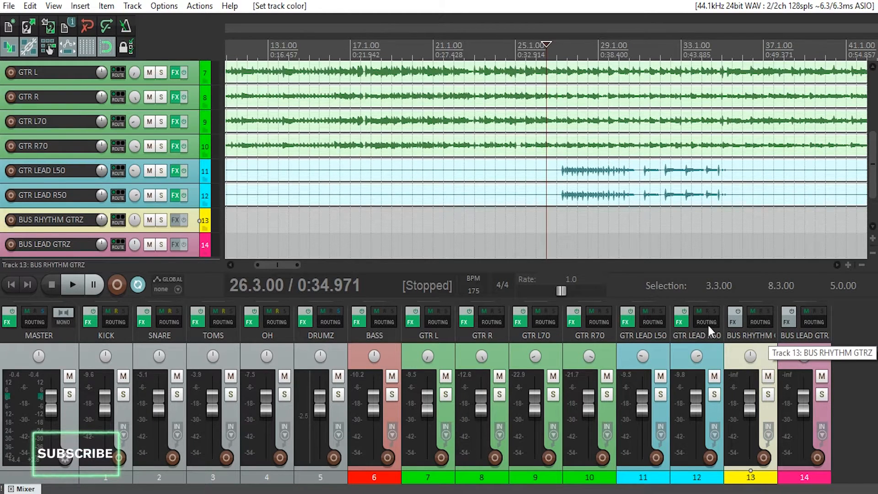
# Disable the master send of the GTR L track and route it to BUS RHYTHM GTRZ with a new send
pyautogui.scroll(1, 195, 177)
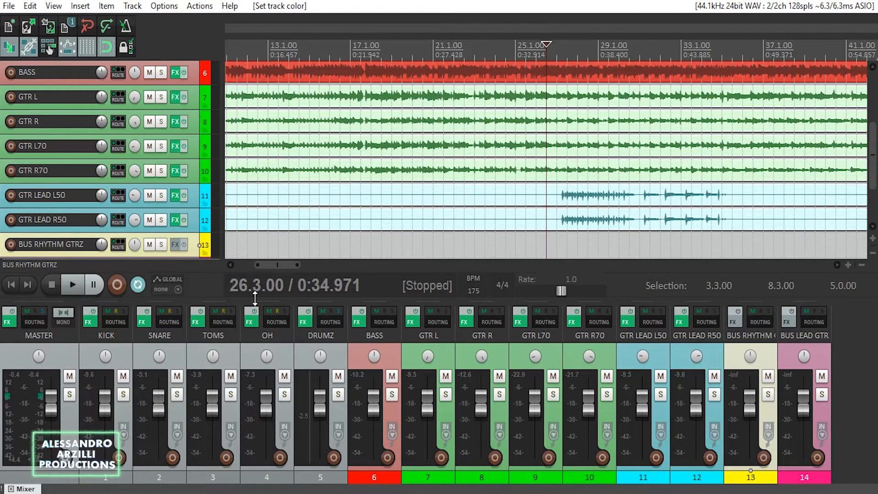
pyautogui.scroll(1, 197, 193)
pyautogui.click(194, 125)
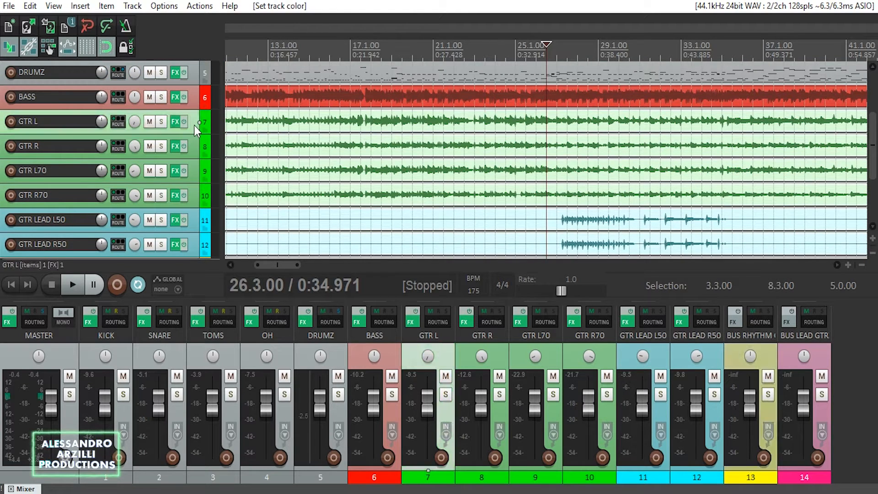
pyautogui.click(119, 122)
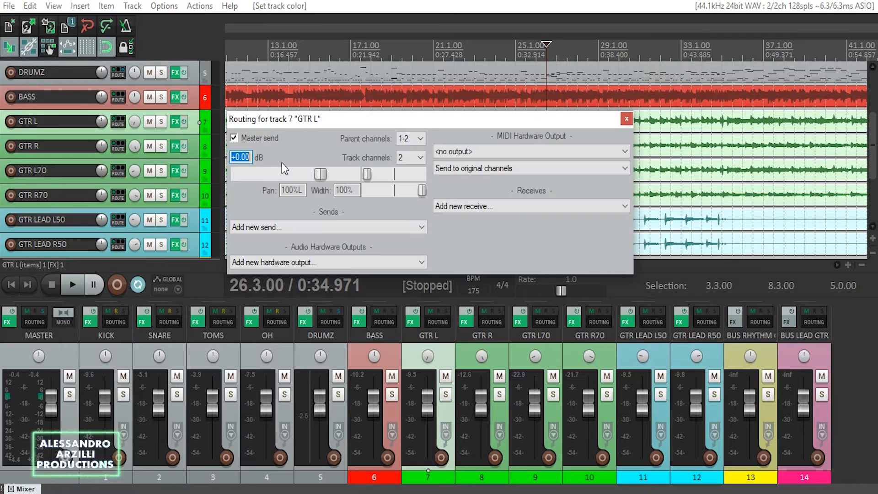
pyautogui.moveTo(301, 119); pyautogui.dragTo(367, 120)
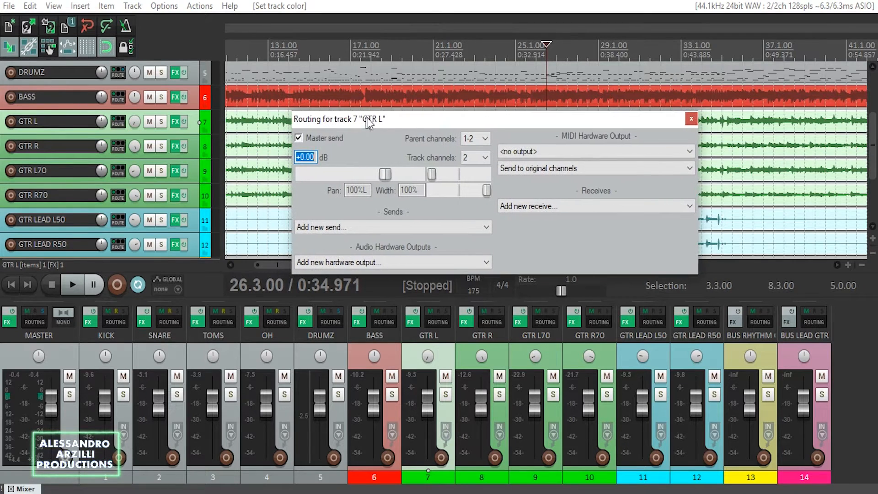
pyautogui.click(300, 138)
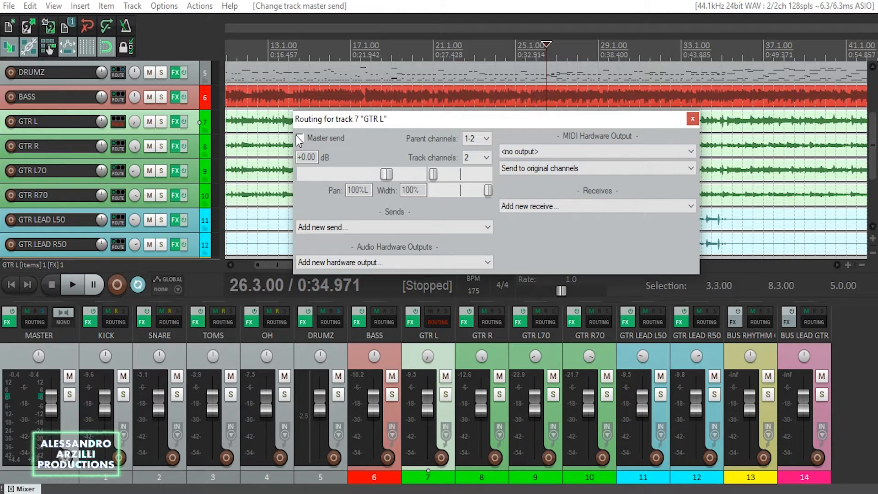
pyautogui.click(348, 226)
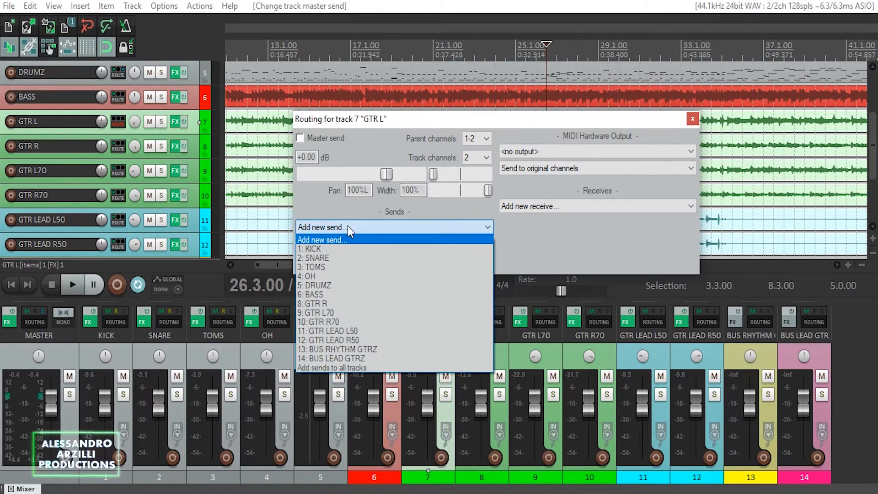
pyautogui.click(358, 349)
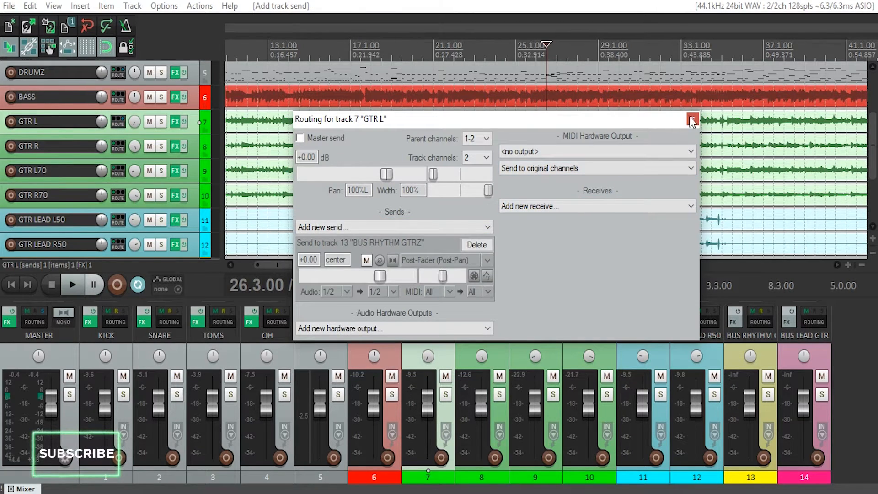
pyautogui.click(692, 119)
# Play from 13.1.00 and solo GTR L and BUS RHYTHM GTRZ in turn to check the routing, with both unsoloed at the end
pyautogui.click(271, 65)
pyautogui.press('space')
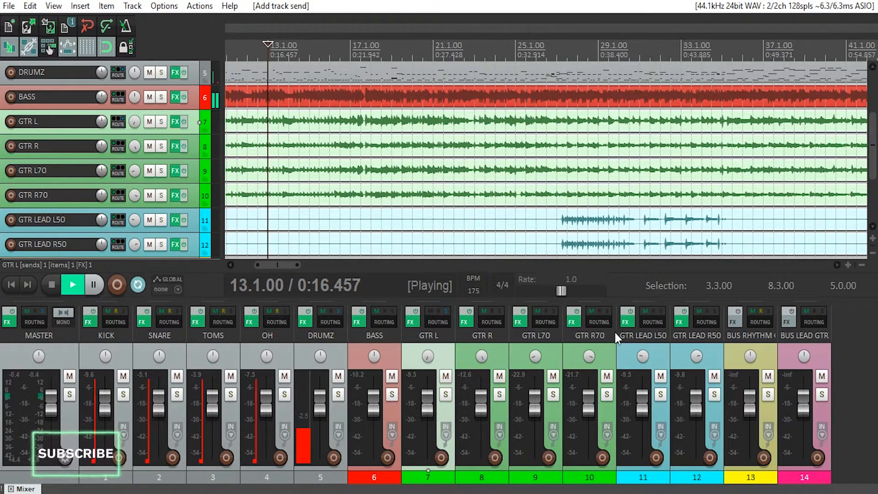
pyautogui.click(448, 399)
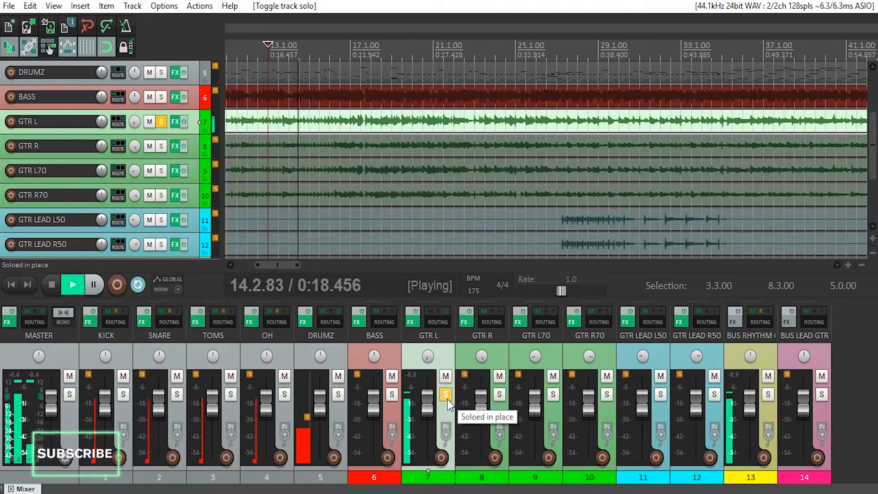
pyautogui.click(447, 398)
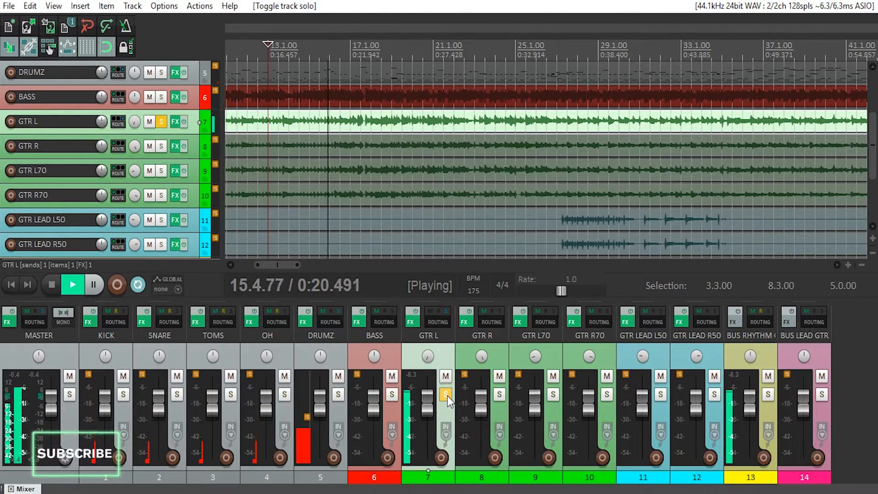
pyautogui.click(772, 393)
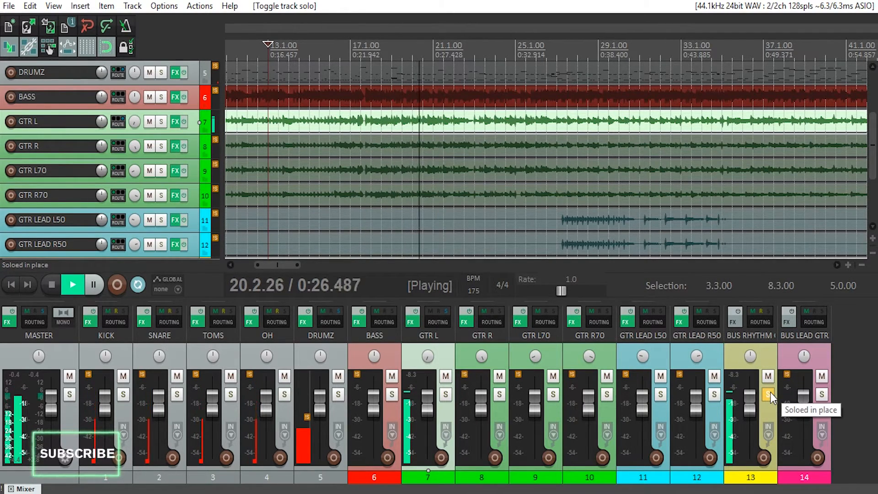
pyautogui.click(770, 393)
pyautogui.press('space')
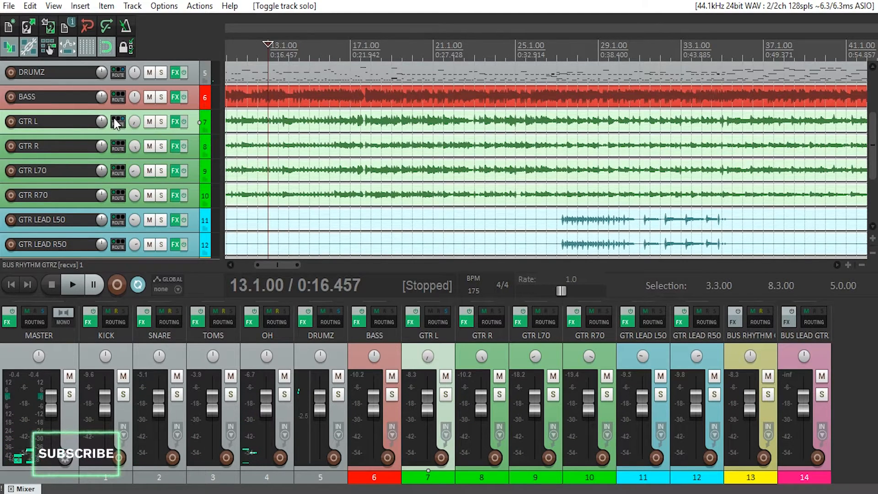
# Disable the master send of the GTR R track and add a send from it to BUS RHYTHM GTRZ
pyautogui.moveTo(115, 123)
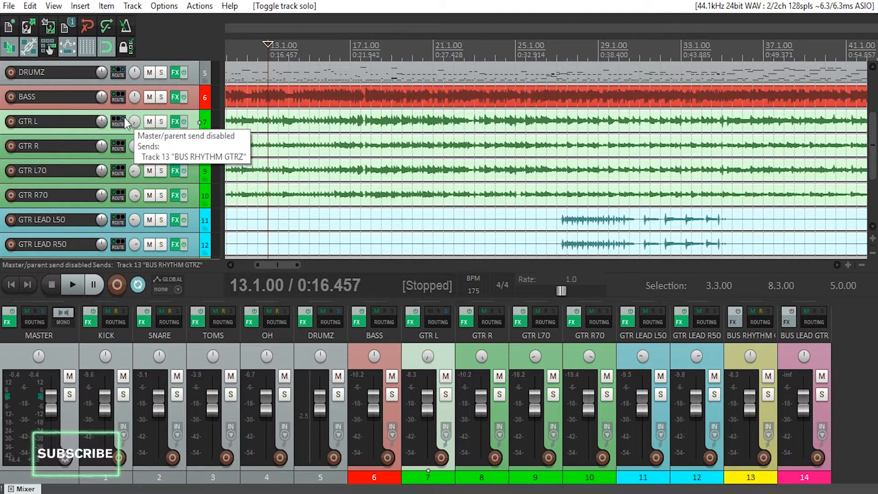
pyautogui.scroll(-2, 140, 138)
pyautogui.scroll(-1, 98, 199)
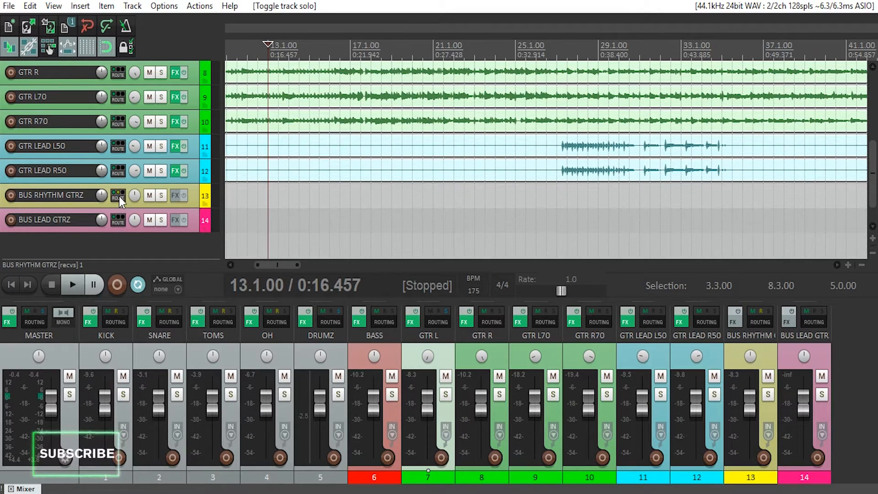
pyautogui.moveTo(119, 196)
pyautogui.scroll(3, 119, 193)
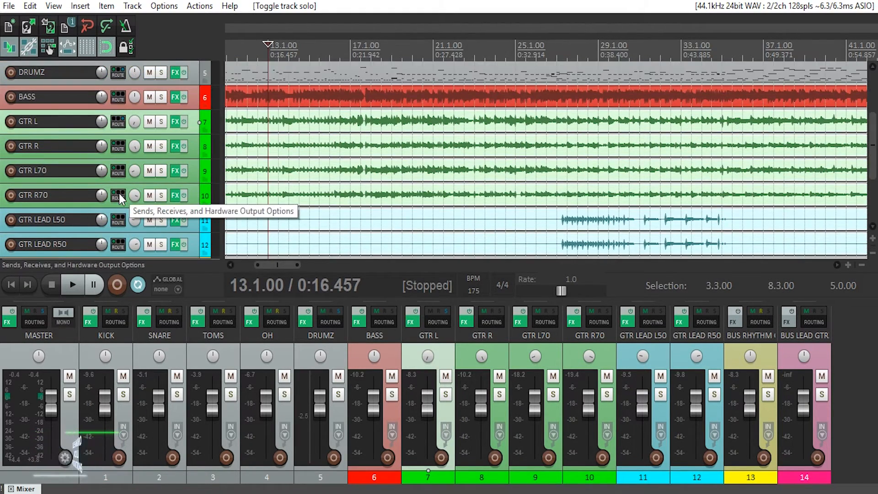
pyautogui.click(120, 149)
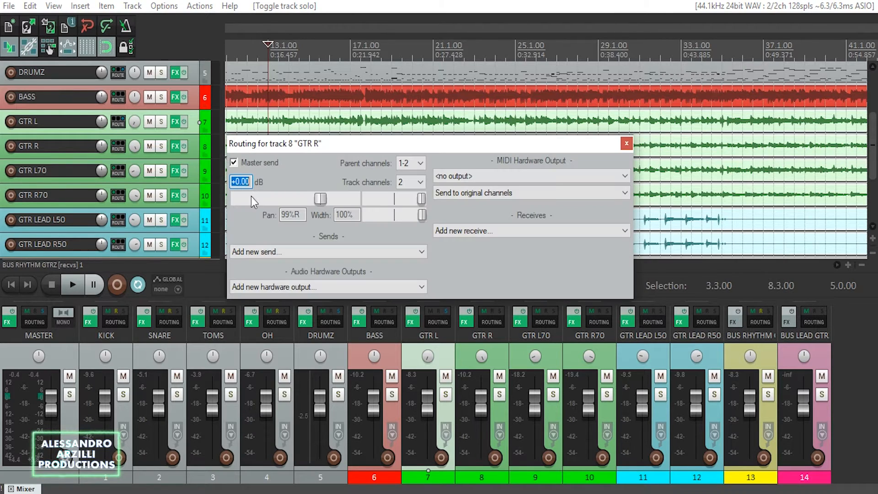
pyautogui.click(234, 162)
pyautogui.click(279, 253)
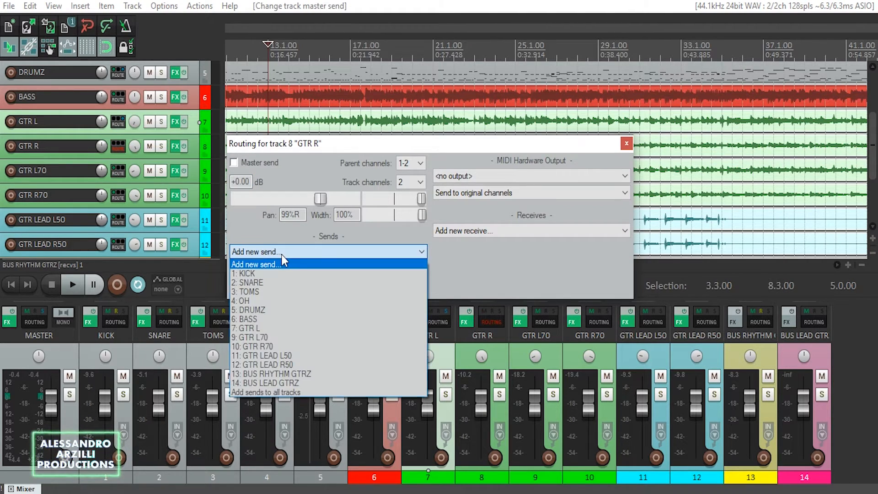
pyautogui.click(270, 373)
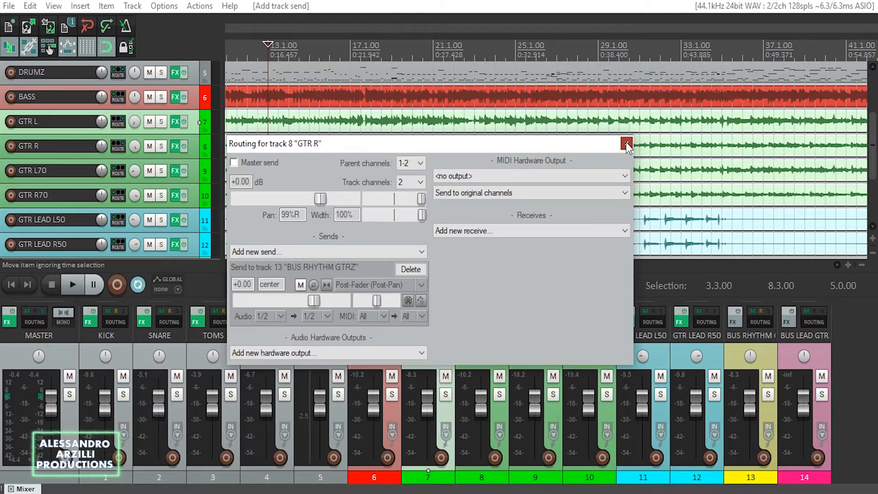
pyautogui.click(627, 145)
# Disable the master send of the GTR L70 track and route it to BUS RHYTHM GTRZ with a new send
pyautogui.scroll(-1, 162, 169)
pyautogui.click(119, 146)
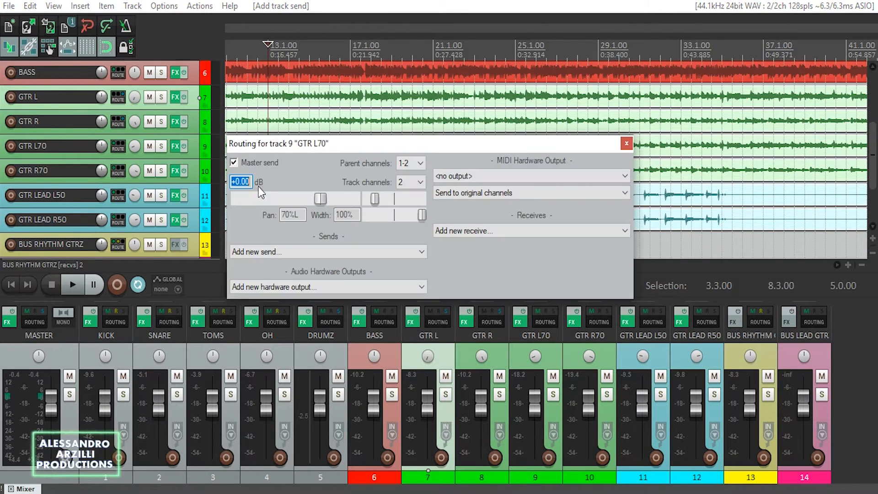
pyautogui.click(243, 163)
pyautogui.click(312, 252)
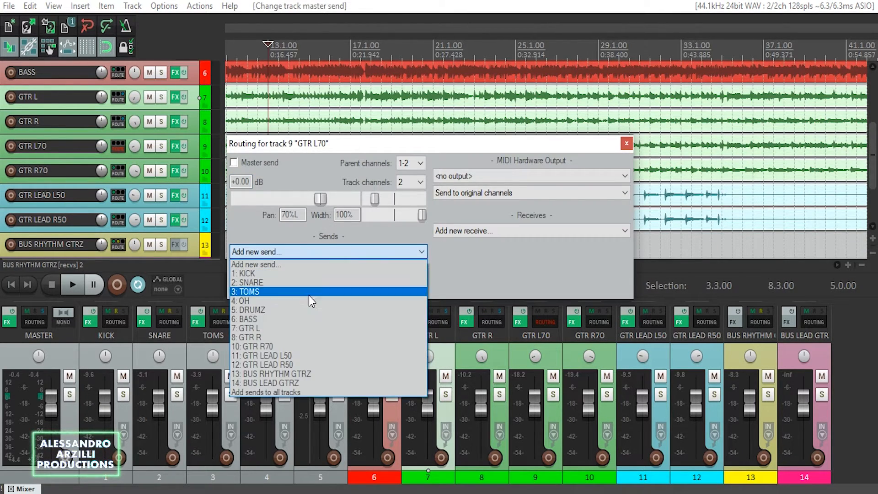
pyautogui.click(287, 364)
pyautogui.click(627, 144)
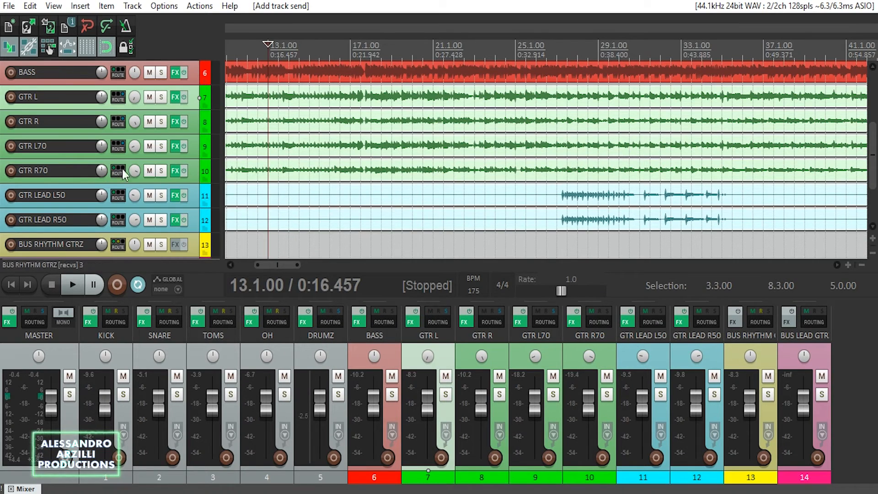
# Disable the master send of the GTR R70 track and add a send from it to BUS RHYTHM GTRZ
pyautogui.click(122, 173)
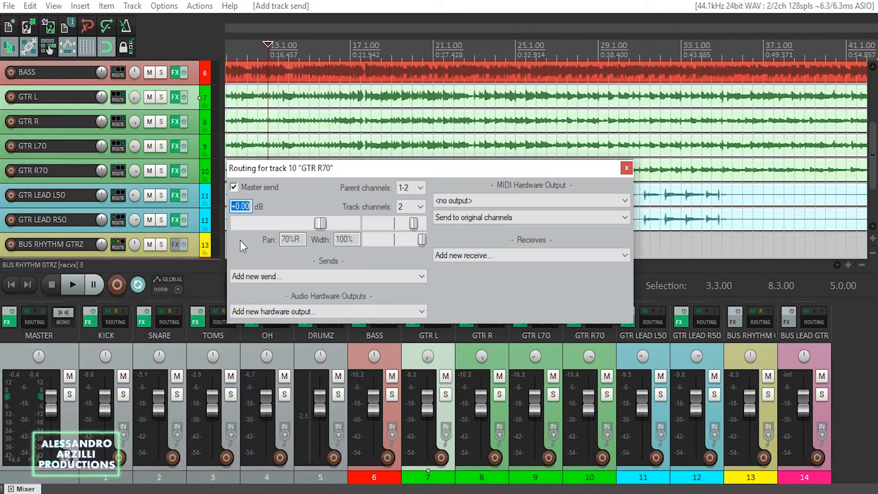
pyautogui.click(234, 187)
pyautogui.click(274, 276)
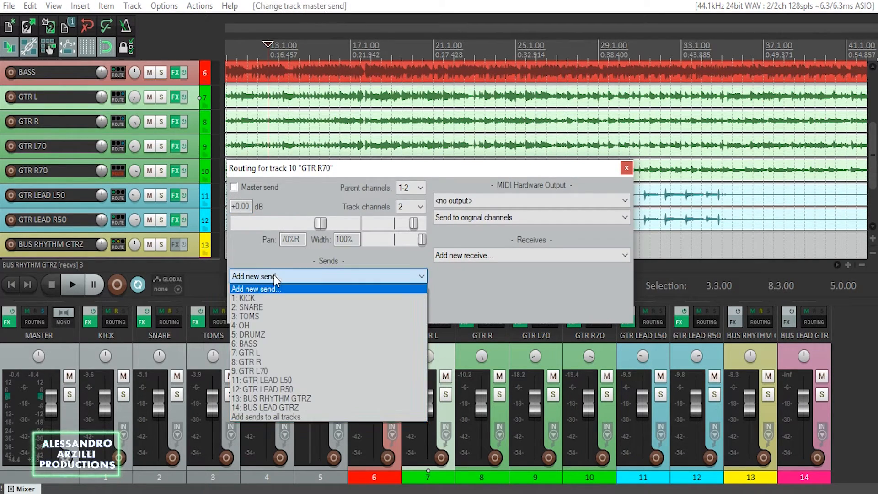
pyautogui.click(275, 398)
pyautogui.click(626, 168)
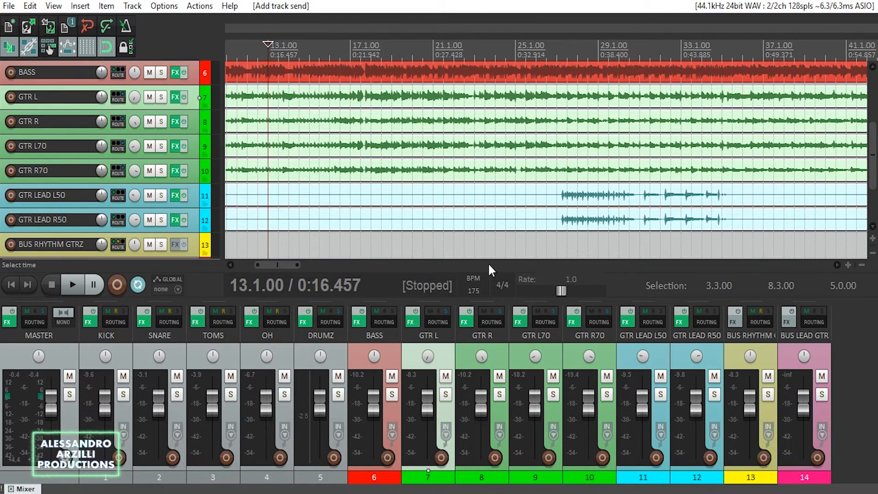
# Solo BUS RHYTHM GTRZ, play from 13.1.00 and raise the GTR R volume slightly to balance the rhythm guitars
pyautogui.click(768, 395)
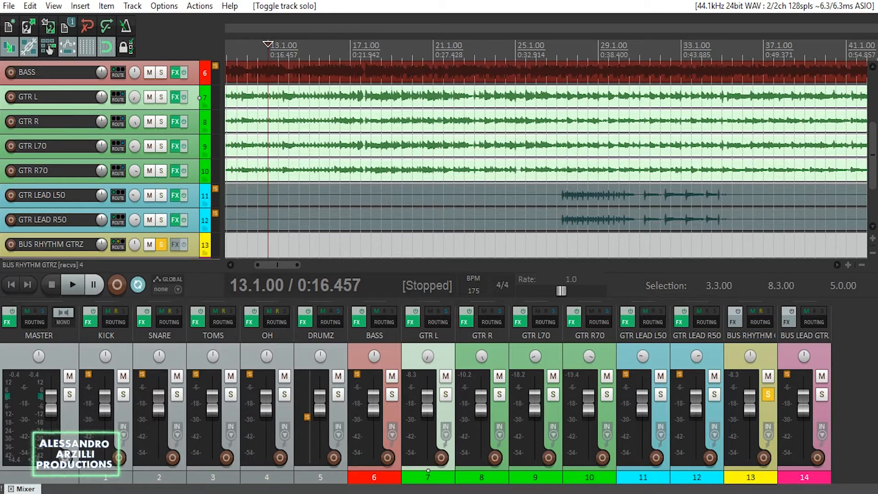
pyautogui.press('space')
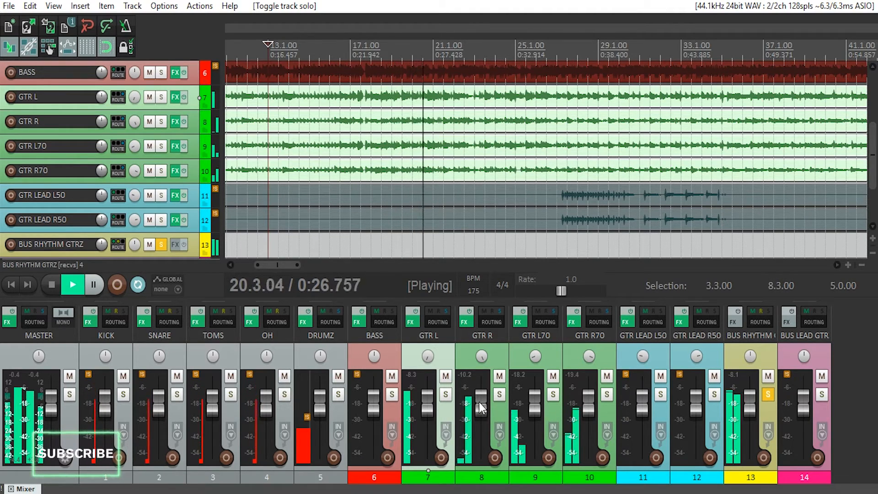
pyautogui.moveTo(480, 407)
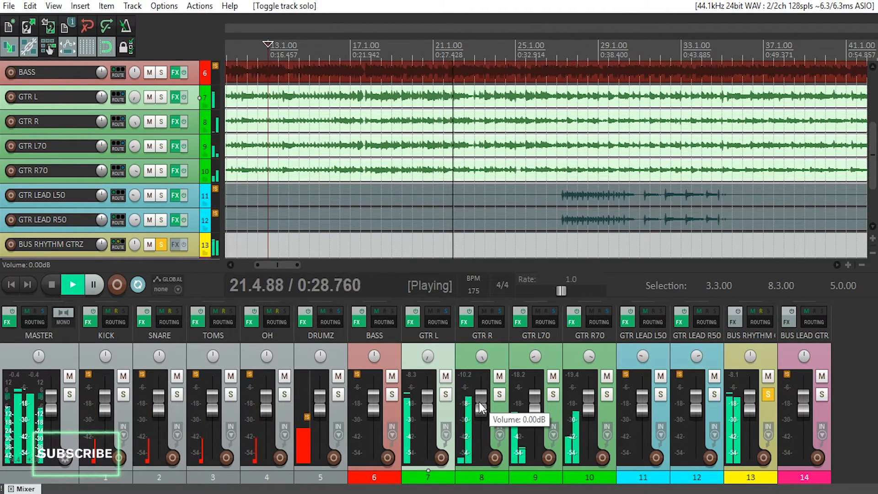
pyautogui.click(480, 359)
pyautogui.click(484, 407)
pyautogui.press('space')
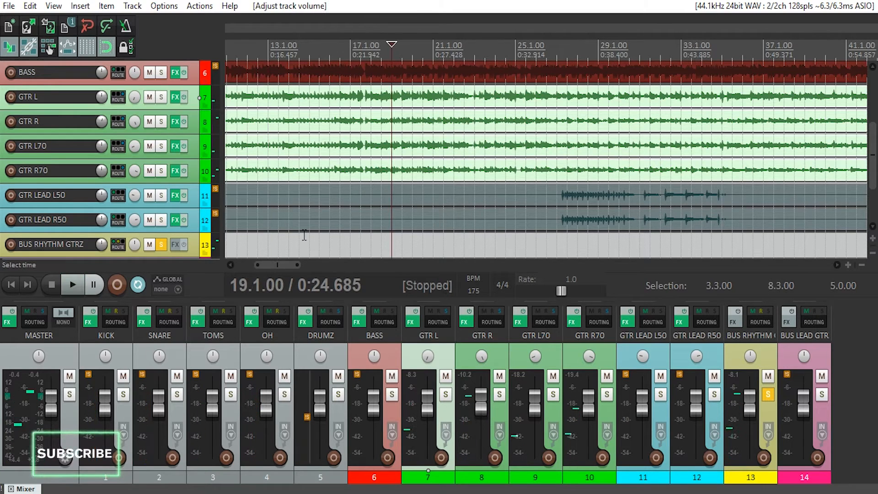
# Disable the master send of the GTR LEAD L50 track and route it to BUS LEAD GTRZ with a new send
pyautogui.scroll(-2, 198, 194)
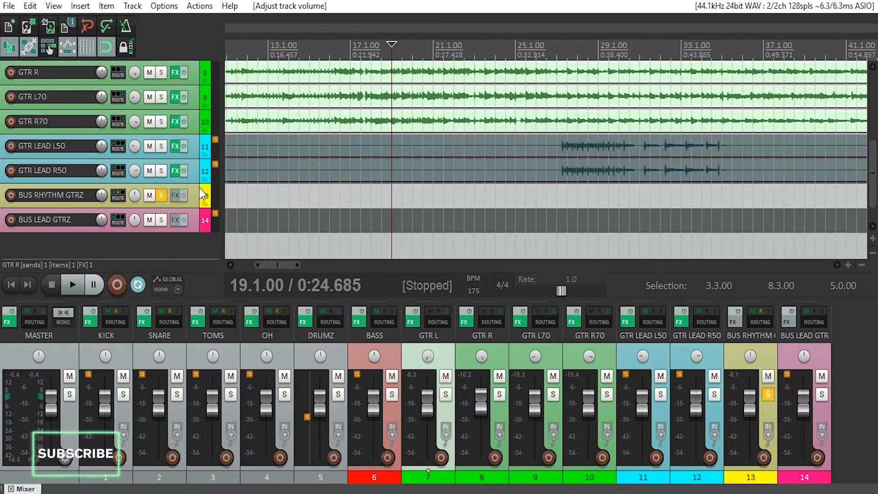
pyautogui.click(194, 148)
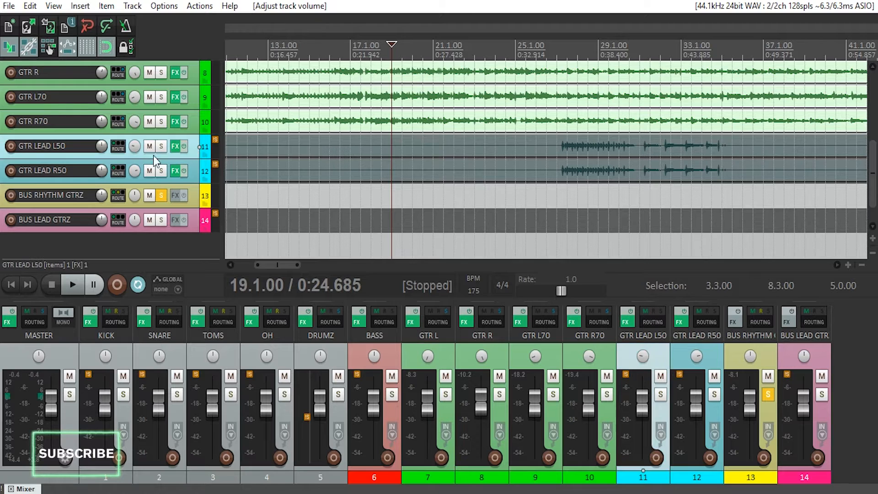
pyautogui.click(118, 147)
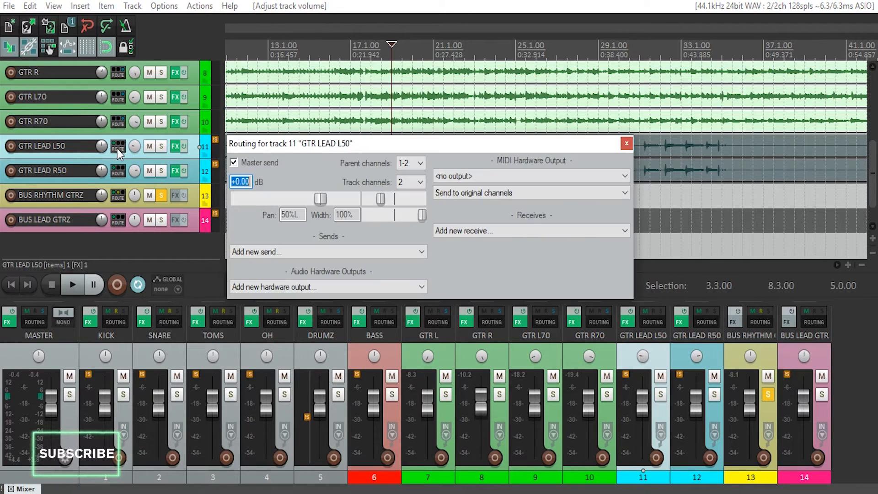
pyautogui.moveTo(257, 145); pyautogui.dragTo(262, 135)
pyautogui.click(243, 152)
pyautogui.click(285, 242)
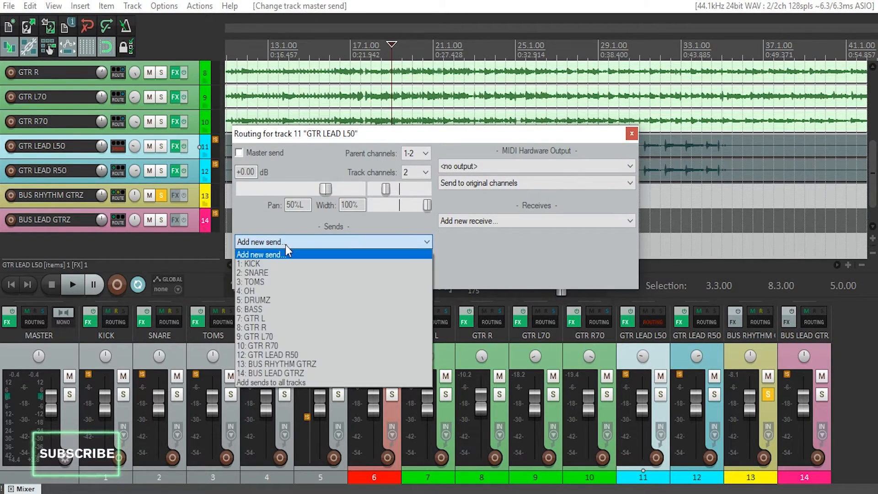
pyautogui.click(281, 374)
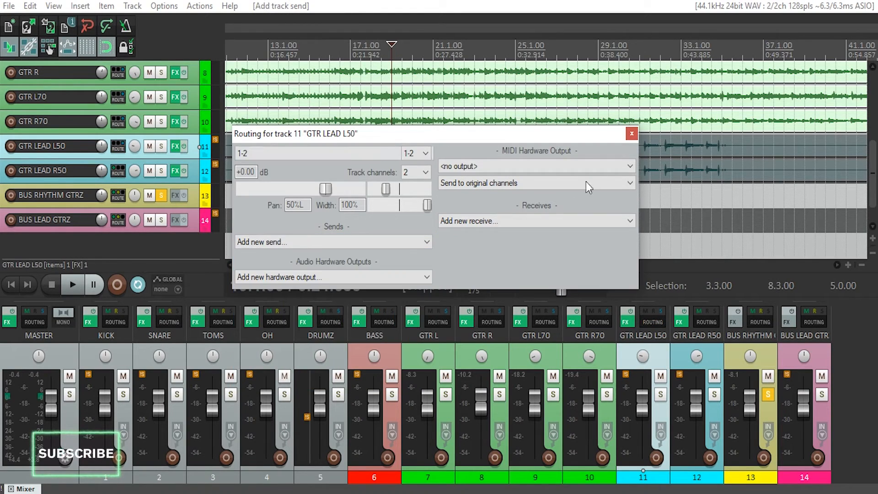
pyautogui.click(633, 133)
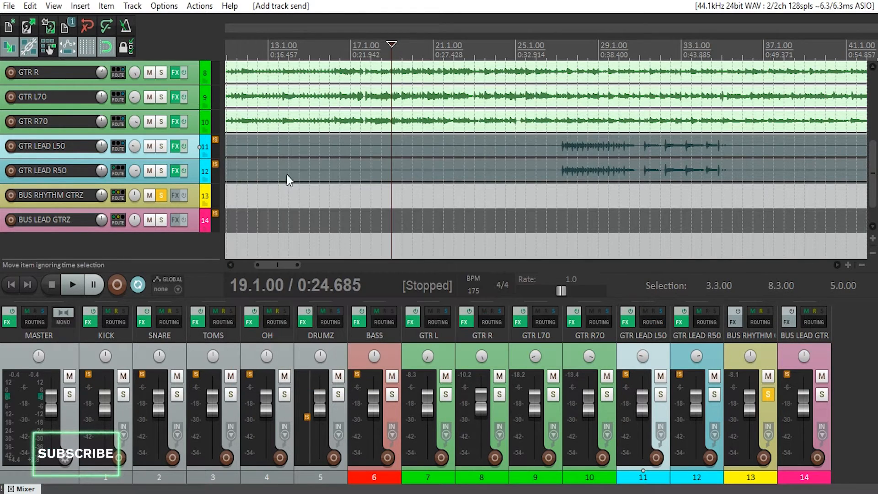
# Disable the master send of the GTR LEAD R50 track and add a send from it to BUS LEAD GTRZ
pyautogui.click(118, 171)
pyautogui.click(234, 187)
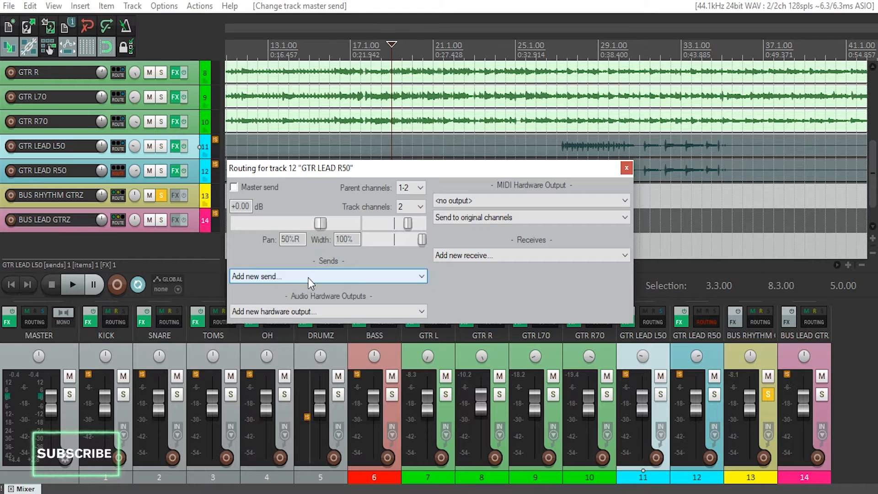
pyautogui.click(309, 278)
pyautogui.click(280, 408)
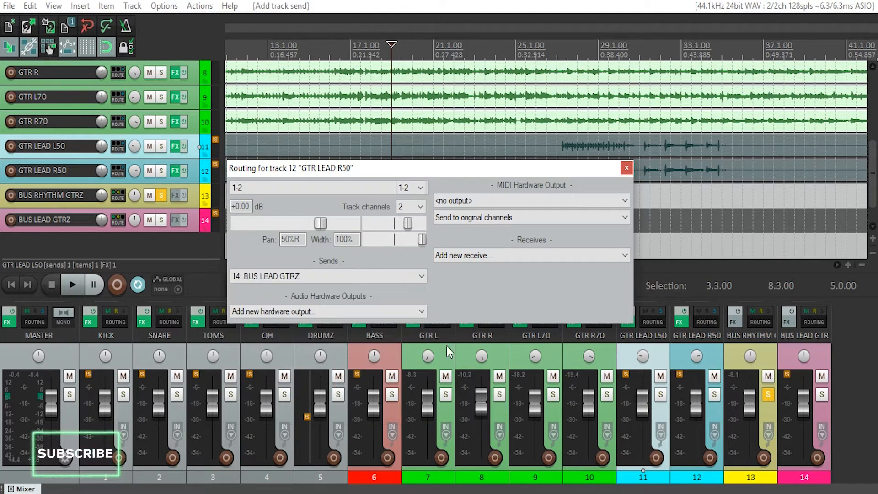
pyautogui.click(627, 168)
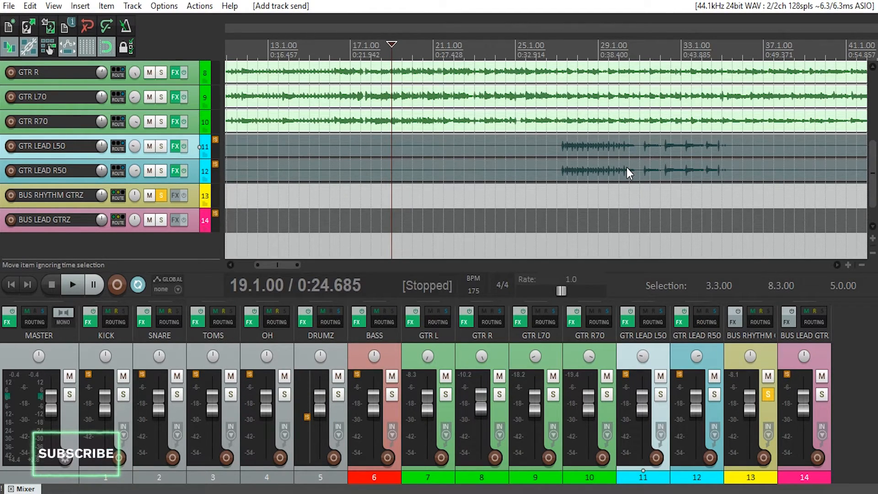
# Unsolo BUS RHYTHM GTRZ, solo BUS LEAD GTRZ and play from the first lead guitar entry to check the routing
pyautogui.click(769, 394)
pyautogui.click(822, 394)
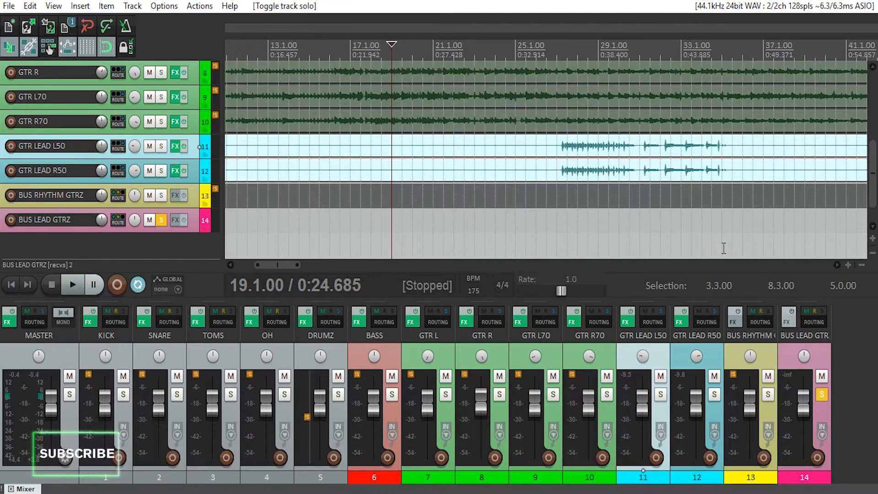
pyautogui.click(568, 36)
pyautogui.press('space')
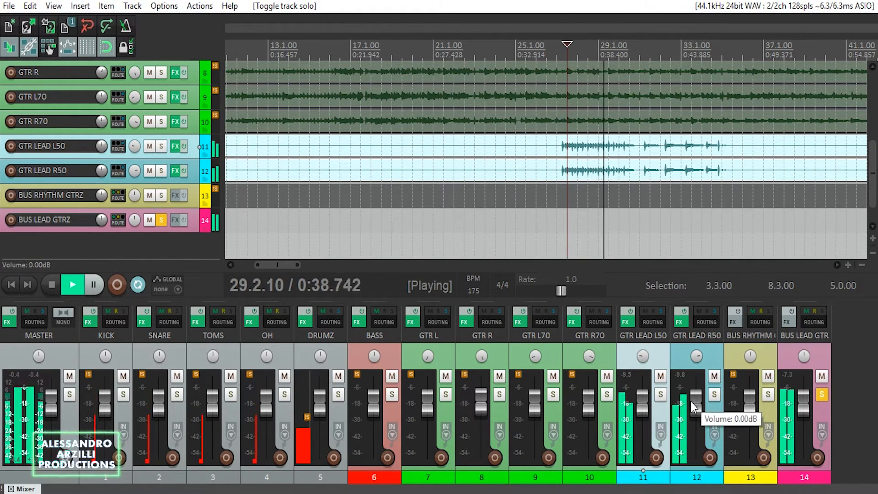
# Play the soloed lead guitar bus from 109.1.00 to check the level of the lead part there
pyautogui.scroll(-2, 640, 138)
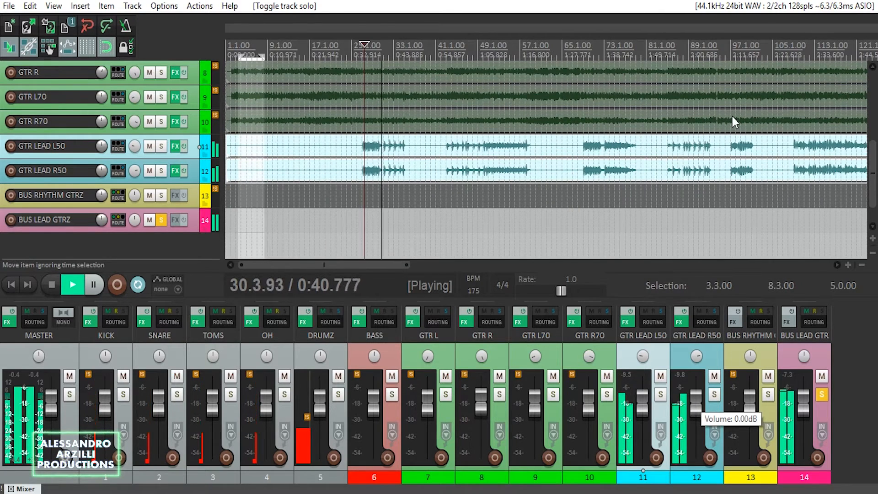
pyautogui.scroll(-2, 732, 122)
pyautogui.click(511, 67)
pyautogui.press('space')
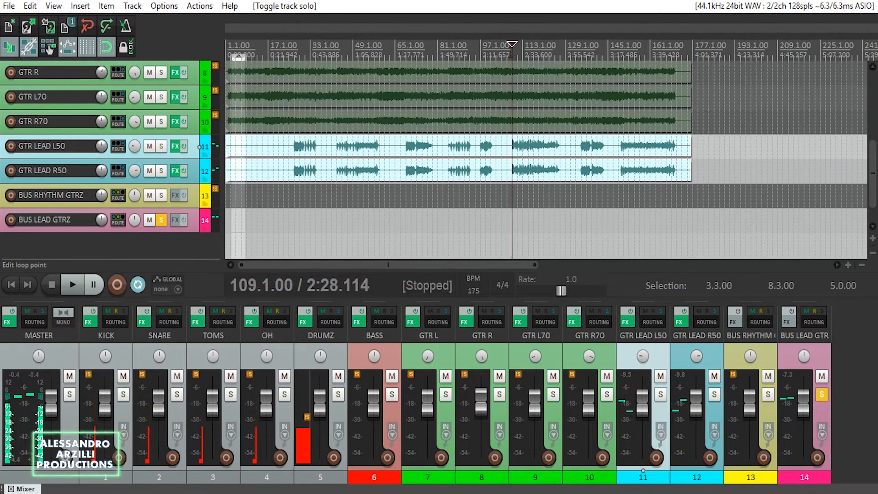
pyautogui.scroll(8, 522, 92)
pyautogui.press('space')
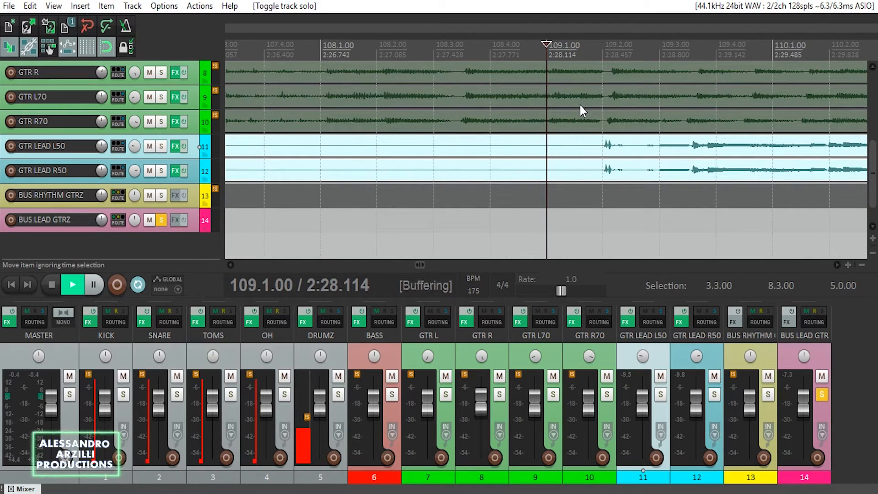
pyautogui.scroll(-3, 581, 105)
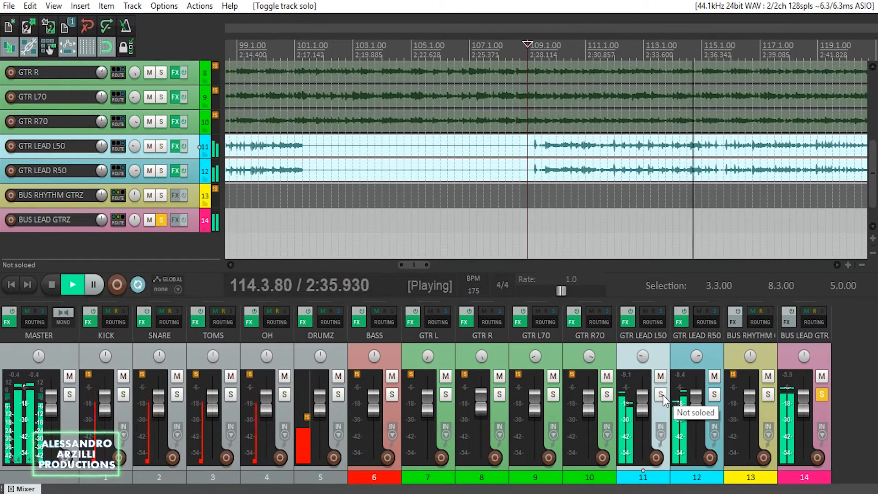
pyautogui.press('space')
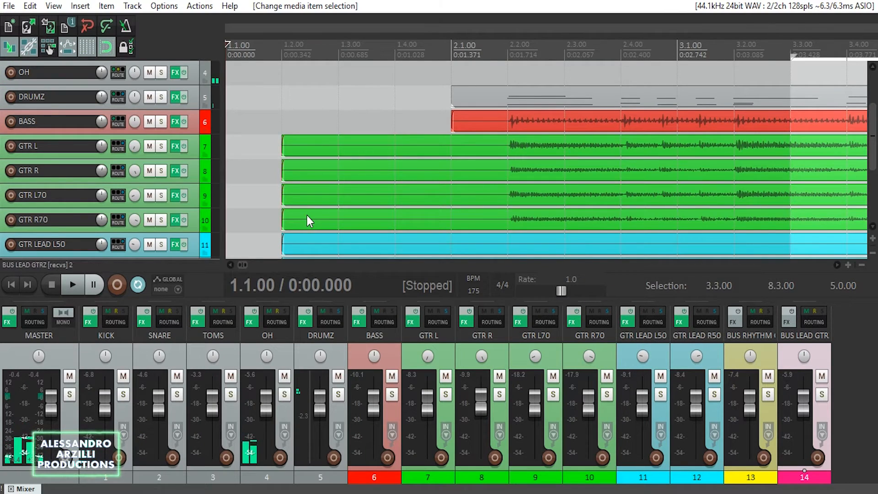
# Play the full mix from the start and again from 26.1.00 to compare the rhythm and lead guitar bus levels
pyautogui.scroll(-1, 305, 234)
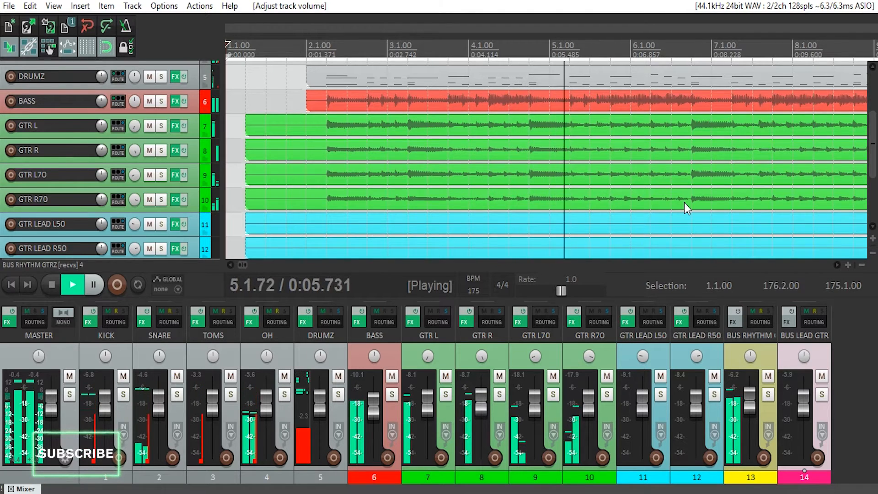
pyautogui.scroll(-5, 684, 202)
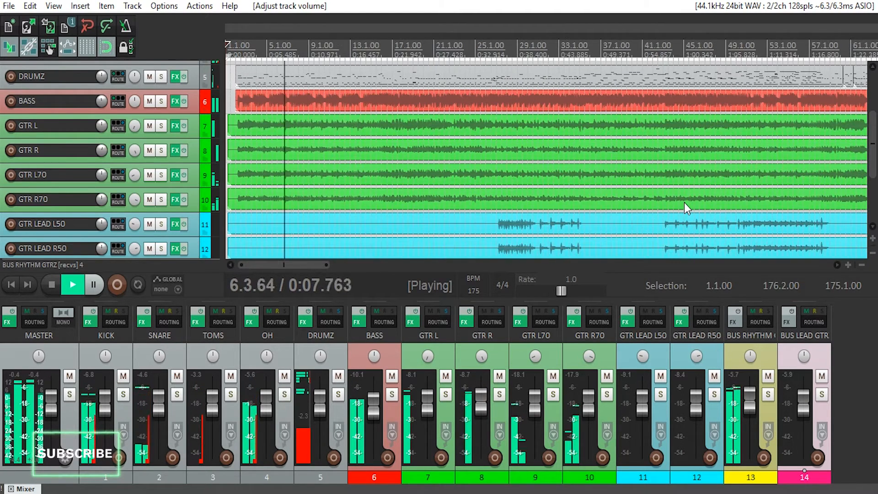
pyautogui.click(496, 66)
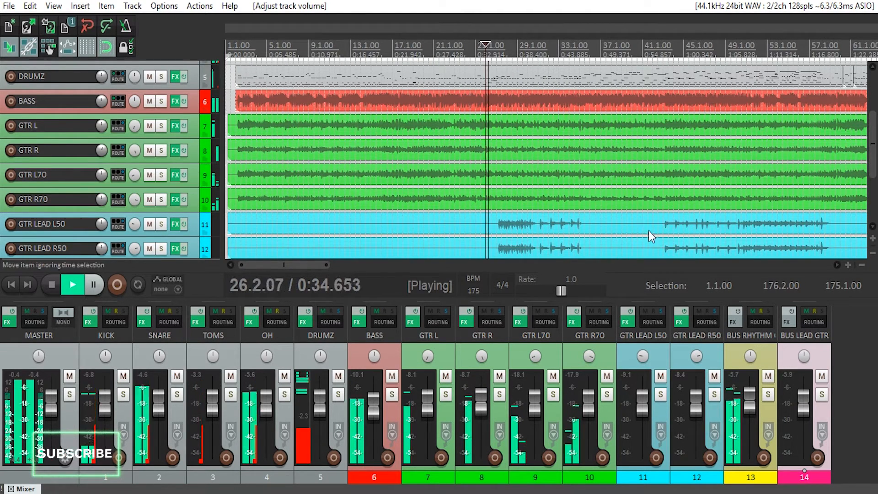
pyautogui.scroll(3, 652, 229)
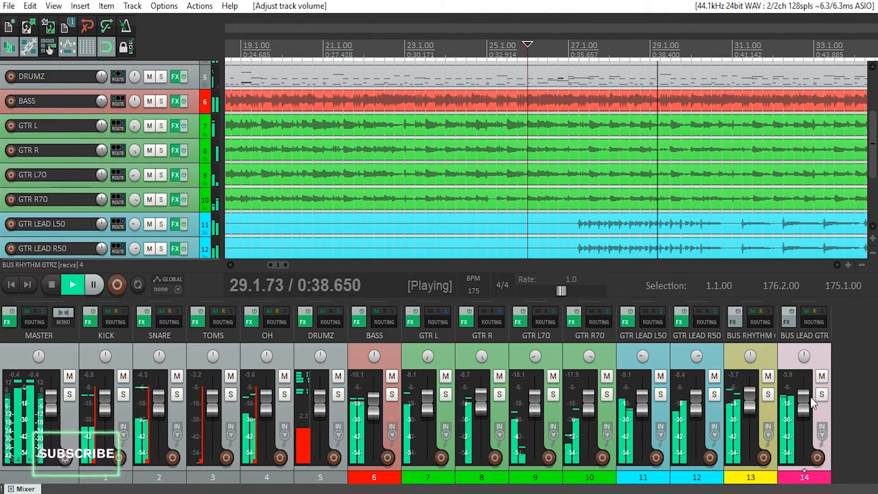
pyautogui.click(751, 347)
pyautogui.press('space')
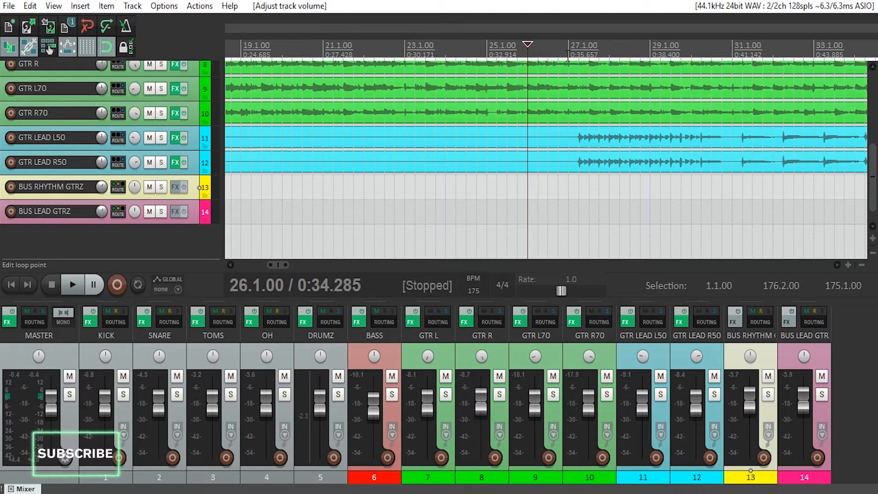
# Show the BUS RHYTHM GTRZ volume envelope and add two points around the first lead entry, at about 26.1 and 28.3
pyautogui.press('pageup')
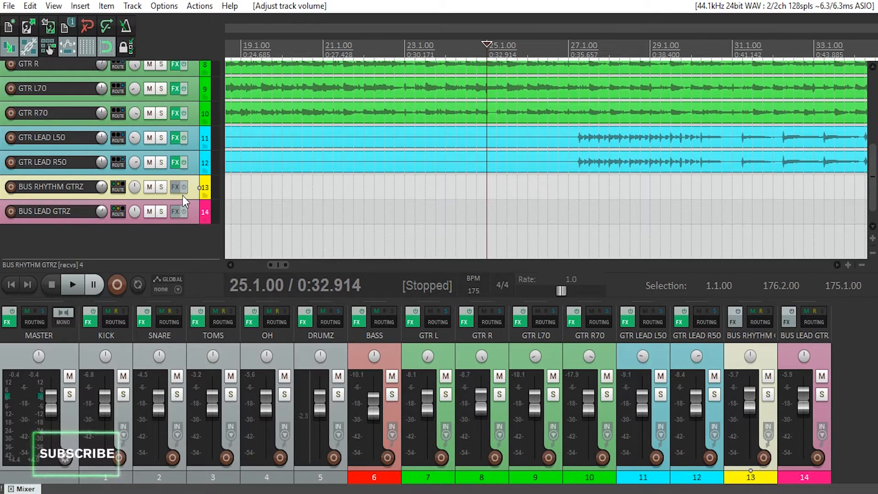
pyautogui.press('v')
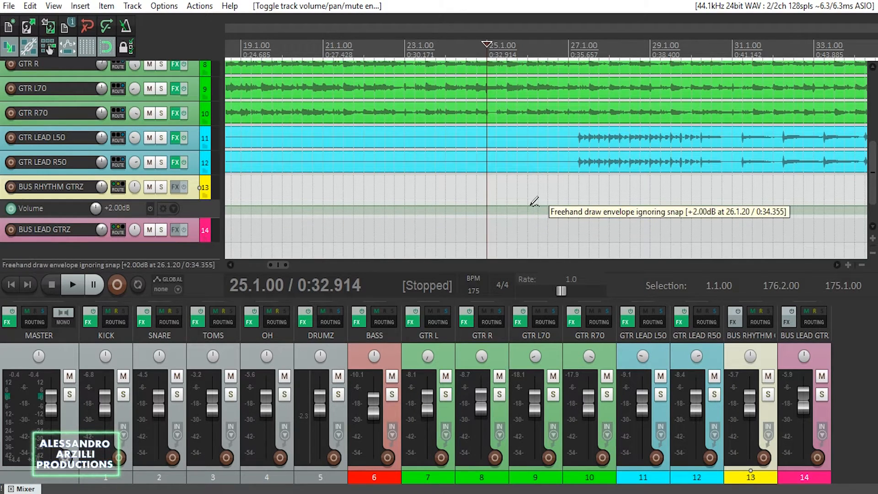
pyautogui.click(530, 205)
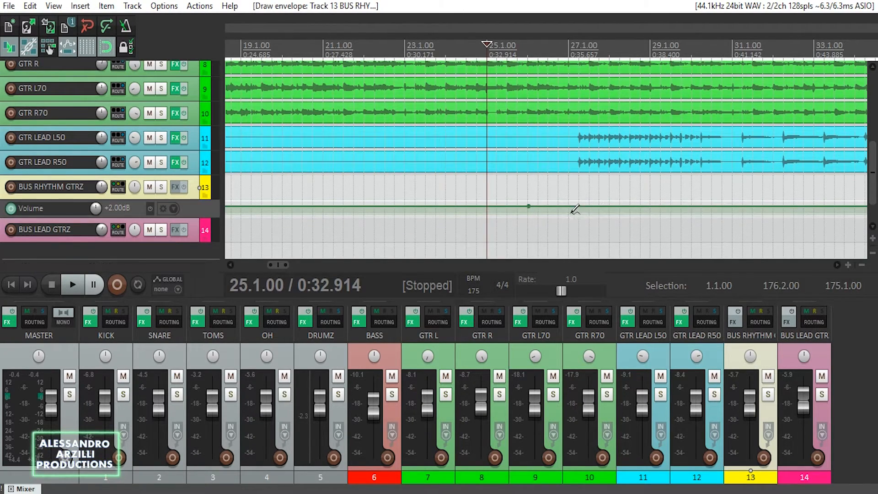
pyautogui.click(630, 205)
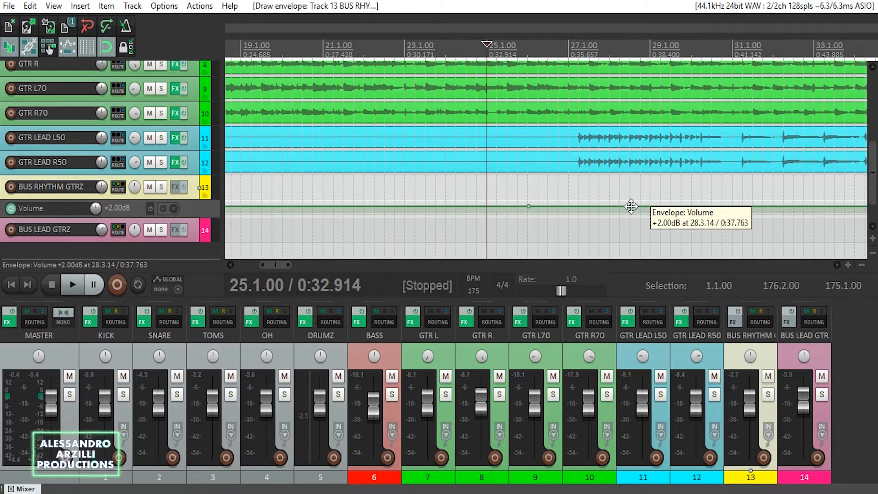
pyautogui.scroll(-3, 636, 204)
pyautogui.scroll(-3, 637, 201)
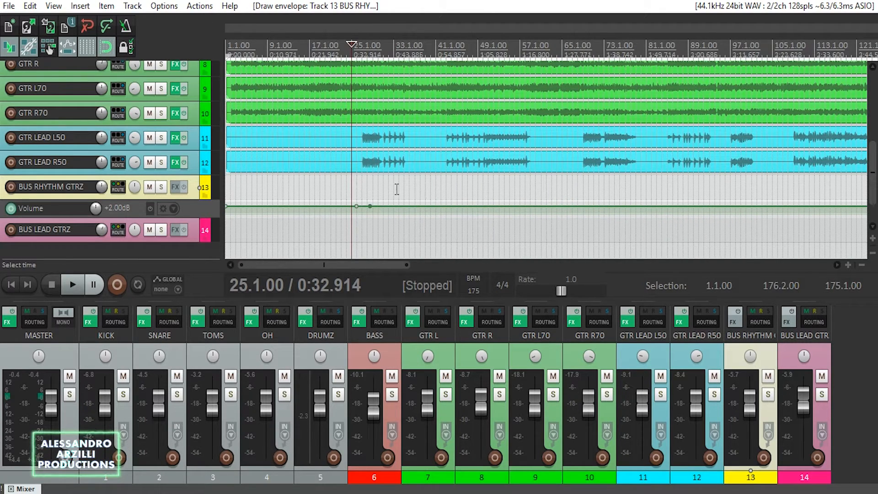
# Add two volume points near the end of the first lead part, at about 34.1 and 35.3, and lower the segment before them to about +0.6 dB
pyautogui.click(403, 48)
pyautogui.scroll(5, 435, 113)
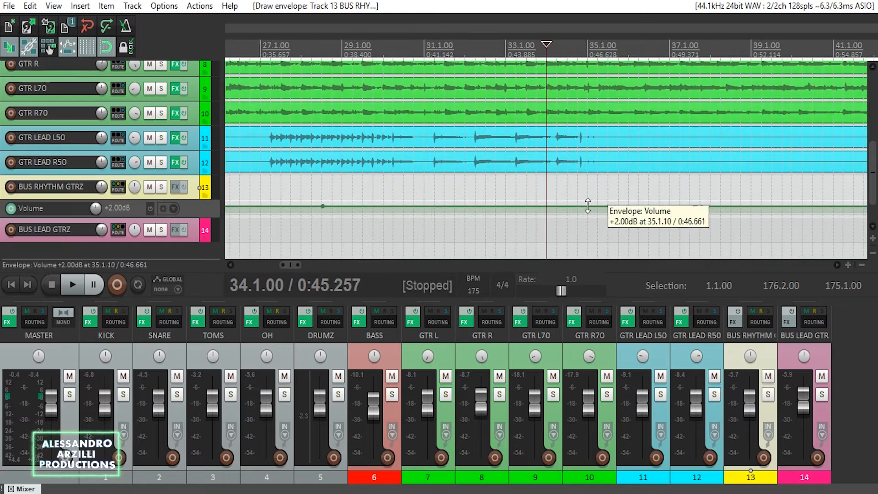
pyautogui.click(543, 206)
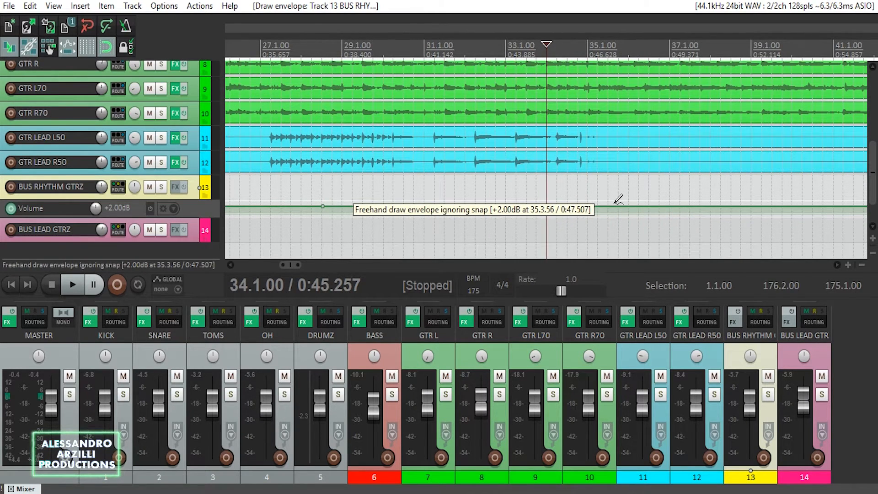
pyautogui.click(613, 205)
pyautogui.scroll(-2, 524, 185)
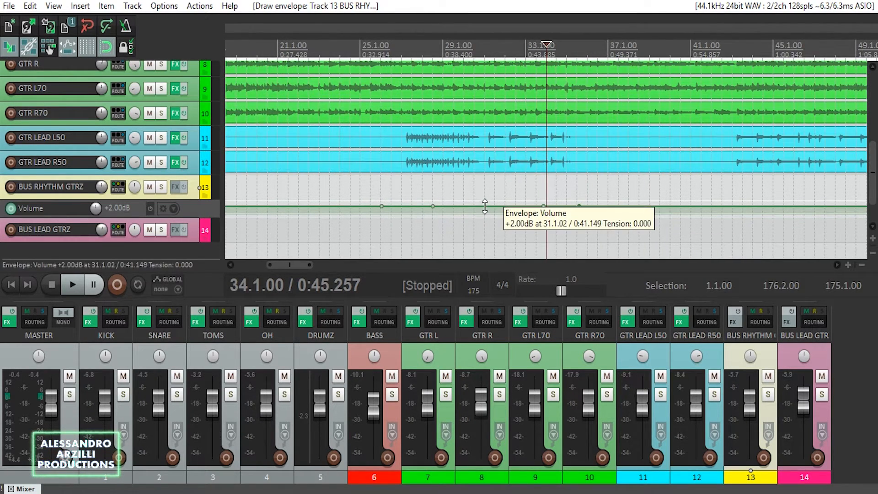
pyautogui.moveTo(485, 206); pyautogui.dragTo(500, 222)
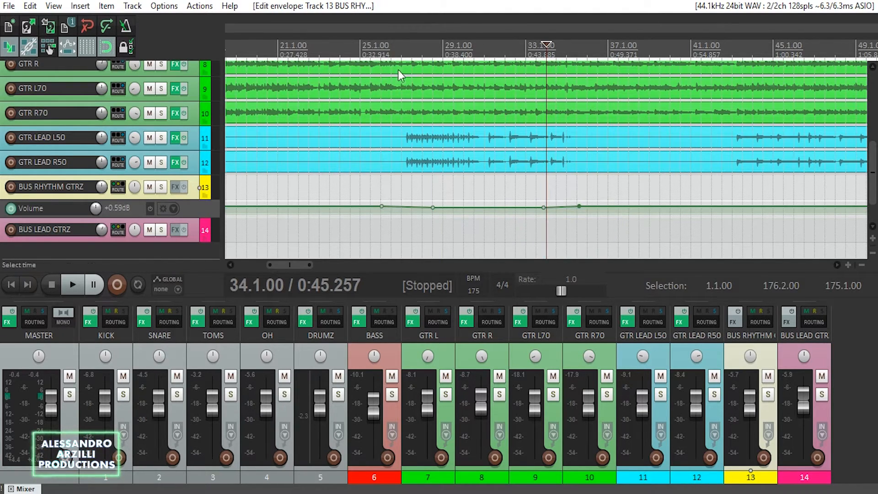
# Play the mix from 23.3.00 past the first lead part to check the rhythm bus volume dip
pyautogui.click(331, 55)
pyautogui.press('space')
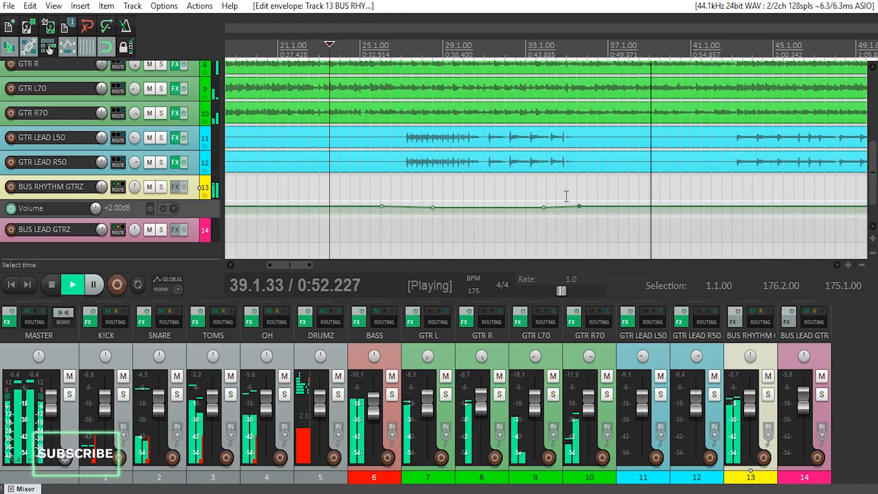
pyautogui.press('space')
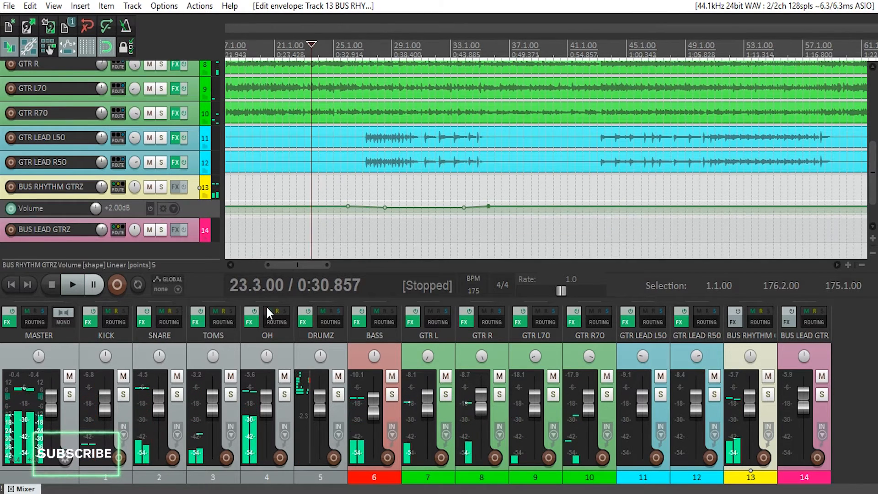
# Set the KICK track's volume to -2 dB in its routing settings and lower the SNARE track's volume to match
pyautogui.hotkey('ctrl', 'z')
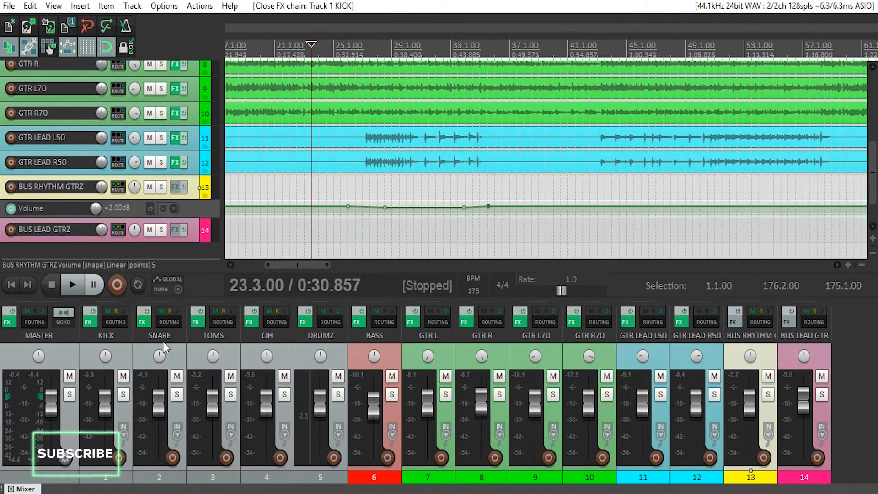
pyautogui.click(115, 322)
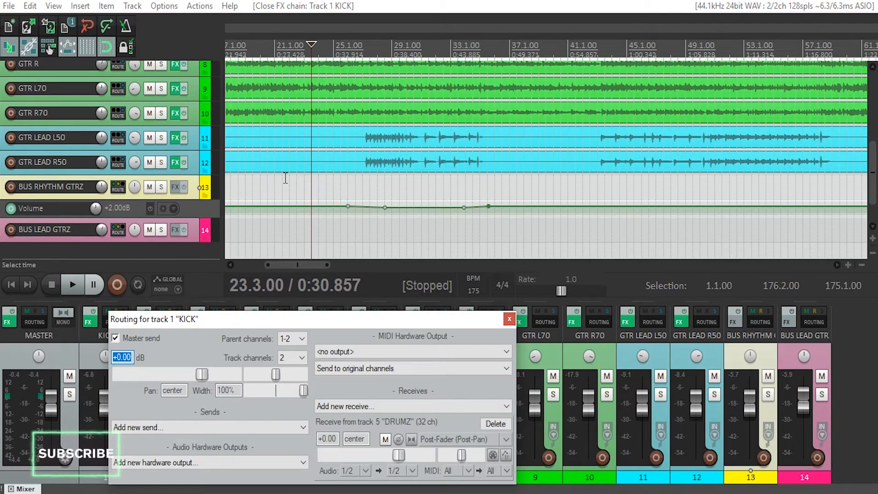
pyautogui.write('-2')
pyautogui.press('Return')
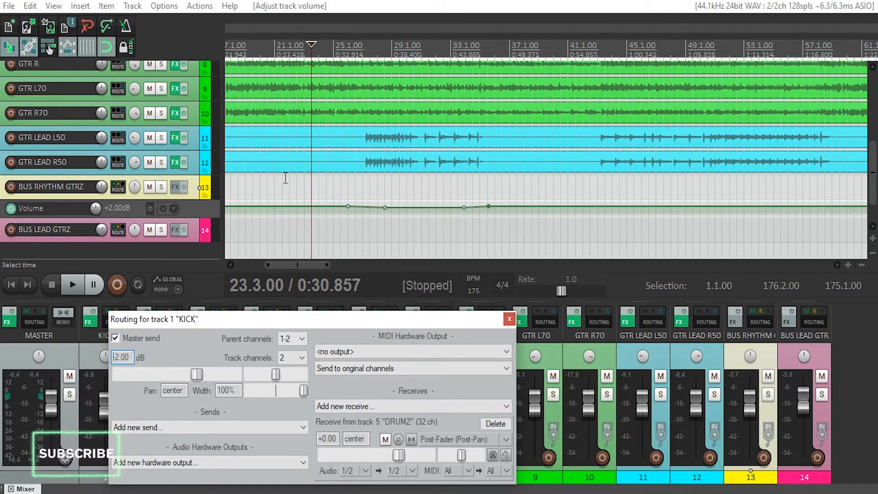
pyautogui.click(510, 318)
pyautogui.click(169, 322)
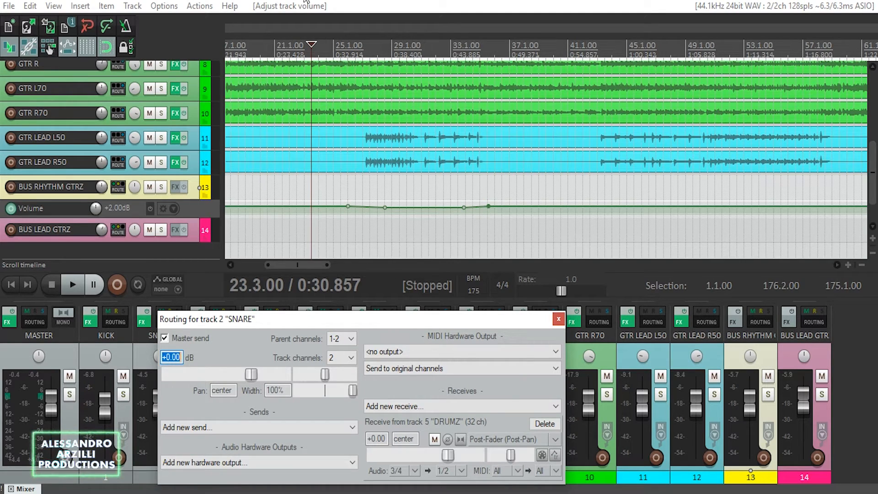
pyautogui.click(558, 320)
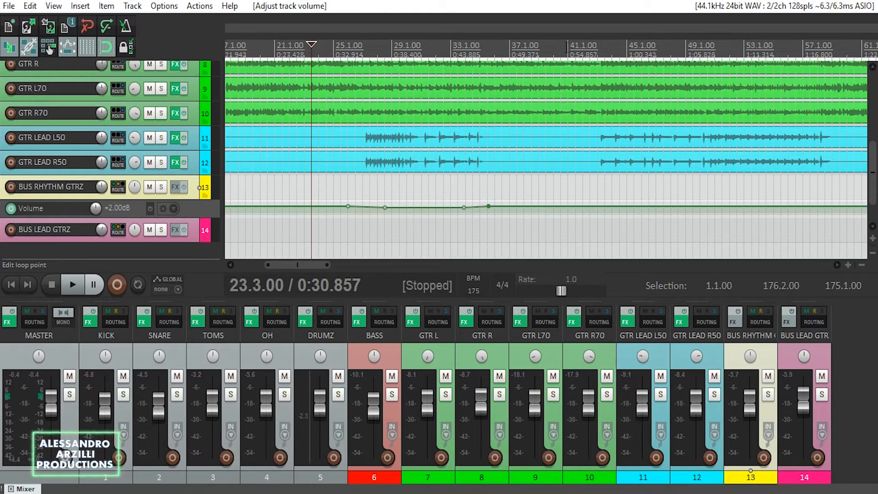
# Play the mix from 57.3.00 into the lead entry at bar 69 to check the drum and guitar levels
pyautogui.click(817, 78)
pyautogui.press('space')
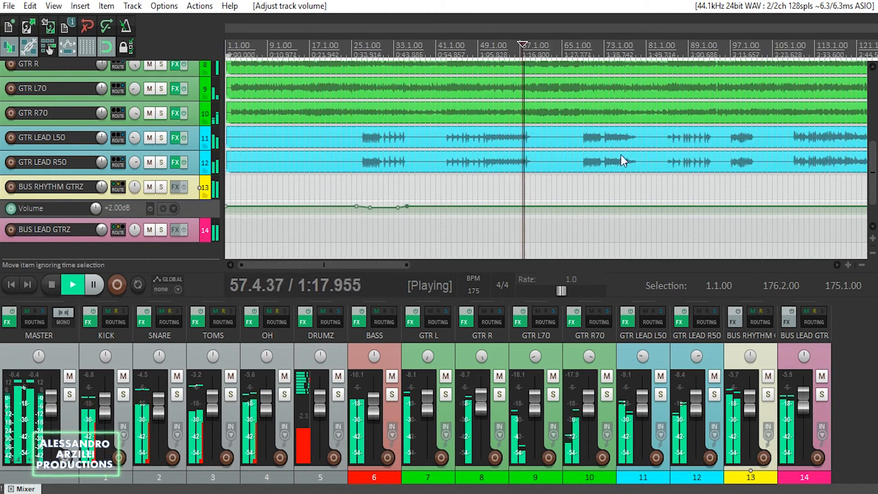
pyautogui.scroll(3, 617, 162)
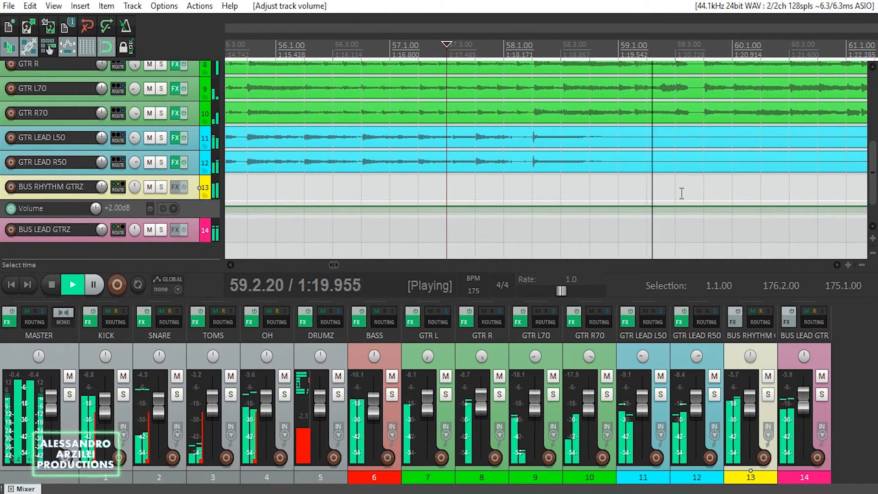
pyautogui.scroll(-5, 682, 193)
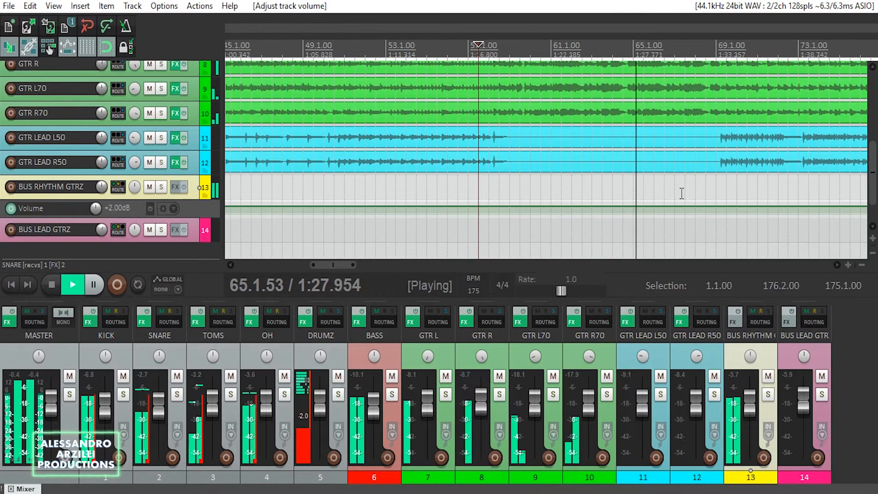
pyautogui.scroll(-2, 681, 193)
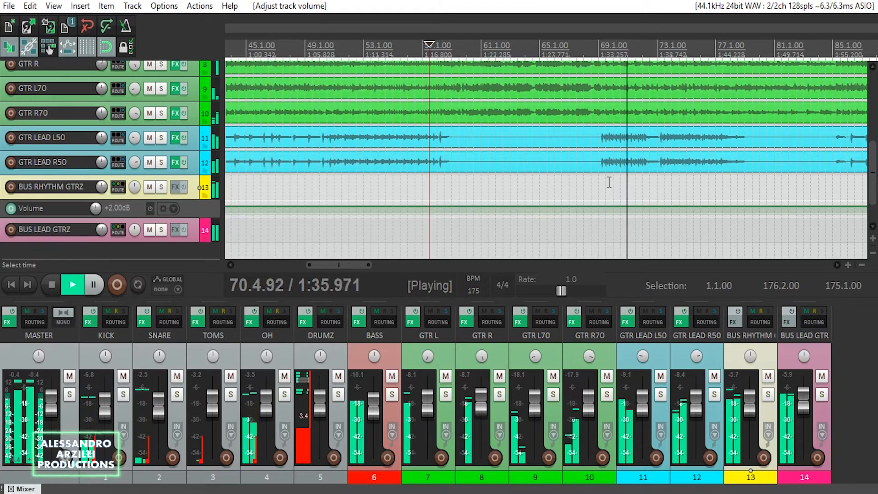
pyautogui.scroll(5, 610, 186)
pyautogui.press('space')
# Add rhythm bus volume points around the lead part between about bars 69 and 79 and lower the envelope segment between them slightly
pyautogui.moveTo(400, 206); pyautogui.dragTo(434, 206)
pyautogui.scroll(-6, 584, 215)
pyautogui.moveTo(584, 206); pyautogui.dragTo(568, 207)
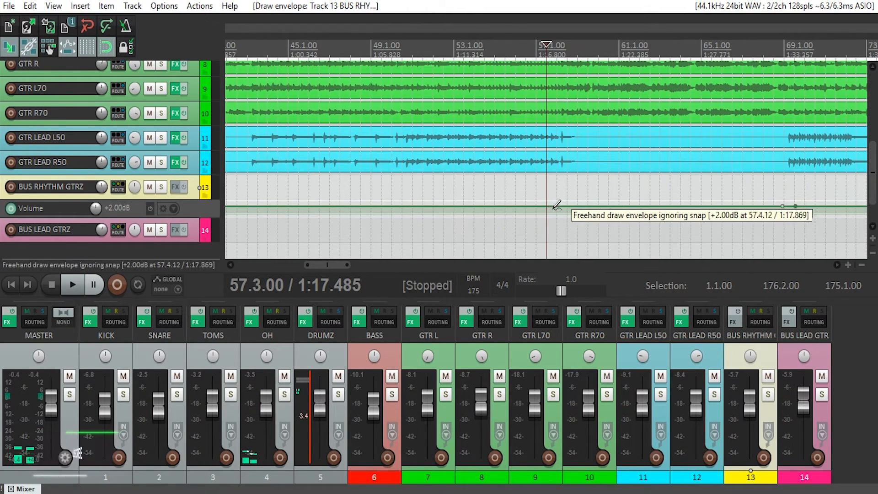
pyautogui.scroll(-3, 545, 210)
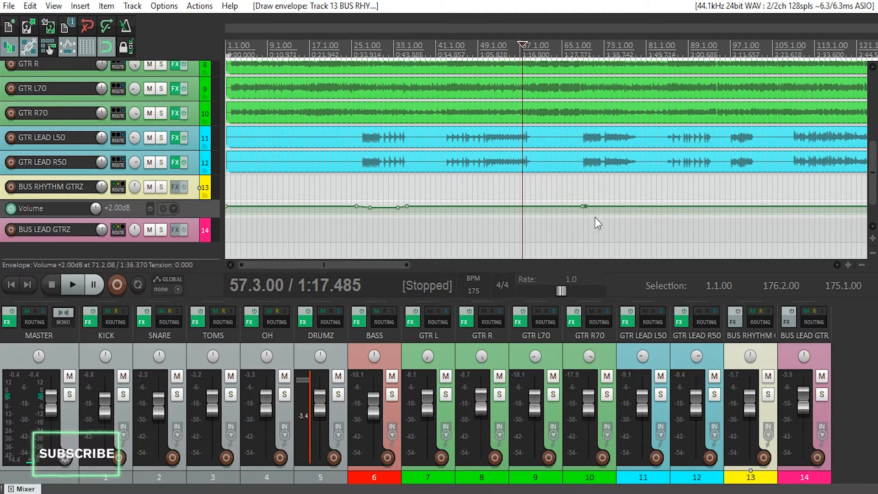
pyautogui.scroll(4, 608, 206)
pyautogui.moveTo(608, 206); pyautogui.dragTo(627, 223)
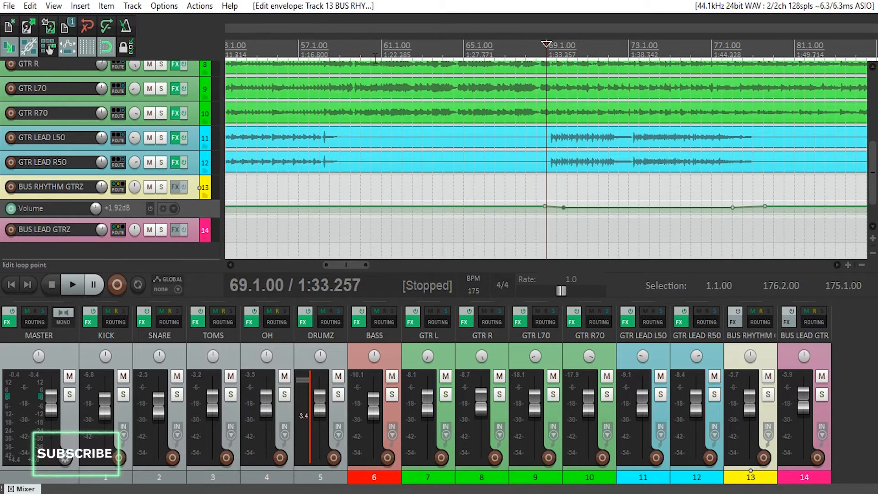
# Review the master track's effects chain, examining the settings of ReaComp, ReaEQ, ReaXcomp and the Master Limiter
pyautogui.click(298, 48)
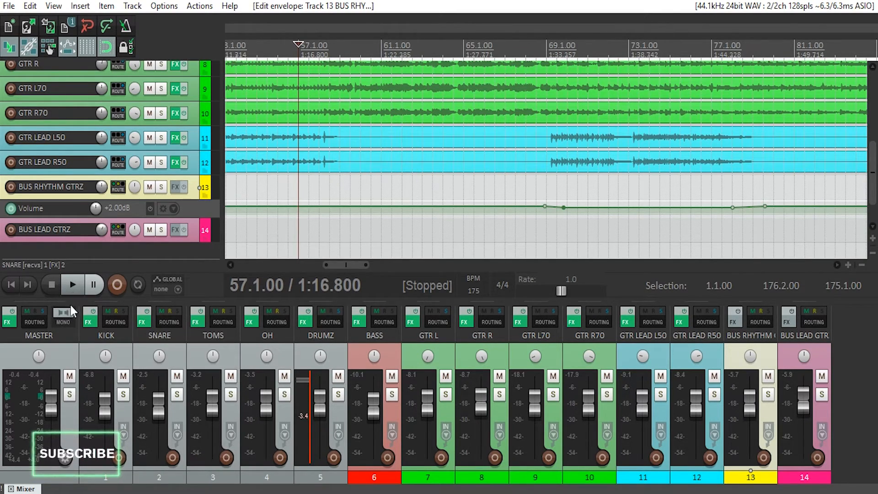
pyautogui.click(11, 314)
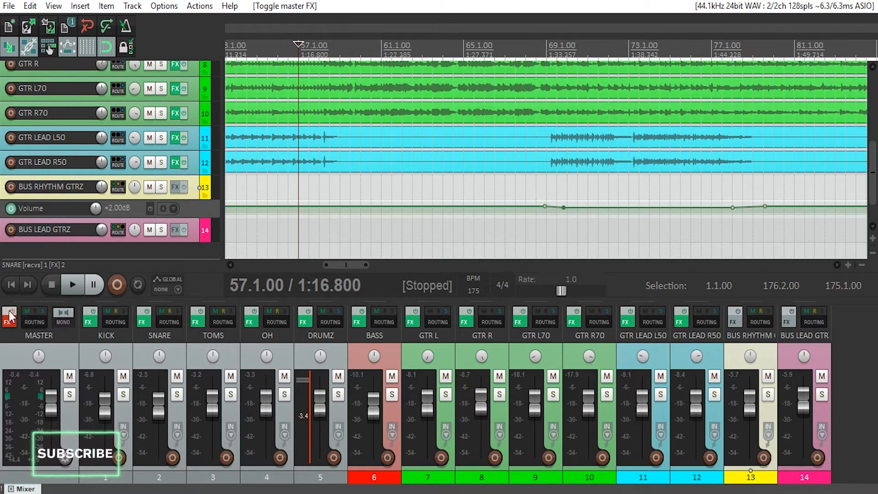
pyautogui.click(10, 320)
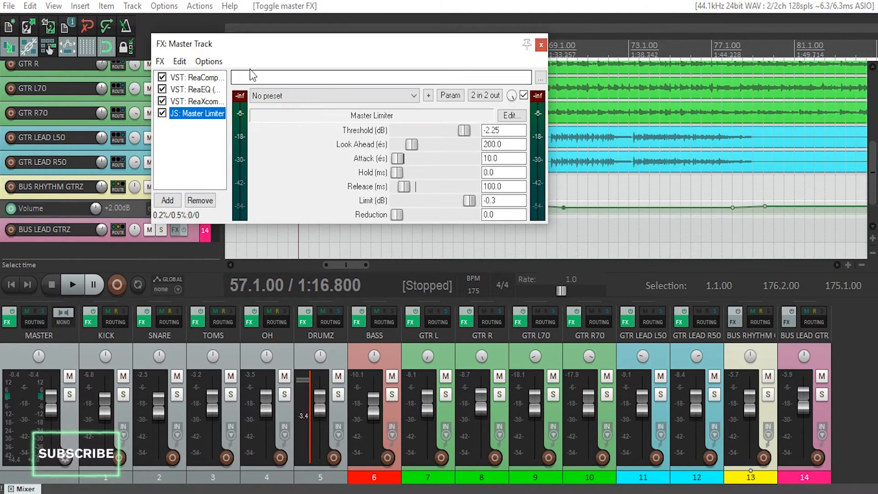
pyautogui.moveTo(239, 44); pyautogui.dragTo(329, 93)
pyautogui.click(287, 127)
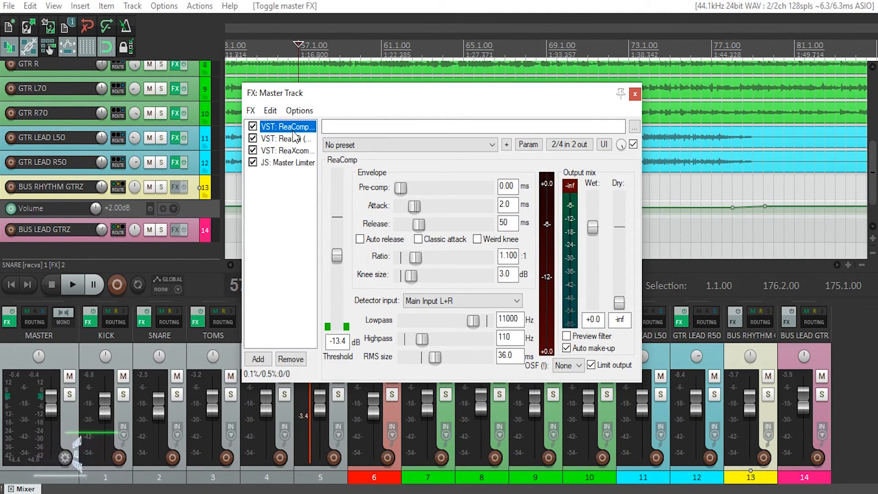
pyautogui.click(298, 138)
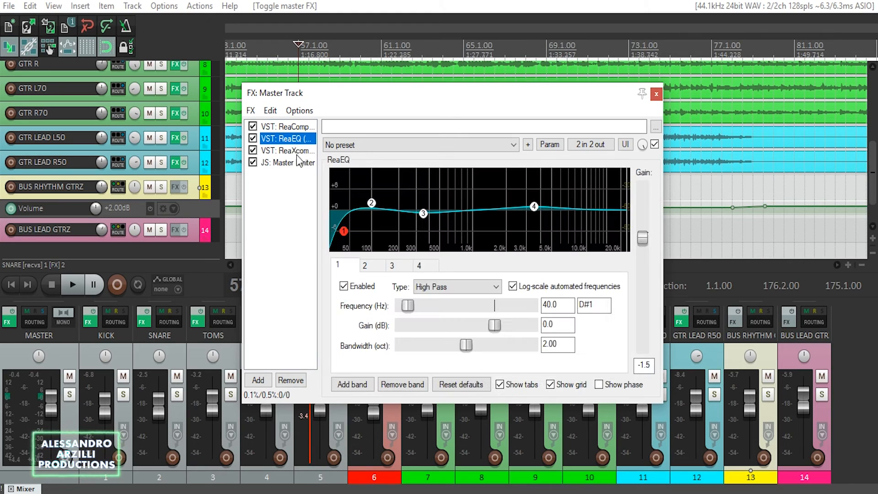
pyautogui.click(296, 152)
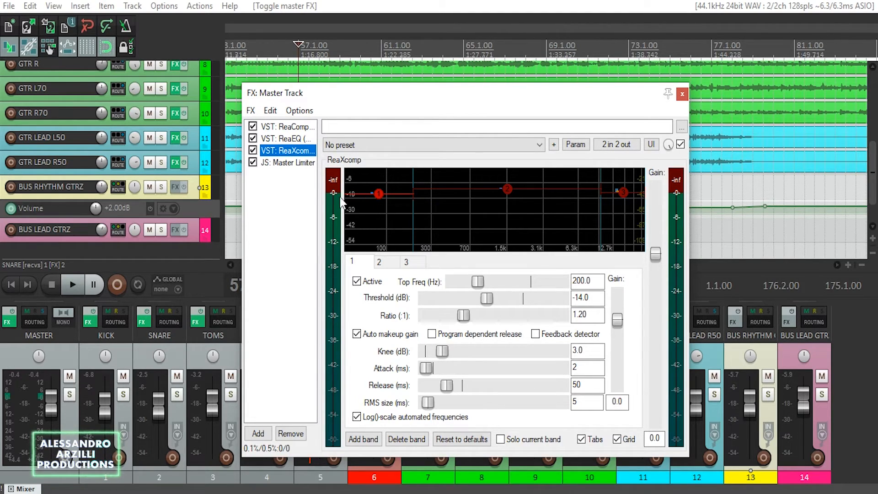
pyautogui.click(307, 163)
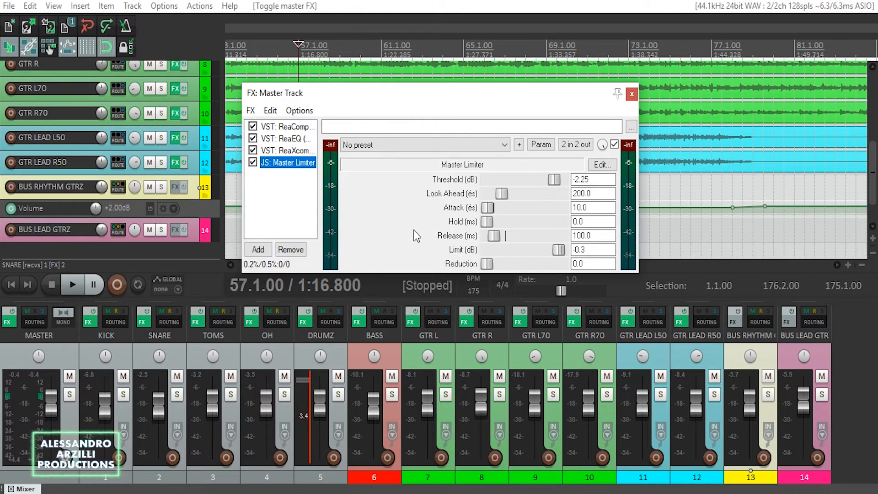
pyautogui.click(631, 94)
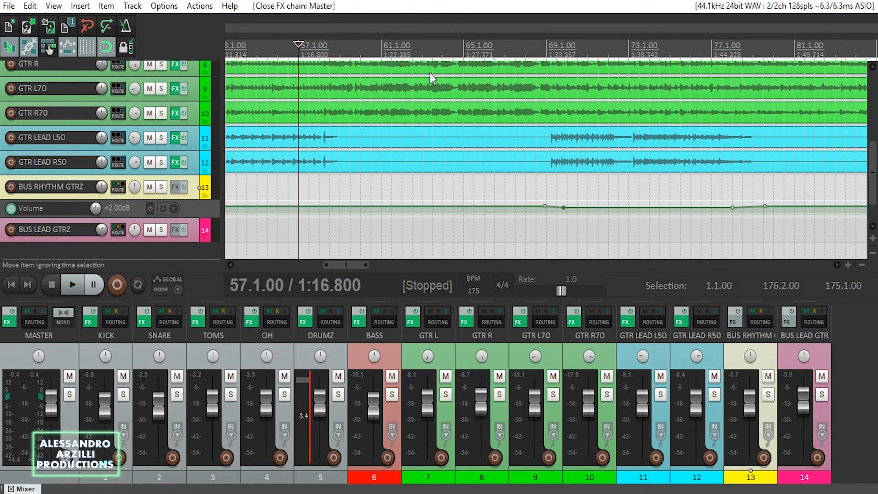
# Play the mix from 62.1.00 through the lead at bar 69, toggling the master effects off and on to compare the sound
pyautogui.scroll(-5, 411, 71)
pyautogui.click(346, 48)
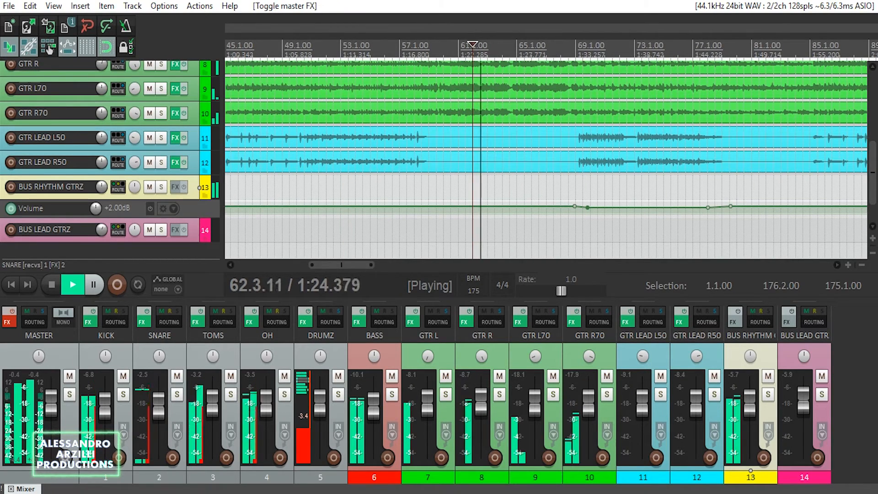
pyautogui.click(9, 316)
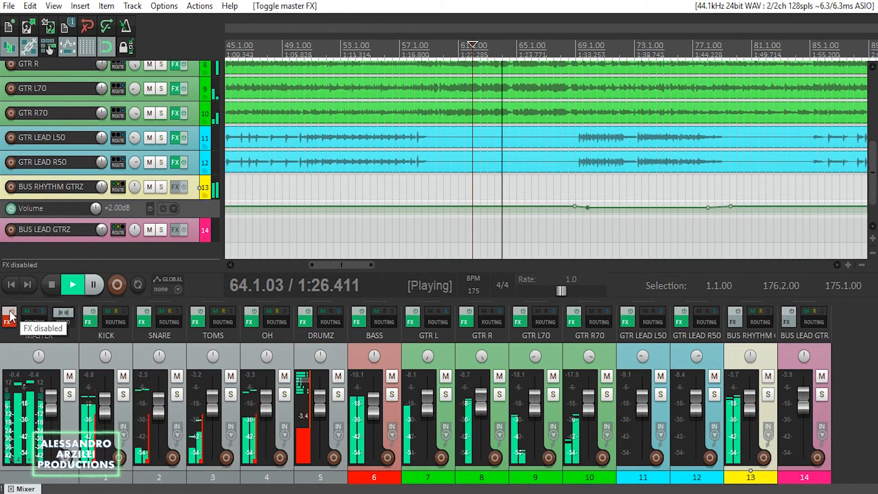
pyautogui.click(9, 315)
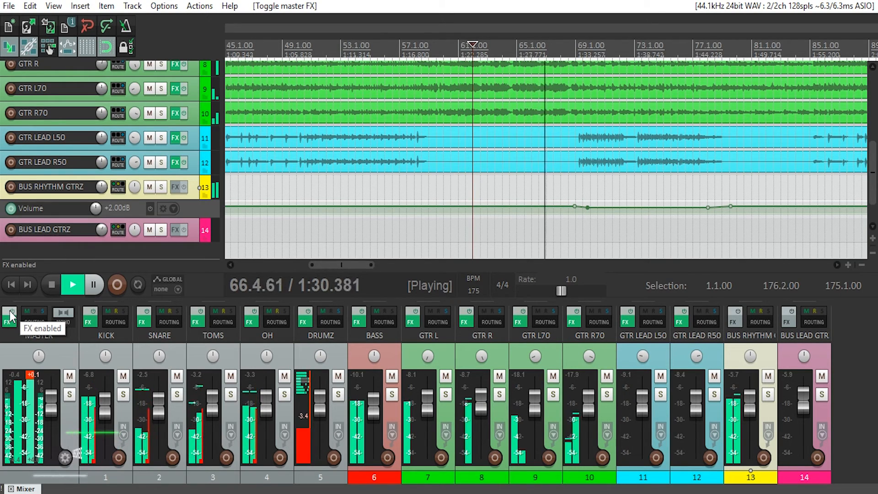
pyautogui.click(9, 316)
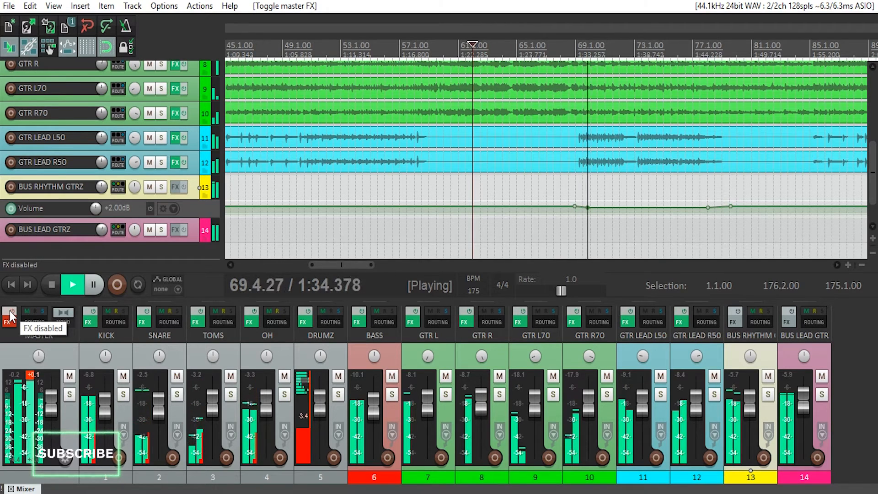
pyautogui.click(10, 316)
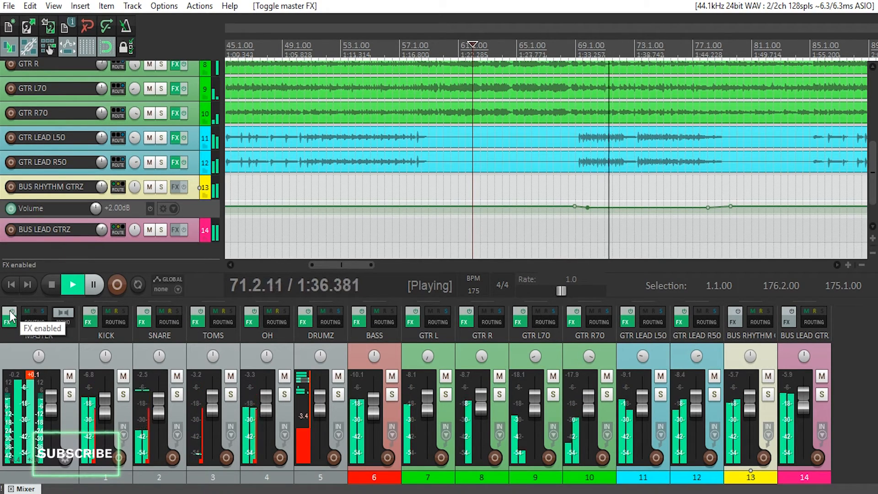
pyautogui.click(10, 317)
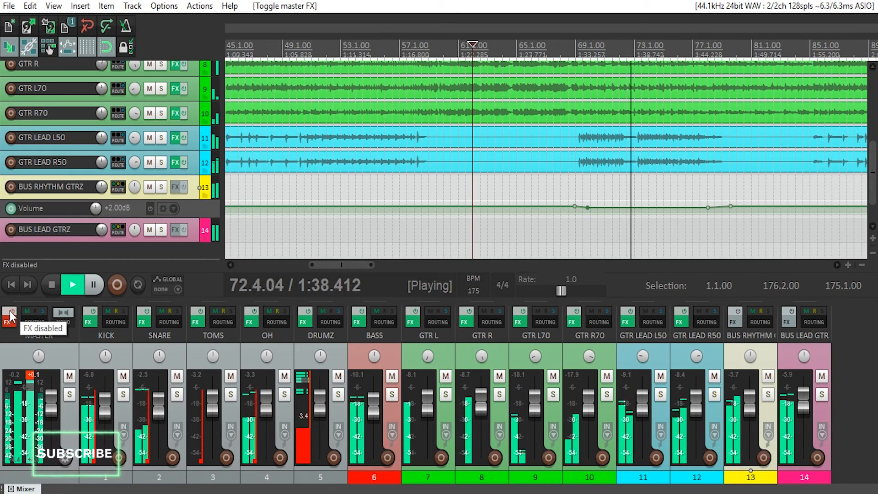
pyautogui.click(9, 315)
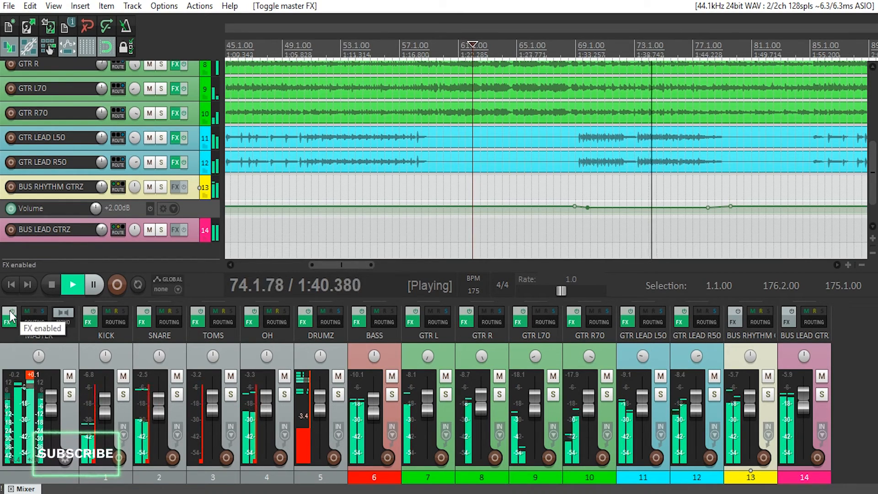
pyautogui.click(9, 316)
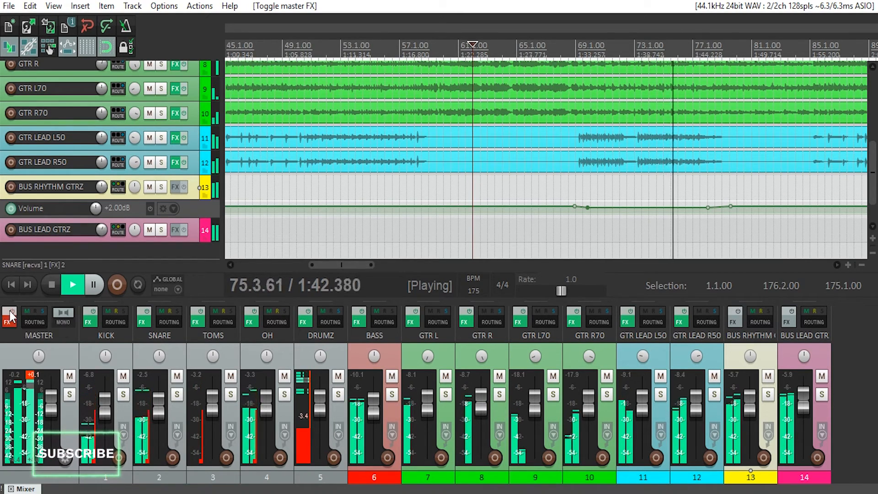
pyautogui.click(9, 315)
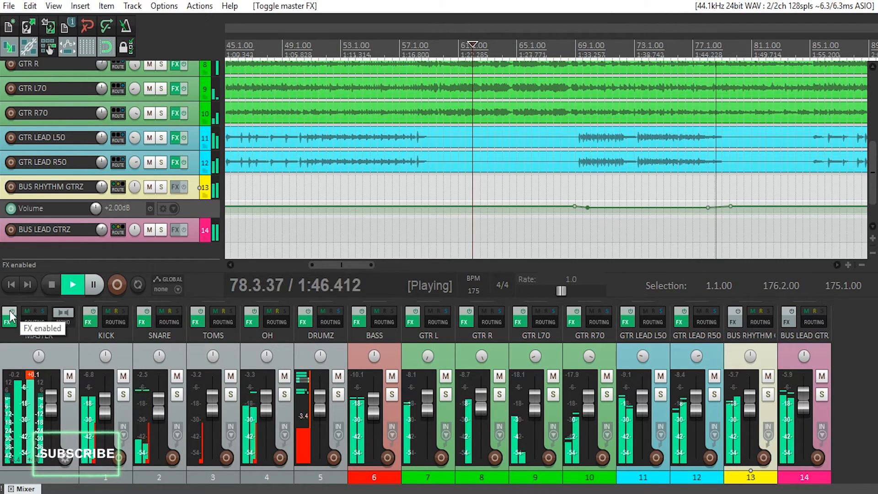
pyautogui.click(9, 316)
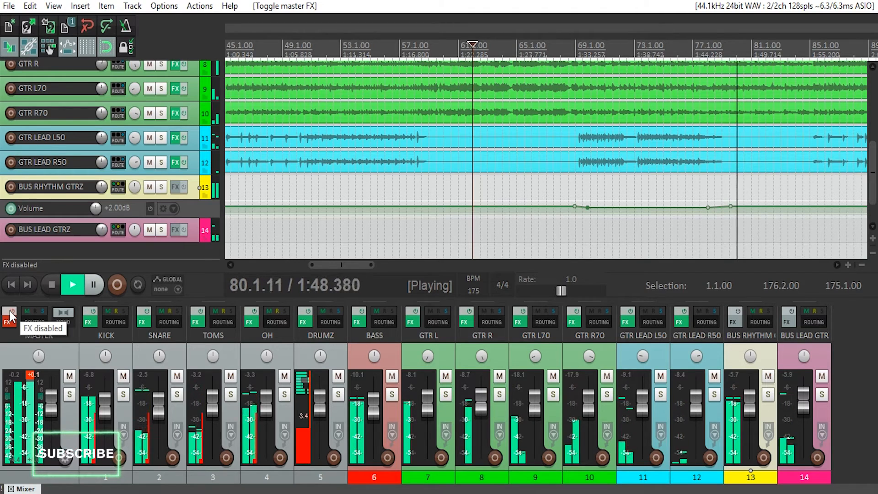
pyautogui.click(10, 316)
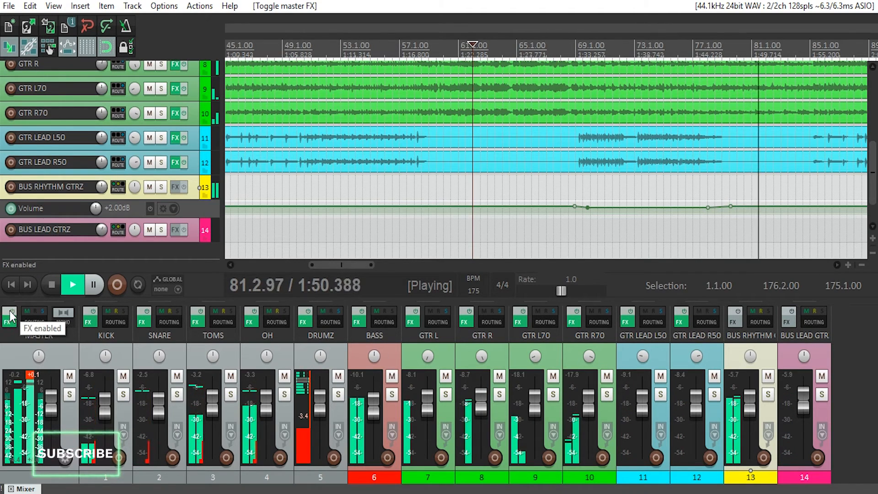
pyautogui.scroll(-5, 455, 225)
pyautogui.press('space')
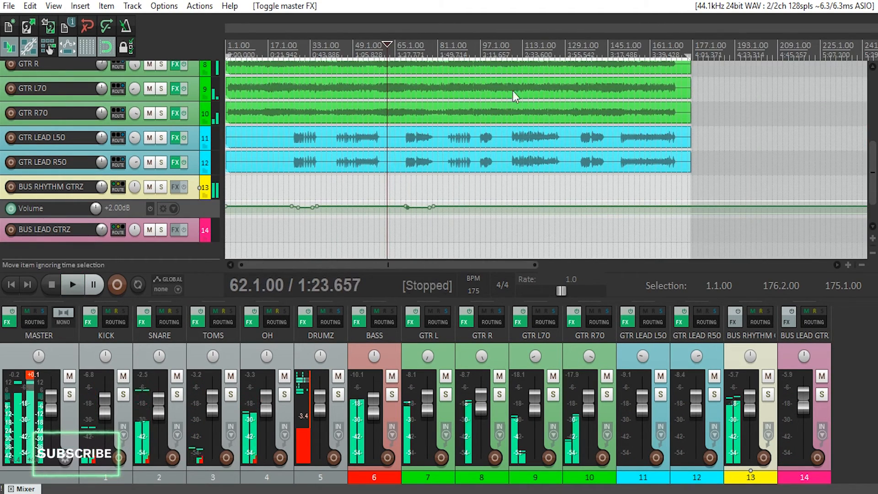
# Play the mix from 97.1.00 to about bar 113, comparing the master effects bypassed and enabled, and stop playback with them enabled
pyautogui.click(482, 96)
pyautogui.scroll(5, 609, 111)
pyautogui.press('space')
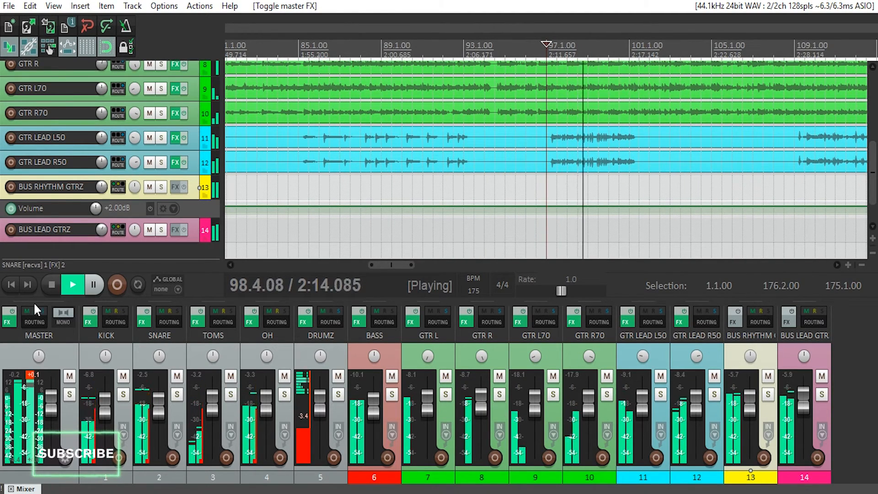
pyautogui.click(10, 316)
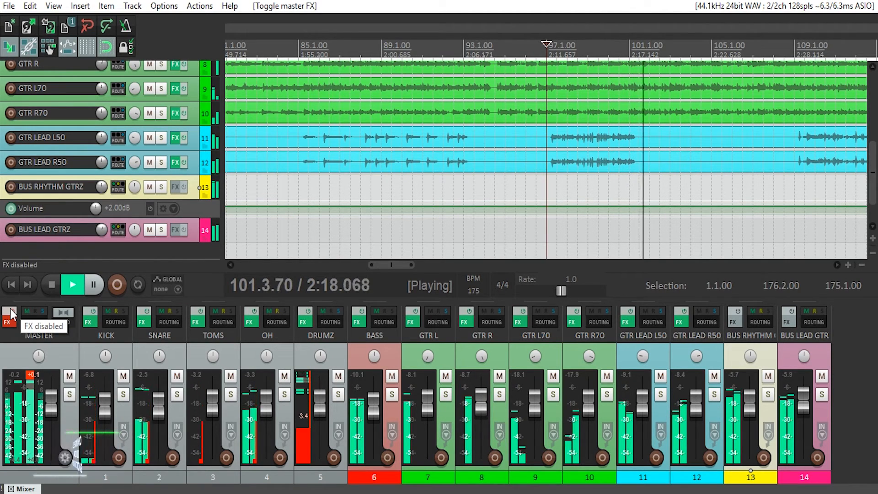
pyautogui.click(10, 315)
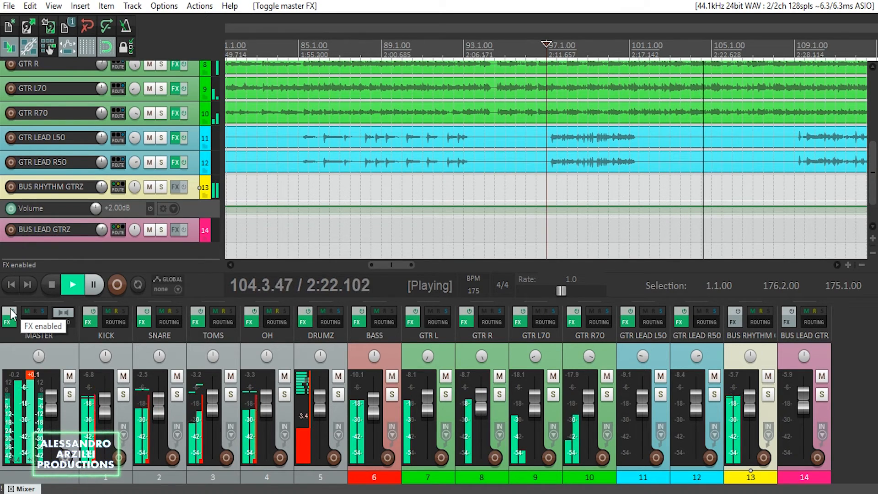
pyautogui.click(10, 315)
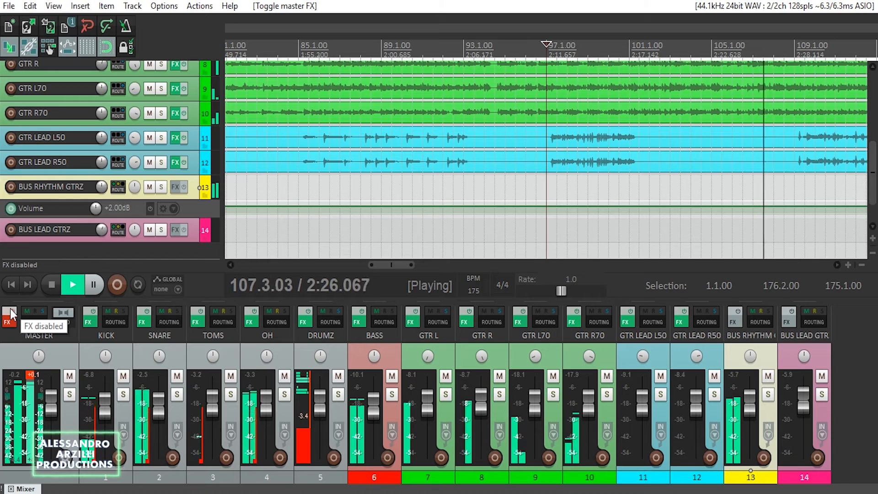
pyautogui.click(11, 315)
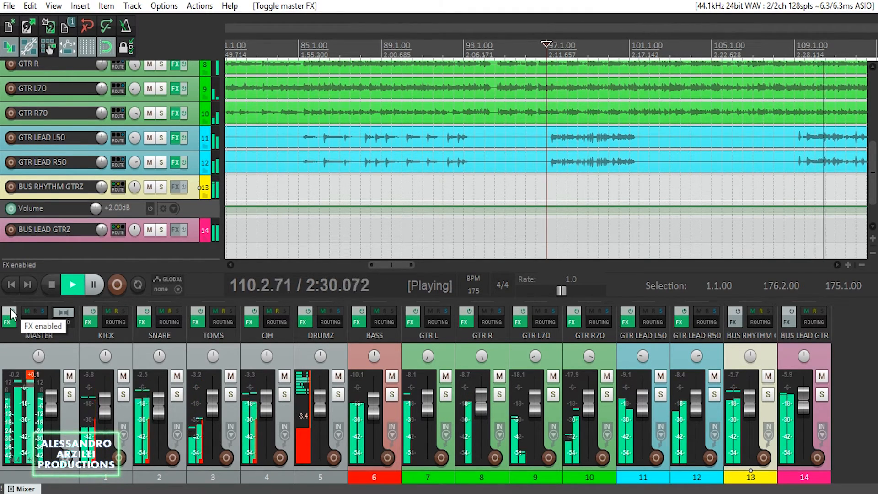
pyautogui.click(10, 315)
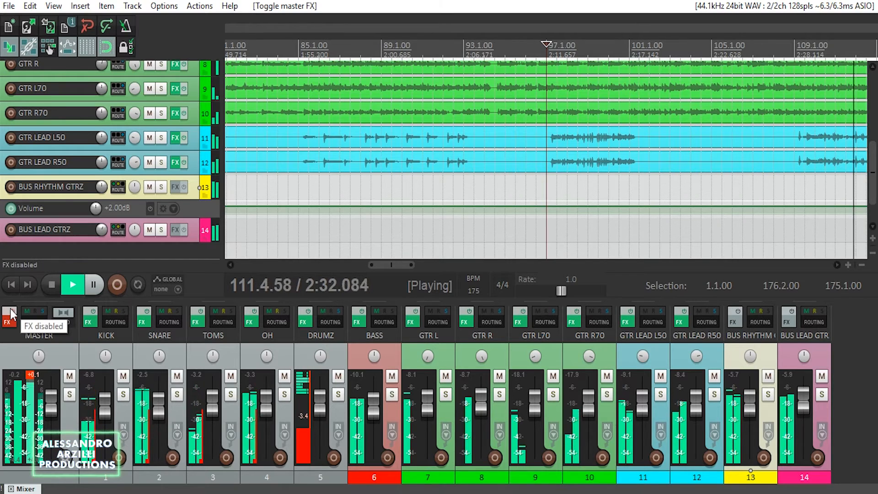
pyautogui.click(10, 315)
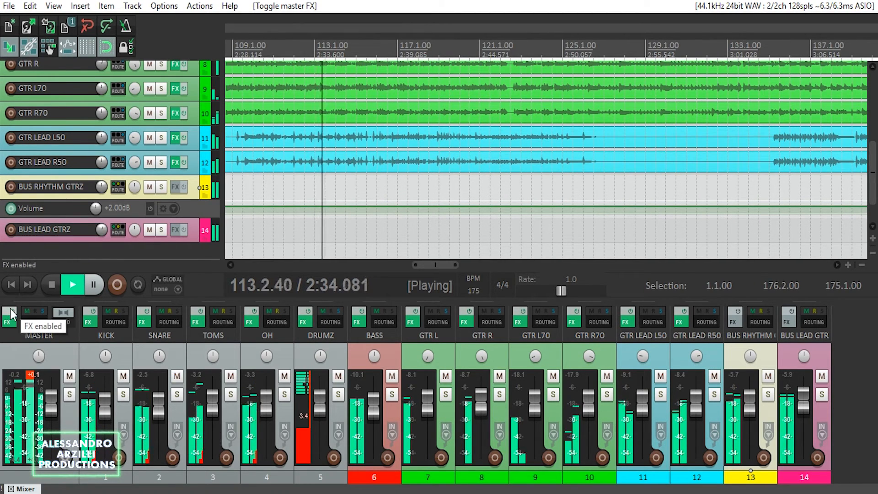
pyautogui.press('space')
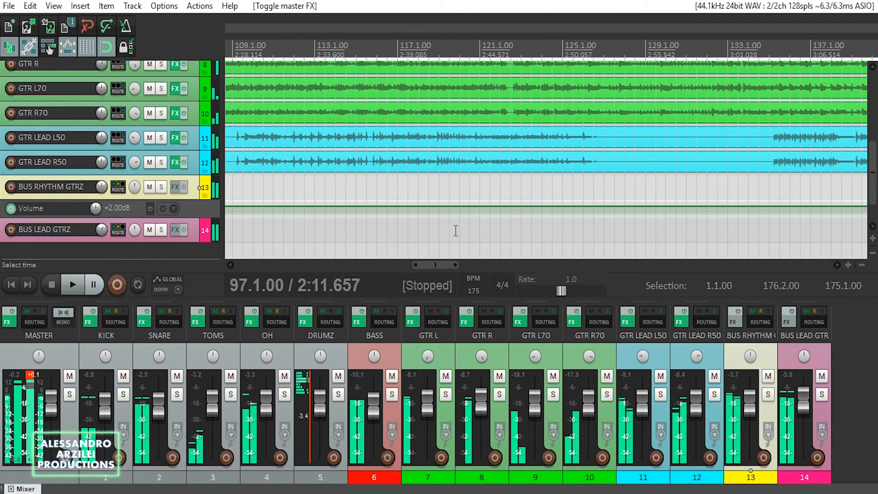
# Hide the volume envelope of the BUS RHYTHM GTRZ track and return the edit cursor to the project start
pyautogui.press('v')
pyautogui.scroll(-5, 439, 231)
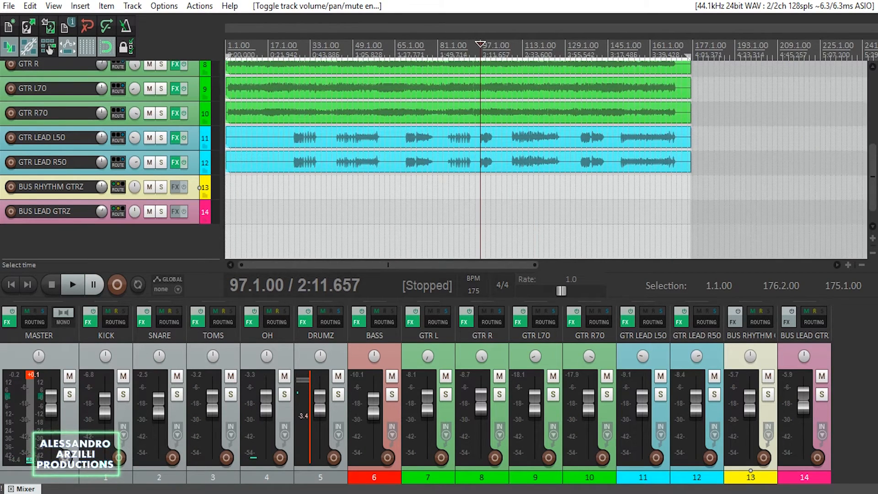
pyautogui.scroll(3, 521, 243)
pyautogui.scroll(1, 546, 160)
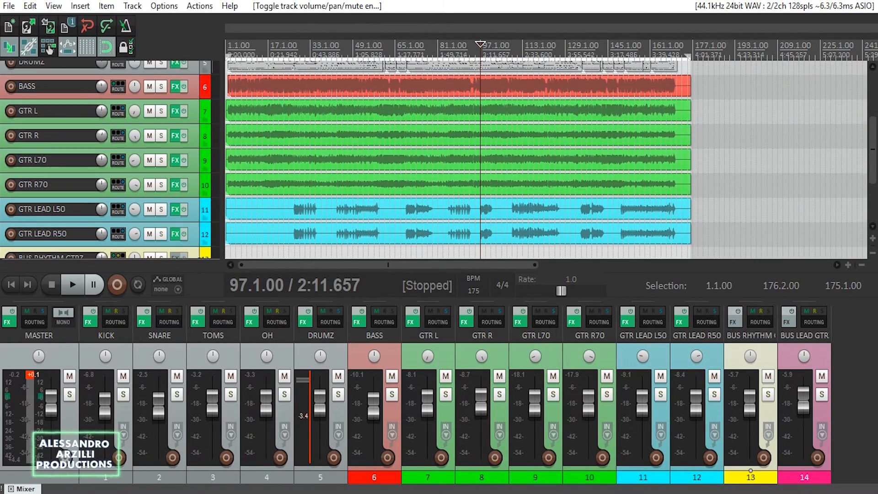
pyautogui.scroll(-3, 376, 178)
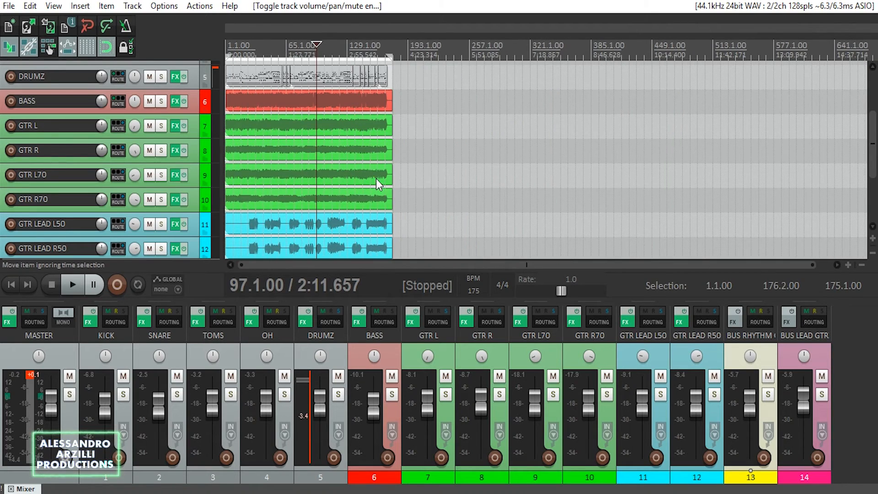
pyautogui.click(12, 285)
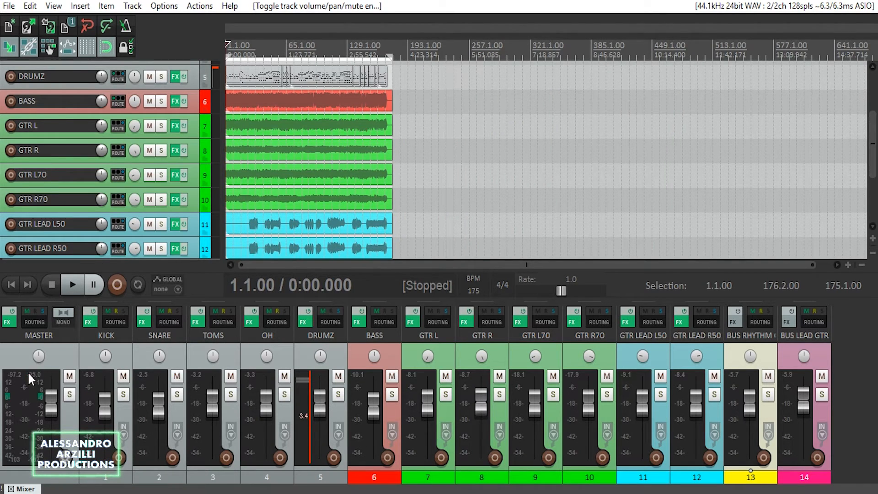
pyautogui.scroll(5, 276, 182)
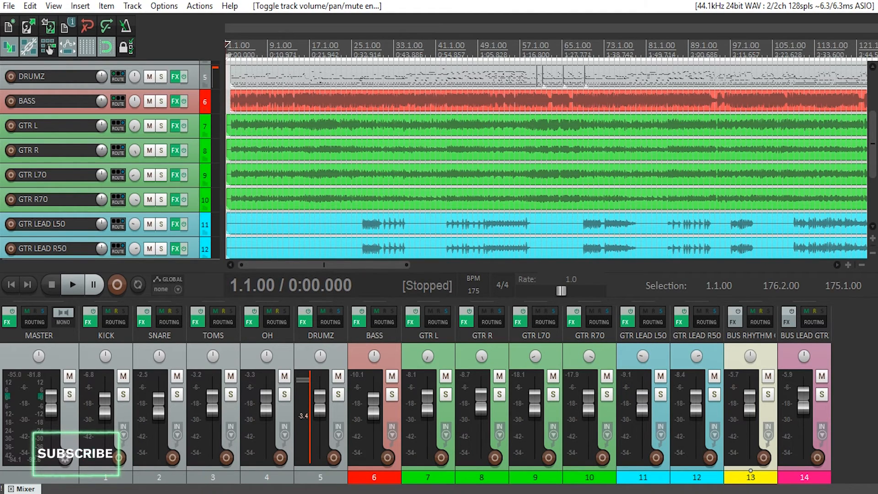
# Place the edit cursor at 107.1.00, just before the lead guitar entry near bar 109
pyautogui.scroll(-3, 535, 148)
pyautogui.click(350, 81)
pyautogui.scroll(2, 589, 94)
pyautogui.scroll(-1, 590, 94)
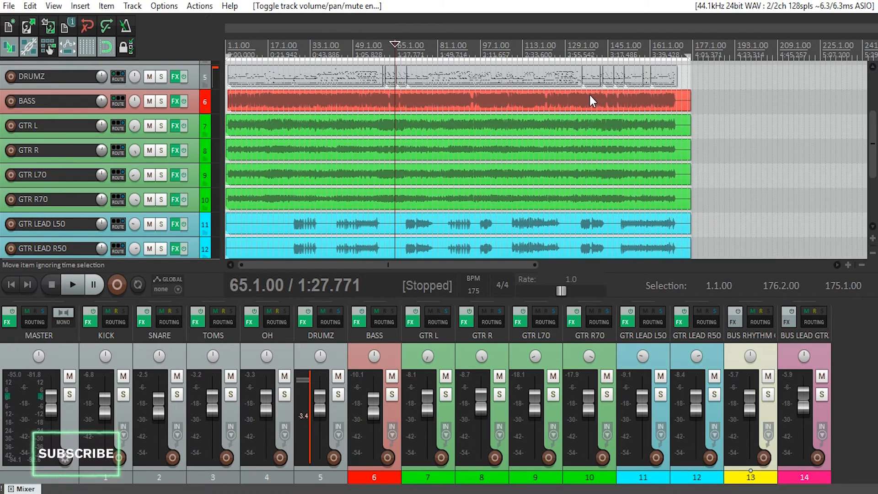
pyautogui.click(508, 49)
pyautogui.scroll(5, 588, 128)
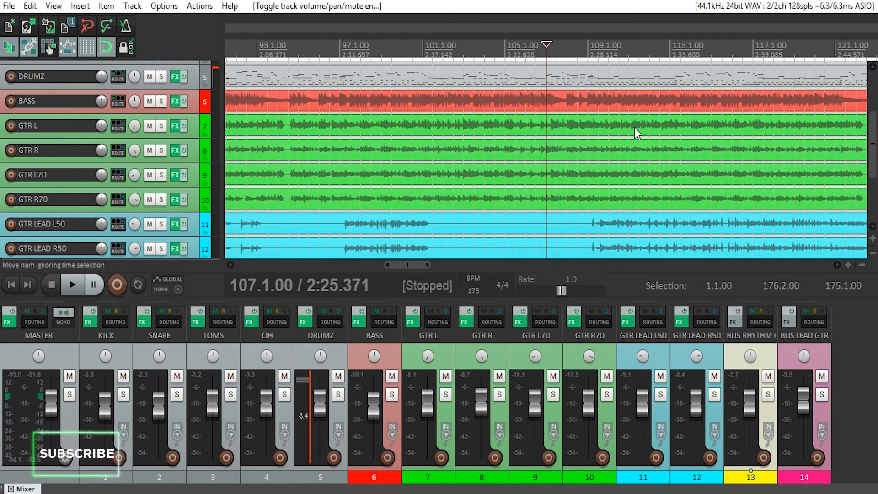